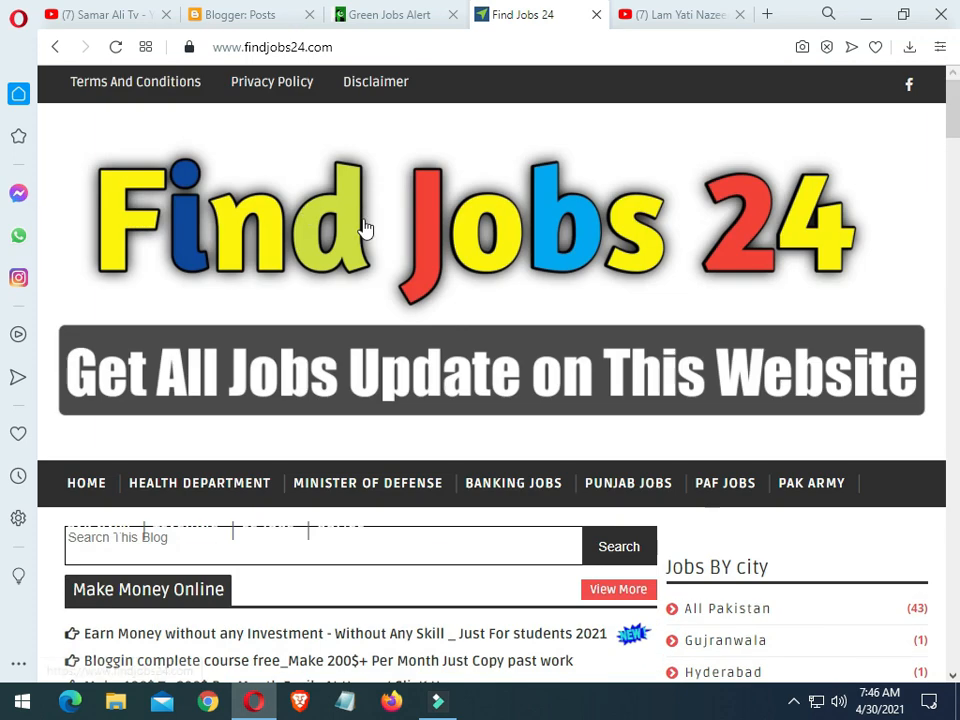
Step: Look through the Find Jobs 24 home page, from its header menus to the job listings and page navigation
scroll(427, 109, "down", 2)
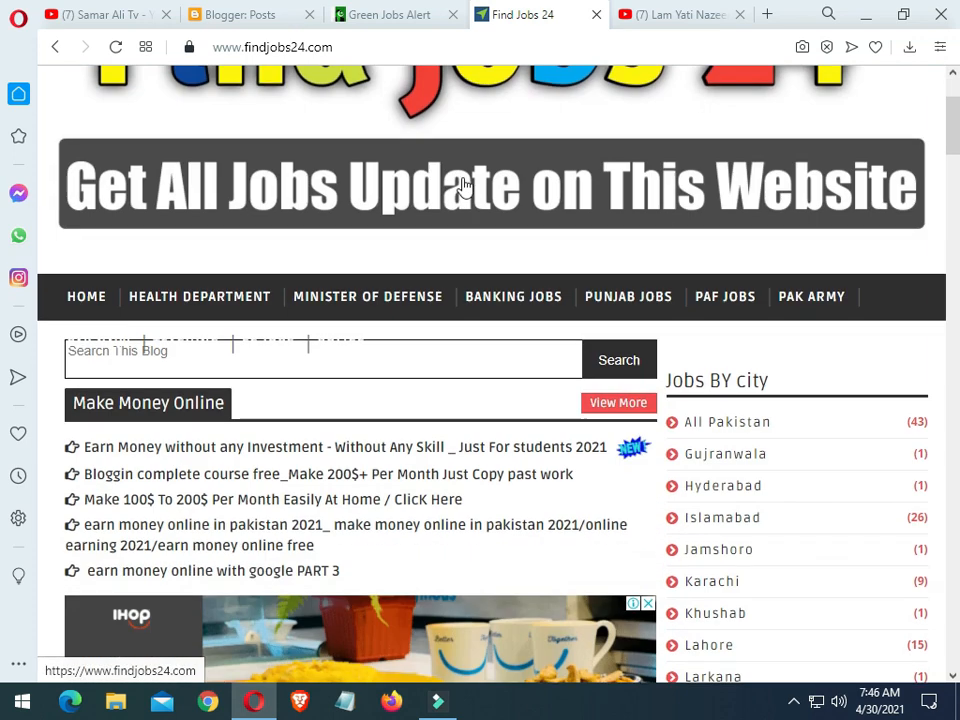
scroll(388, 274, "down", 8)
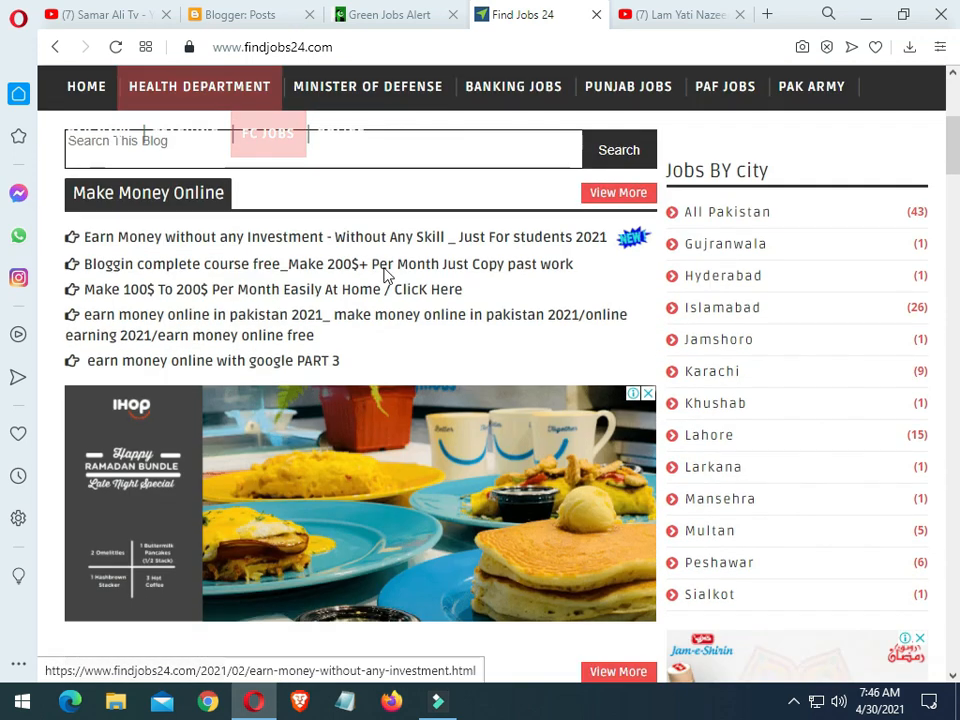
scroll(563, 265, "down", 20)
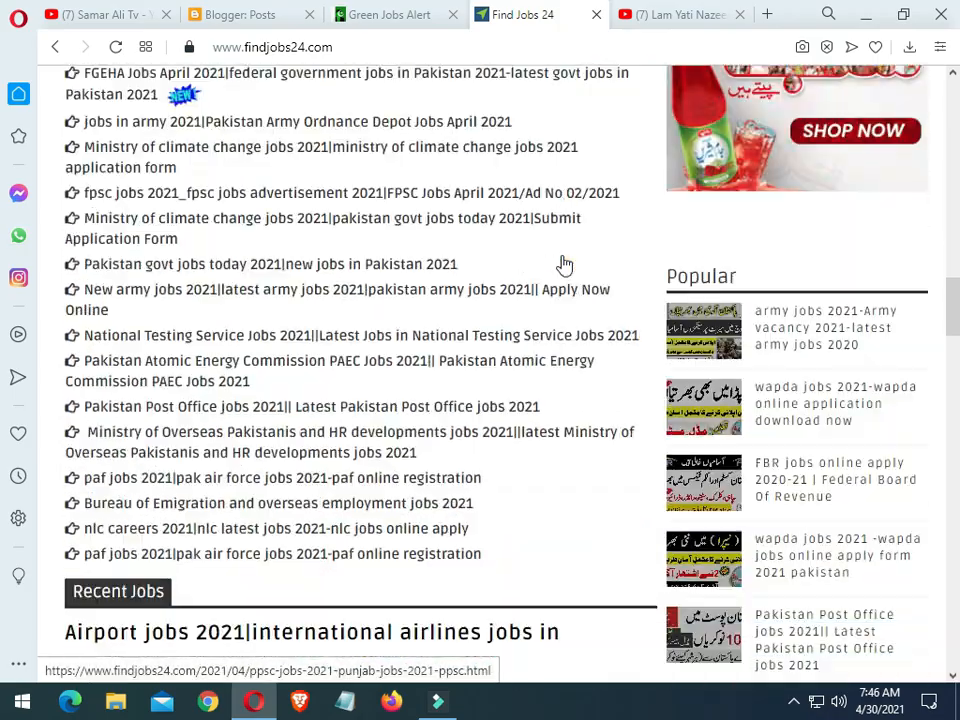
scroll(563, 265, "down", 6)
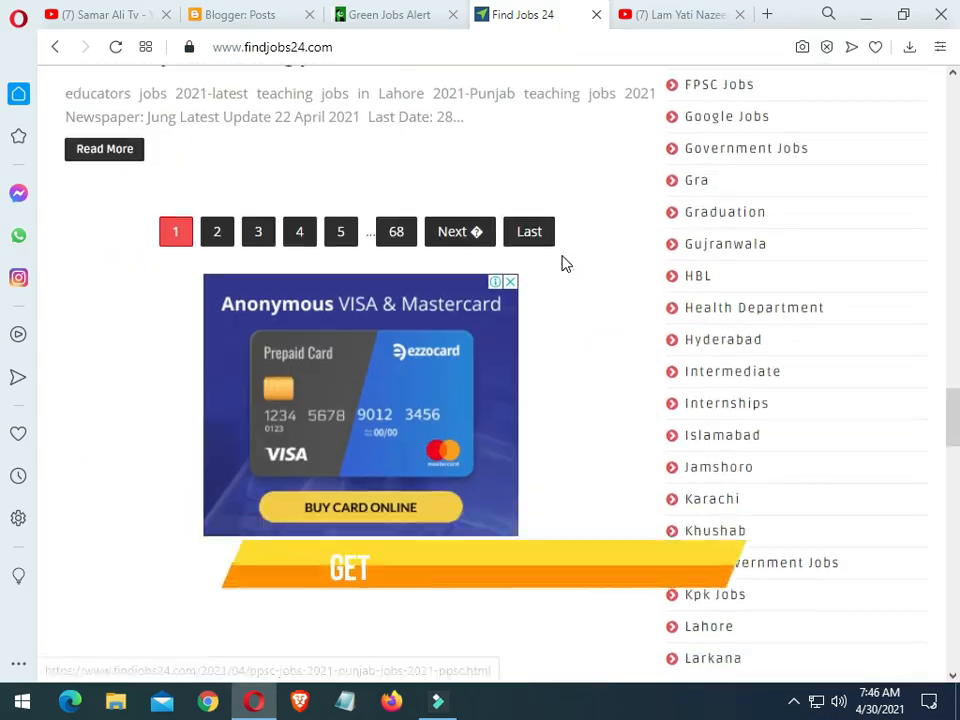
scroll(563, 263, "up", 20)
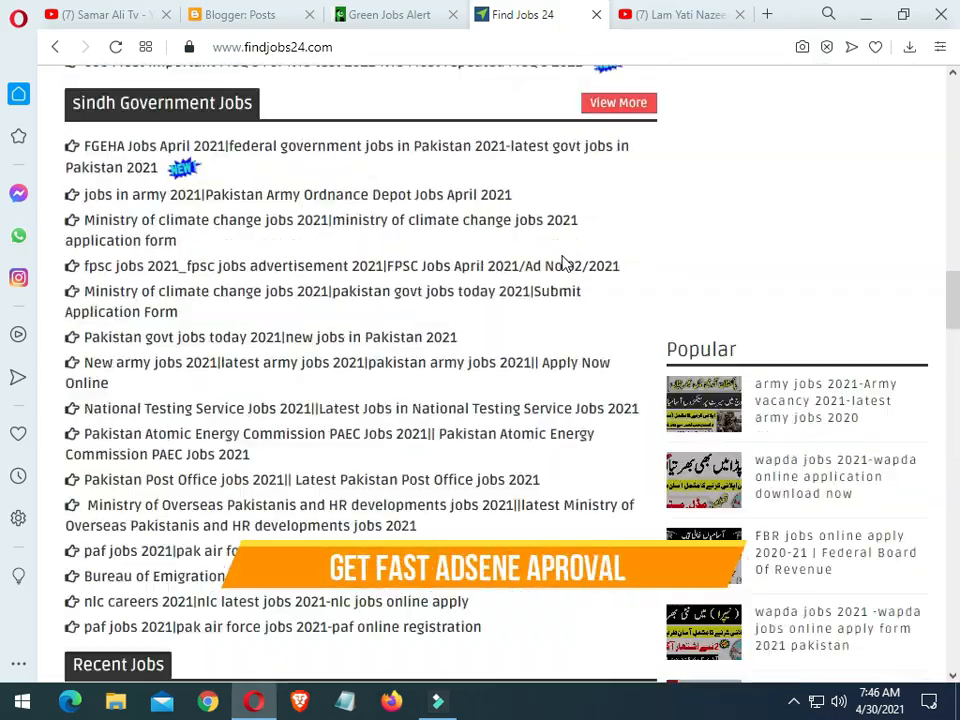
scroll(615, 250, "up", 2)
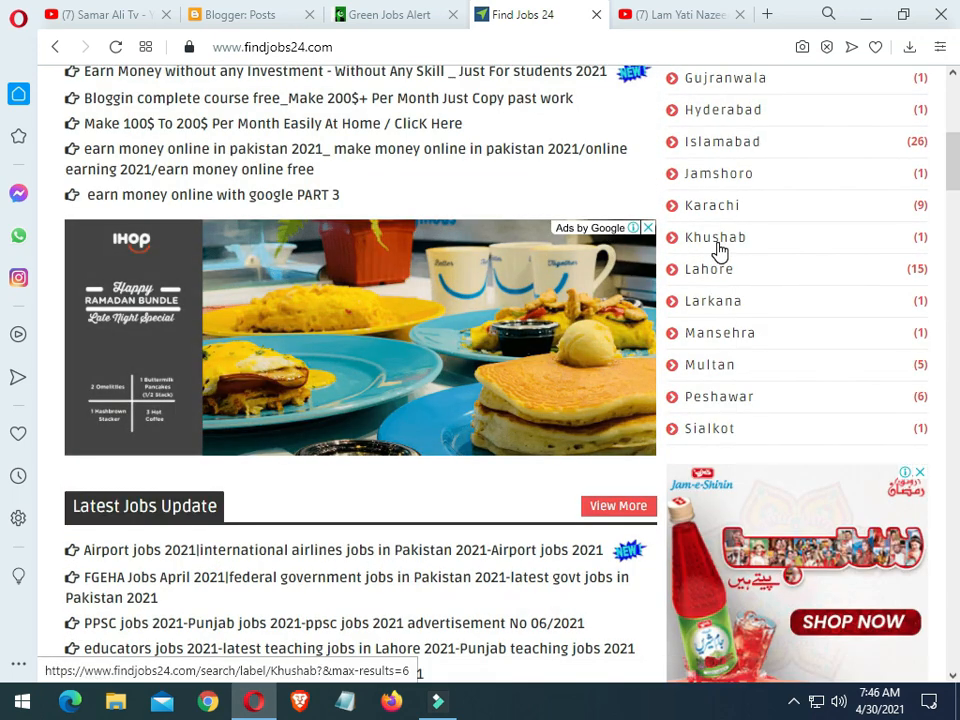
scroll(639, 242, "up", 2)
scroll(556, 222, "up", 2)
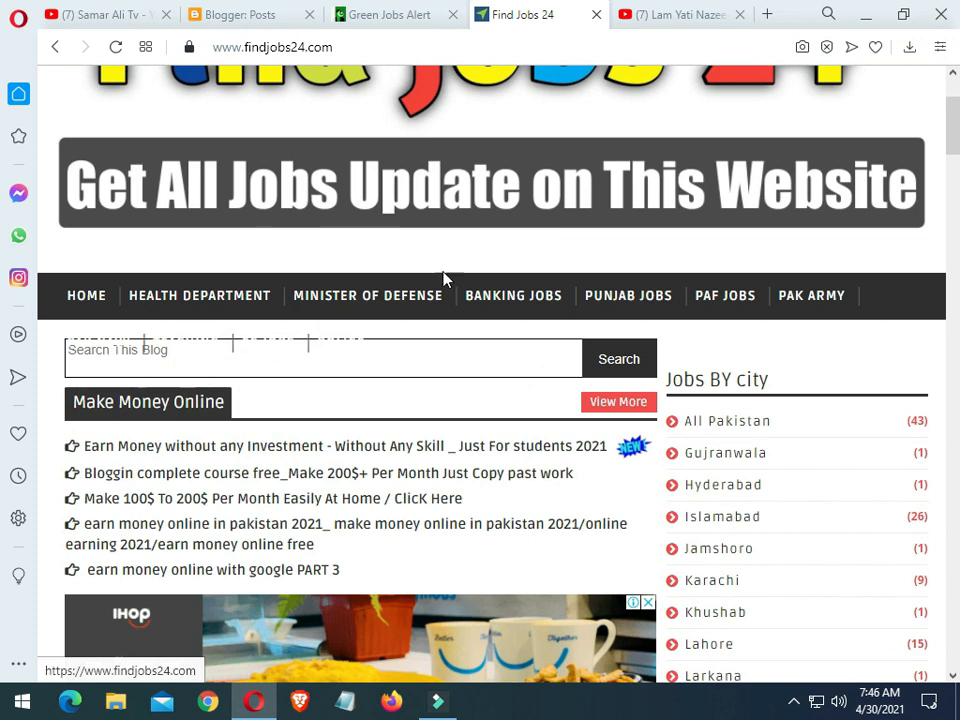
scroll(430, 280, "up", 3)
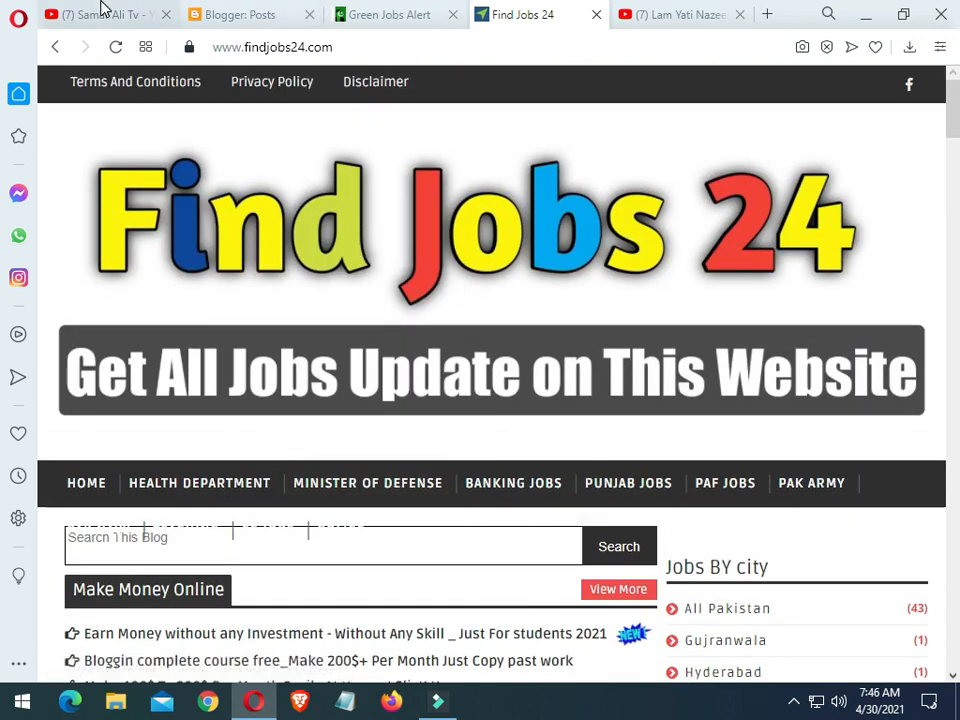
Step: Switch to the YouTube channel's page, subscribe to the channel and turn on all notifications
left_click(103, 12)
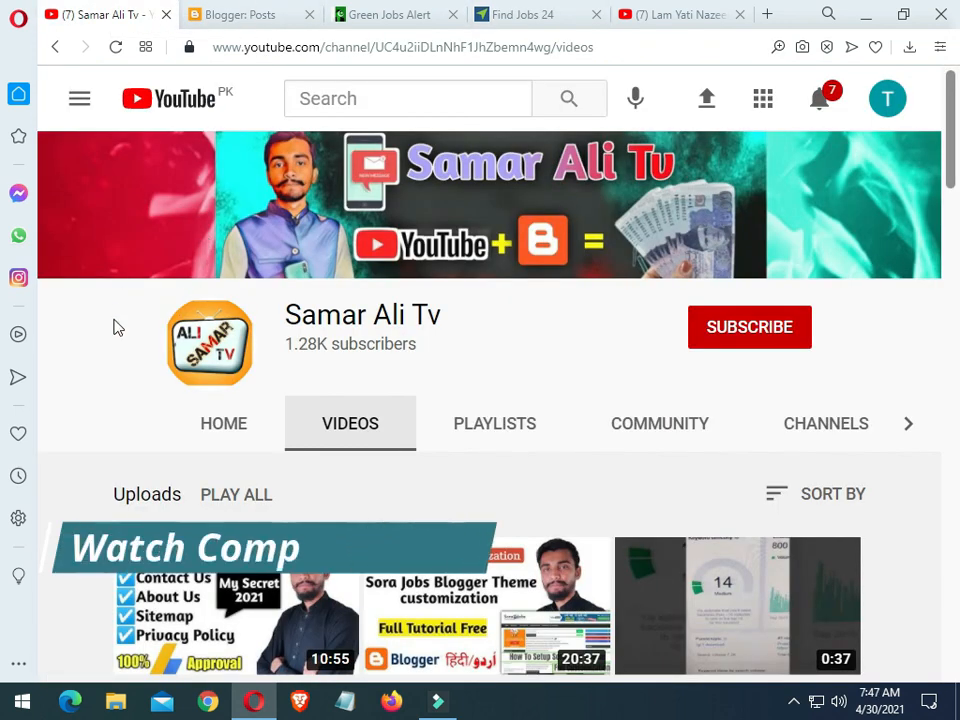
left_click_drag(287, 311, 318, 308)
left_click(471, 313)
left_click(288, 310)
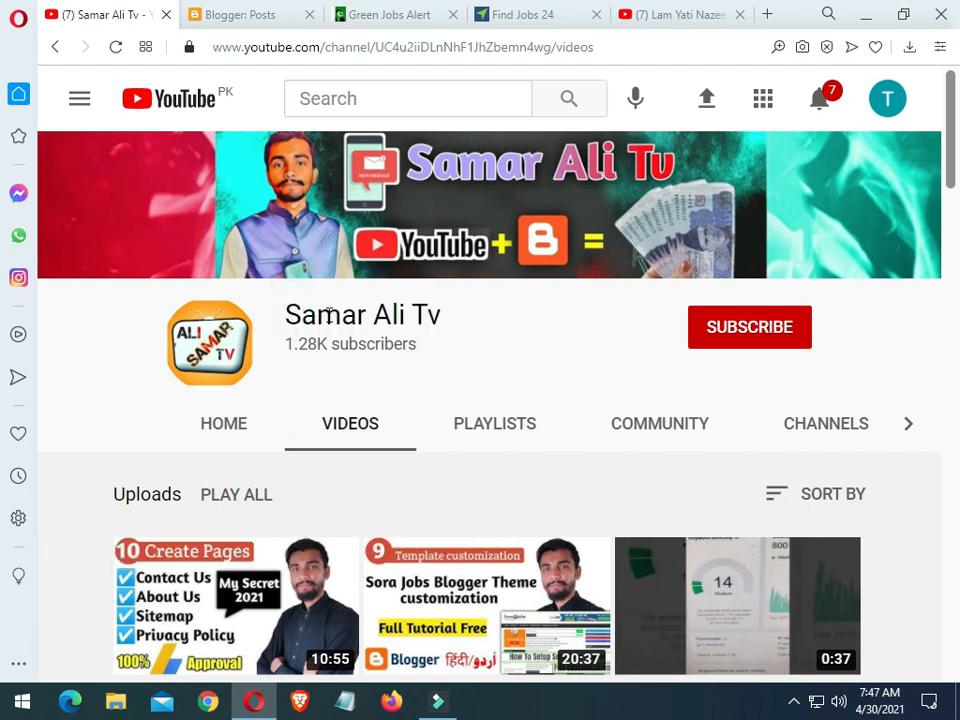
left_click(728, 331)
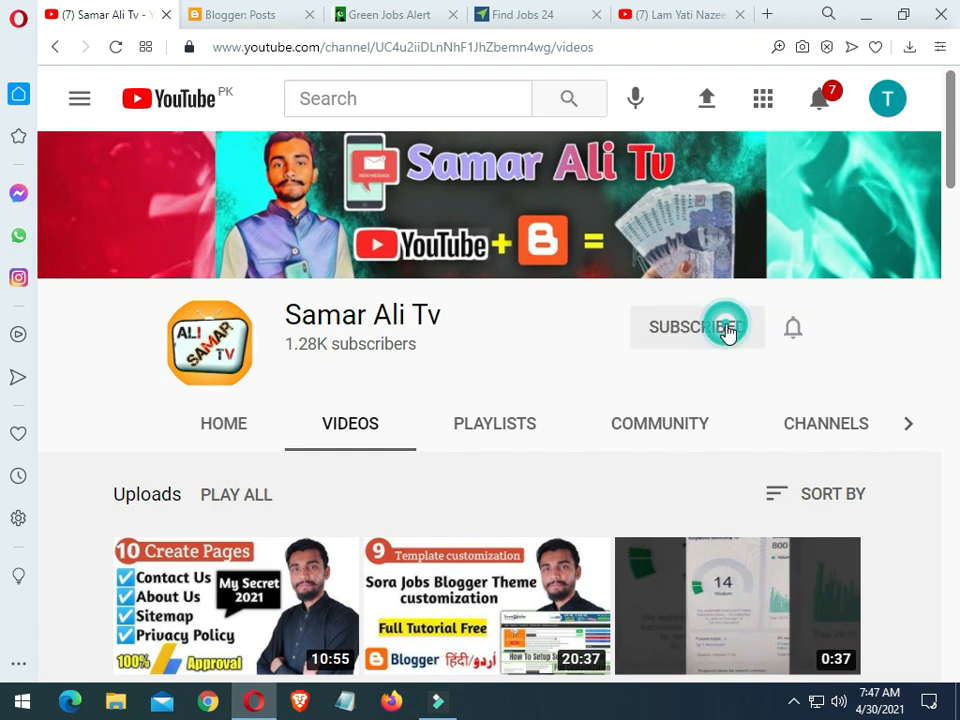
left_click(795, 332)
left_click(765, 380)
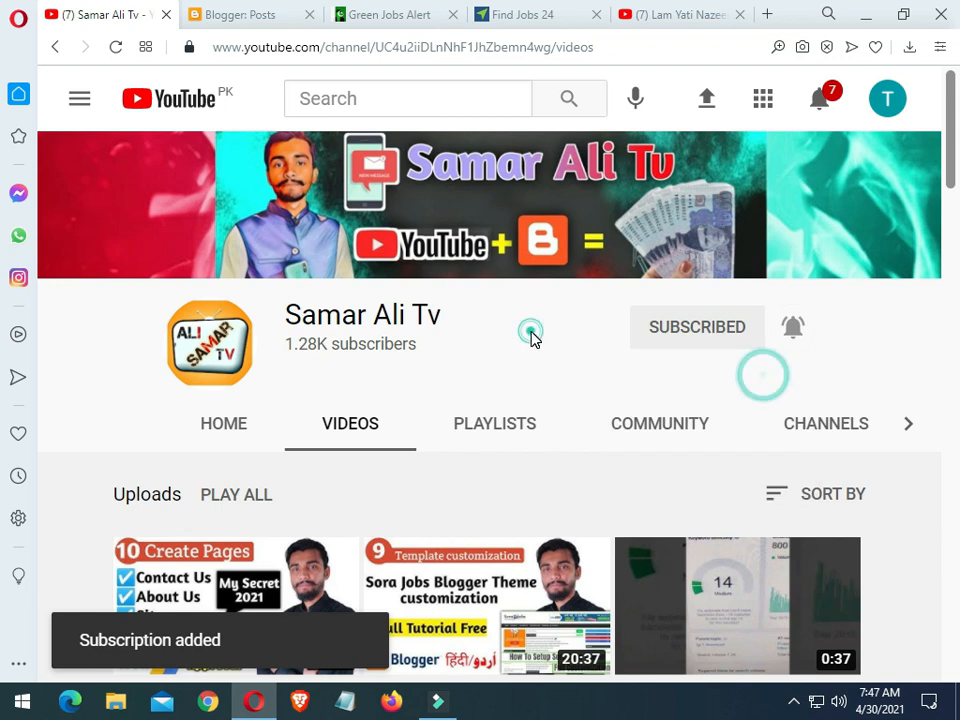
Step: Open the channel's full "Blogging Course 2021 in Urdu/Hindi" playlist and look through its videos
scroll(533, 341, "down", 1)
scroll(103, 356, "down", 1)
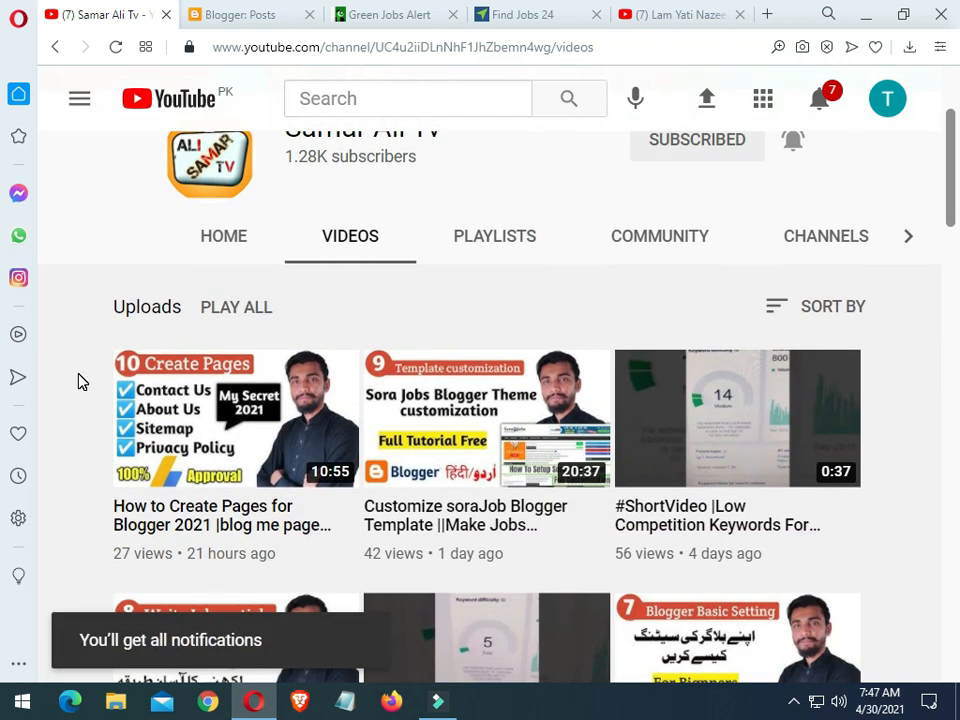
scroll(80, 380, "down", 4)
scroll(80, 380, "up", 6)
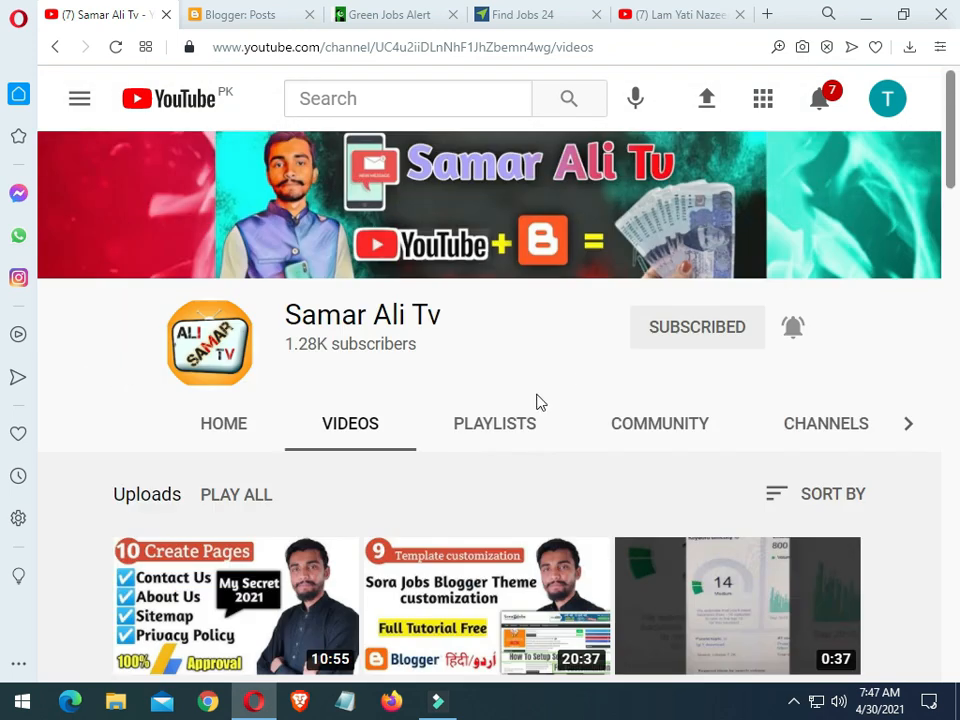
left_click(480, 418)
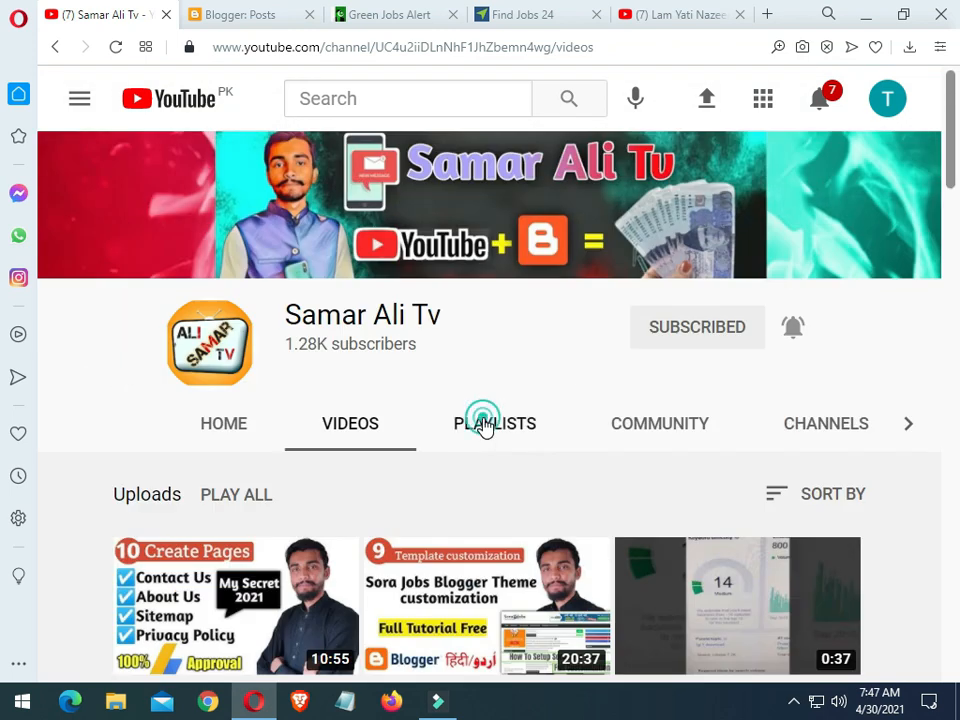
scroll(110, 413, "down", 2)
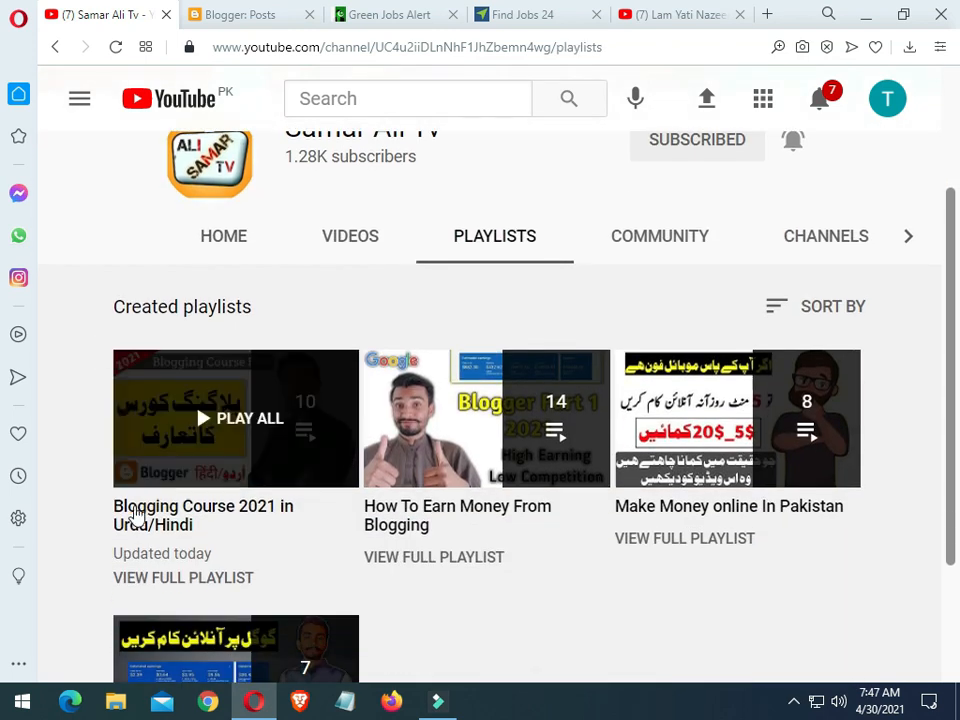
left_click(192, 579)
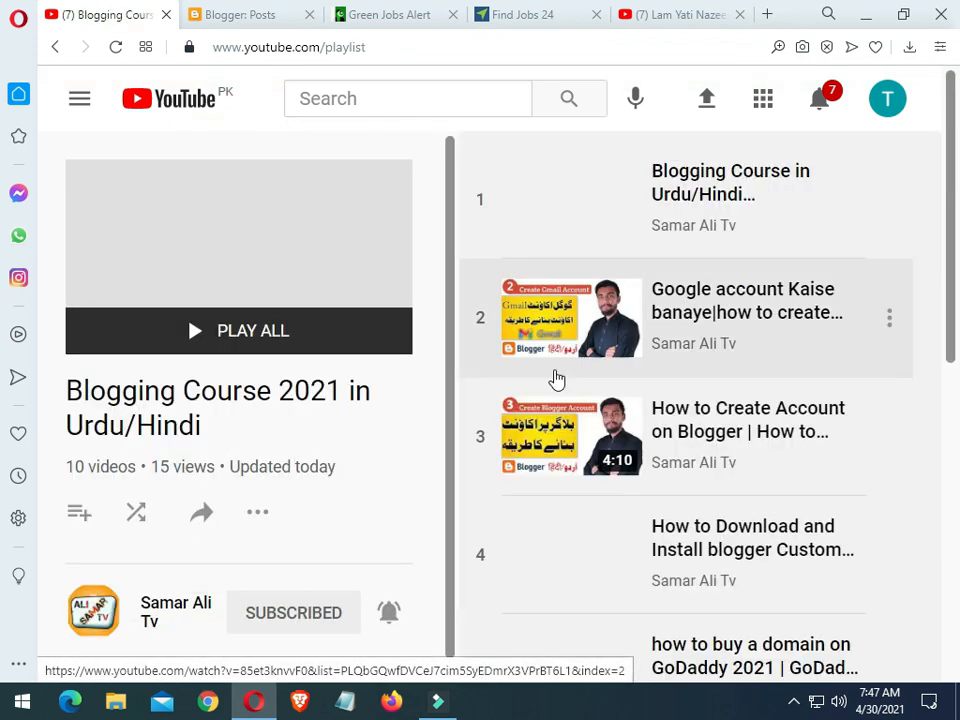
scroll(553, 379, "down", 5)
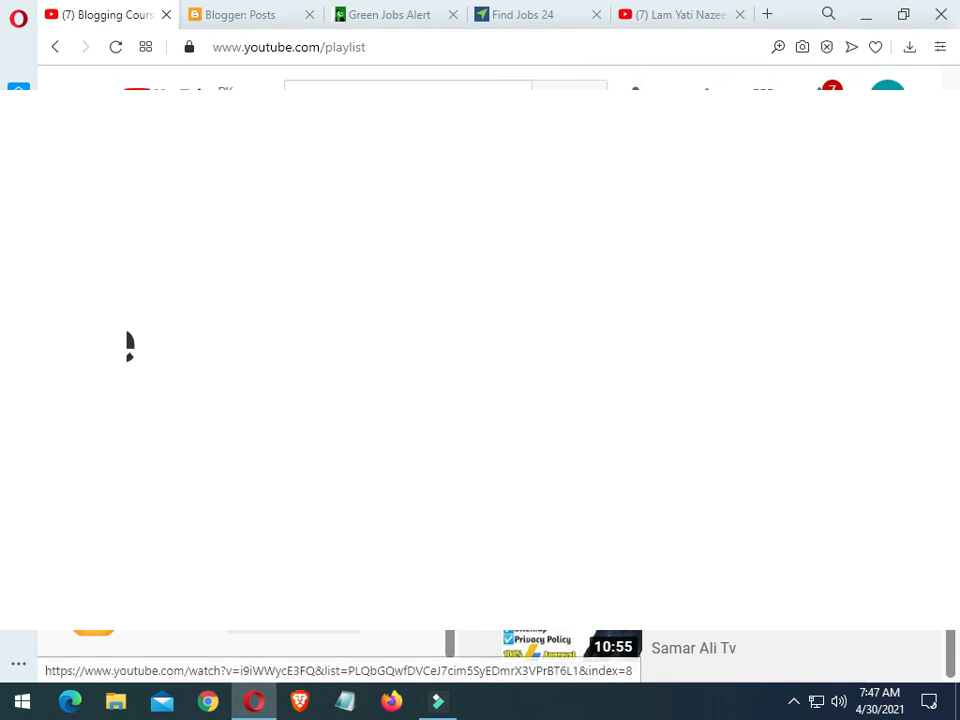
scroll(700, 420, "up", 5)
scroll(636, 677, "up", 1)
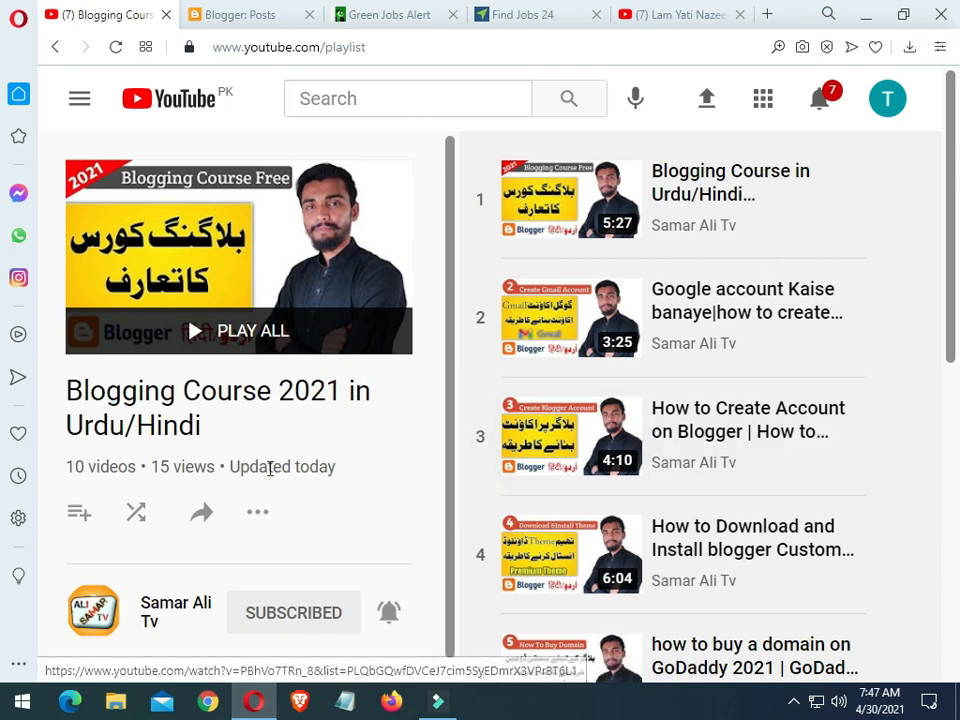
scroll(664, 444, "down", 5)
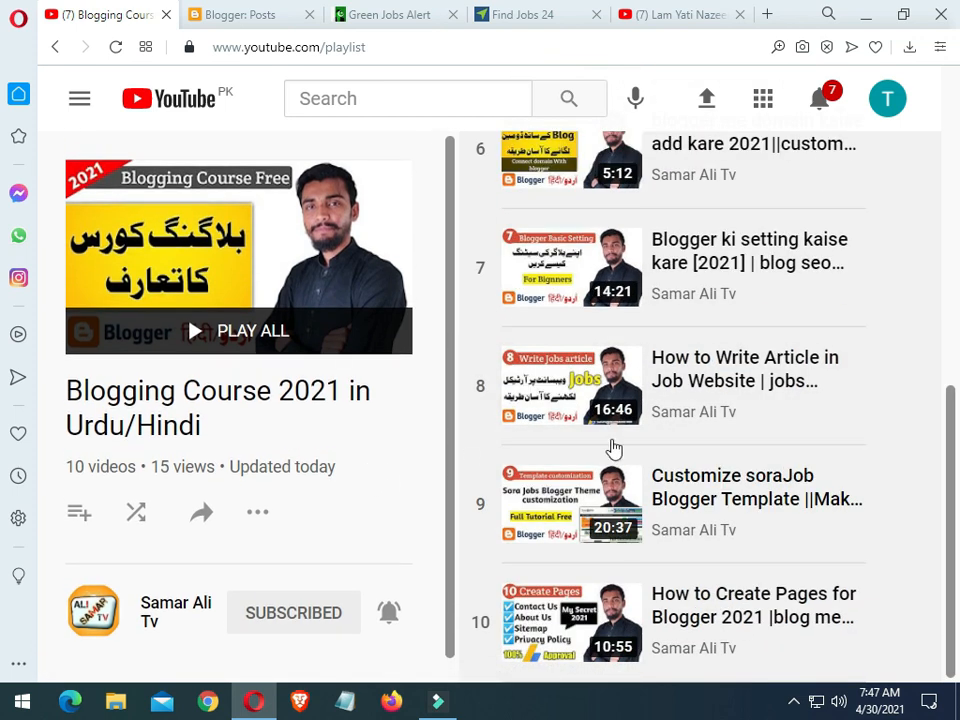
scroll(656, 444, "up", 5)
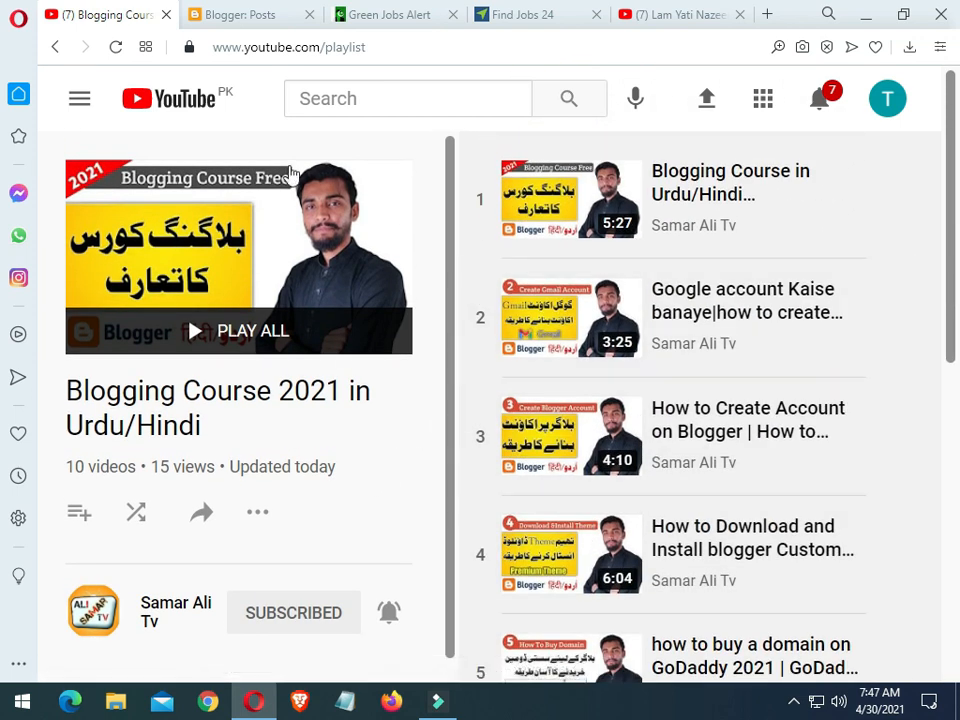
Step: Switch to Blogger and open the layout of the Green Jobs Alert blog
left_click(232, 10)
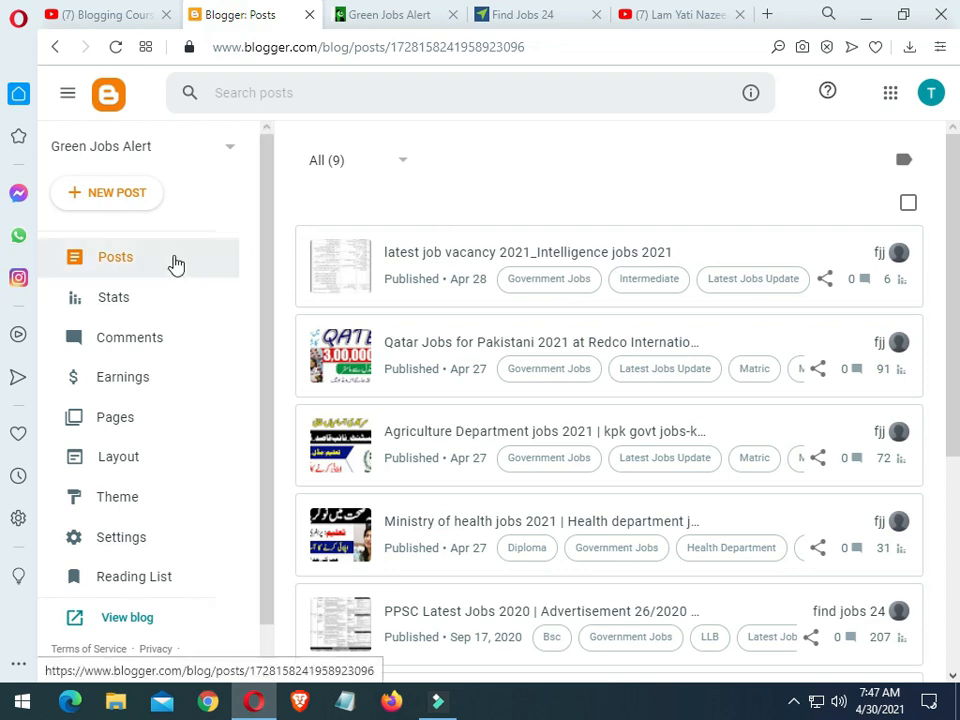
scroll(460, 201, "down", 2)
scroll(460, 201, "up", 2)
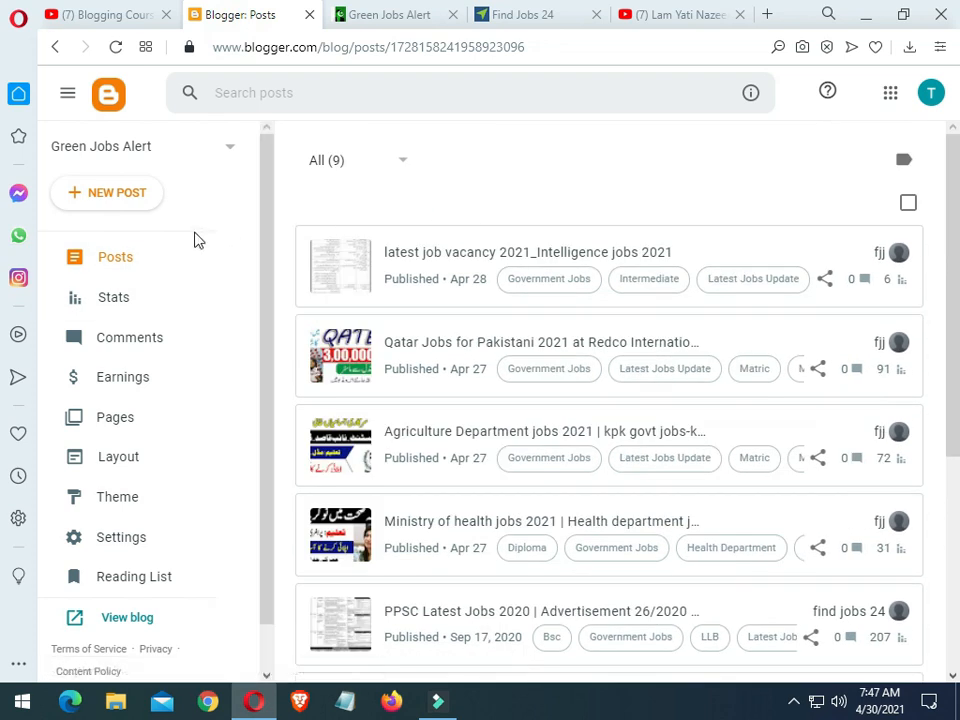
left_click(156, 458)
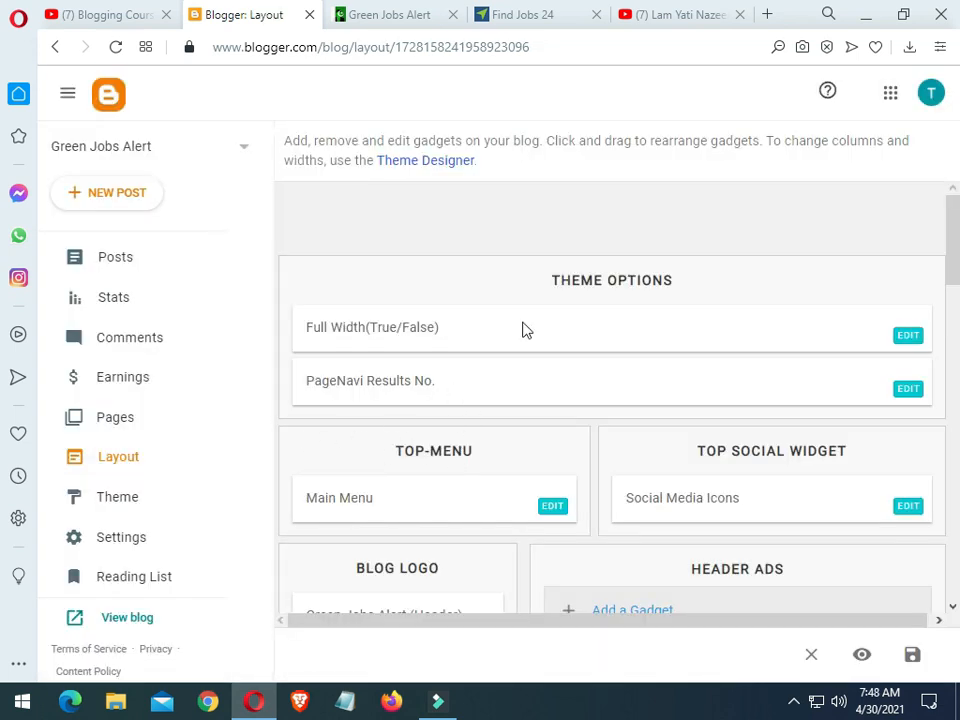
Step: Compare the layout's Top-Menu section with the top menu on the Find Jobs 24 site
scroll(591, 398, "down", 1)
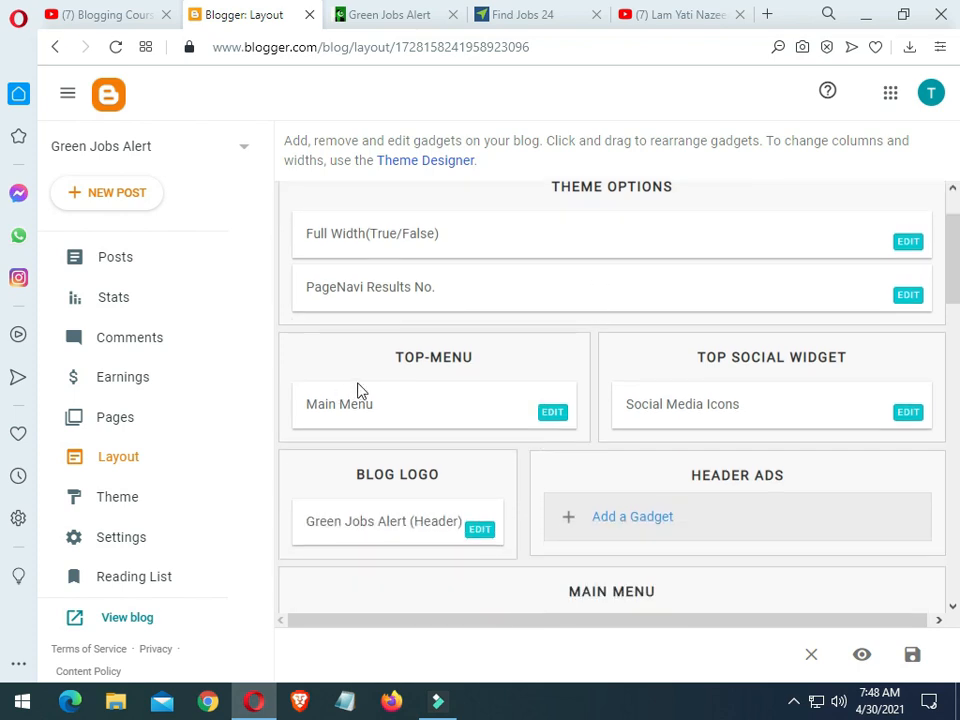
left_click(482, 360)
left_click(527, 10)
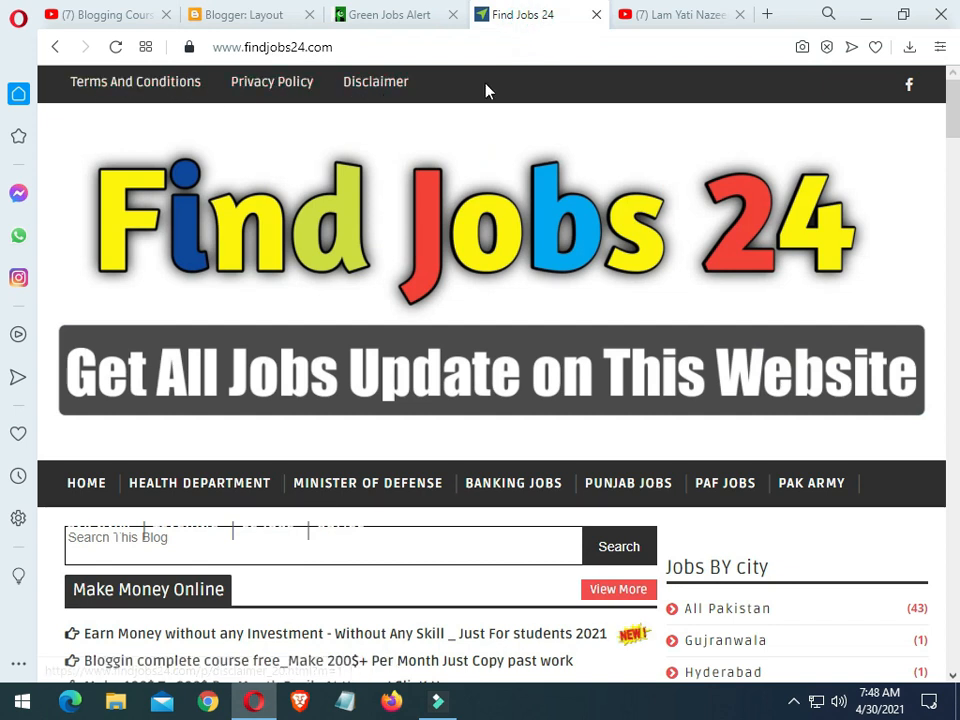
left_click(207, 10)
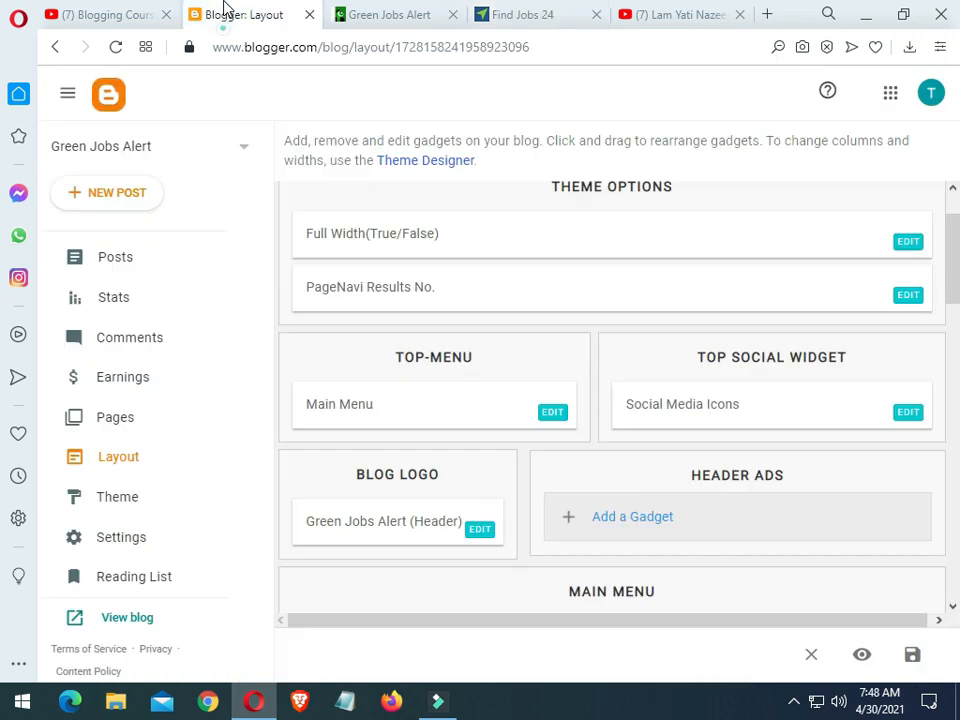
Step: Open the blog's published Disclaimer, Privacy Policy, About US and Contact us pages, each in a new tab
left_click(140, 420)
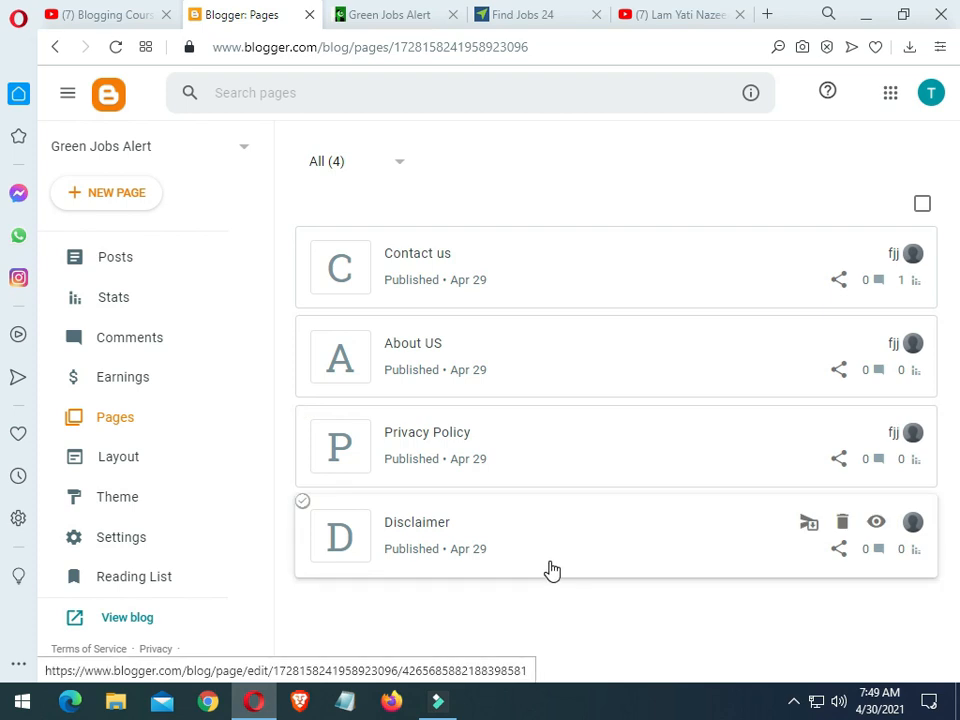
right_click(877, 533)
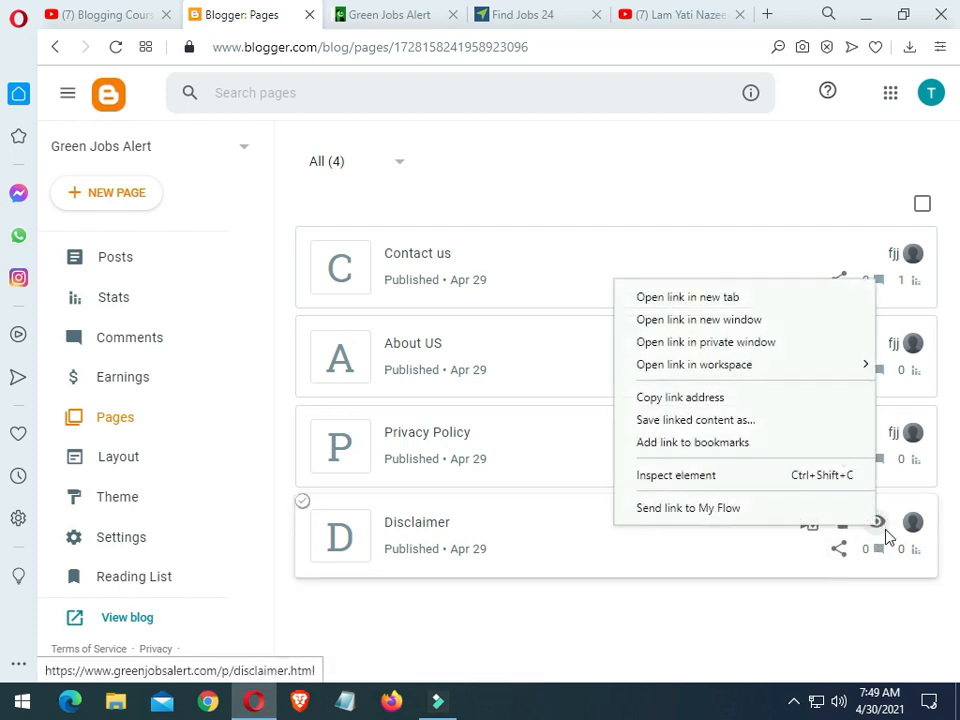
left_click(810, 303)
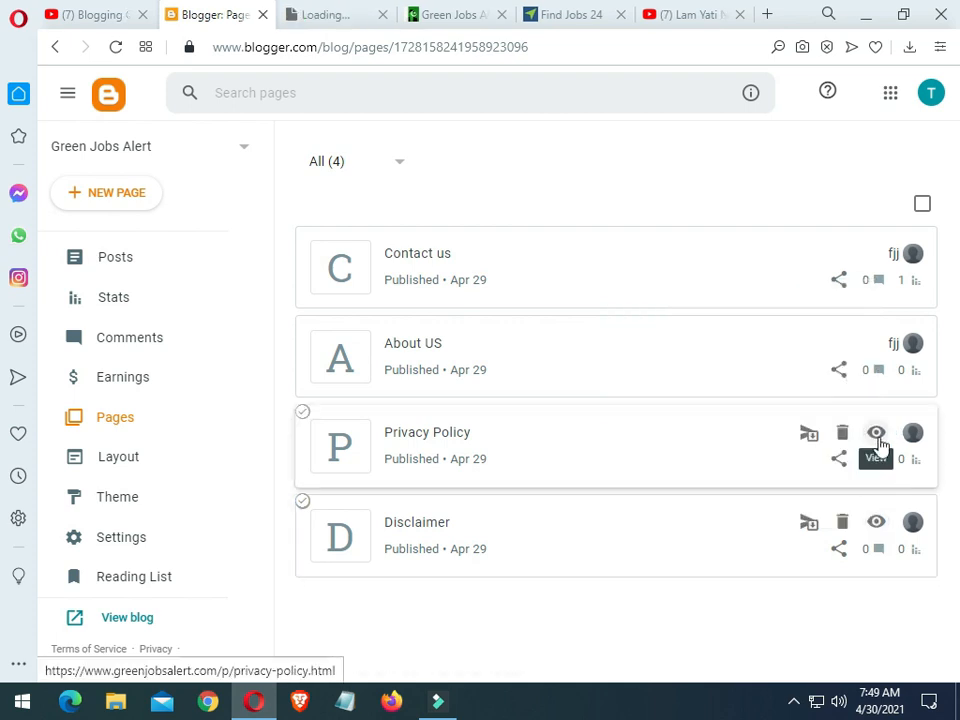
right_click(876, 434)
left_click(810, 201)
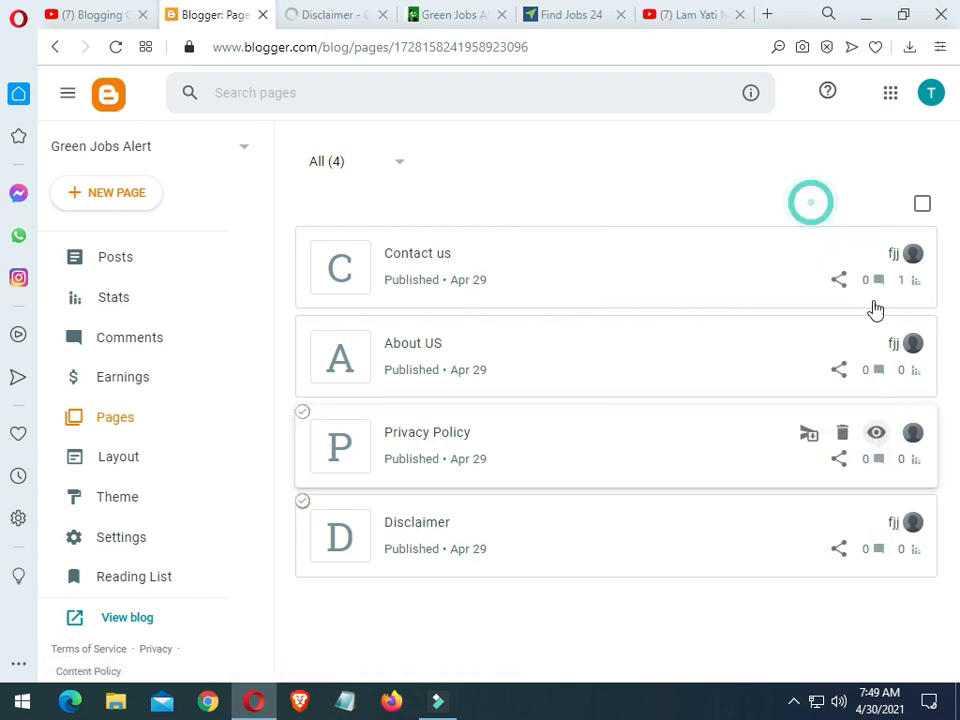
right_click(875, 350)
left_click(840, 366)
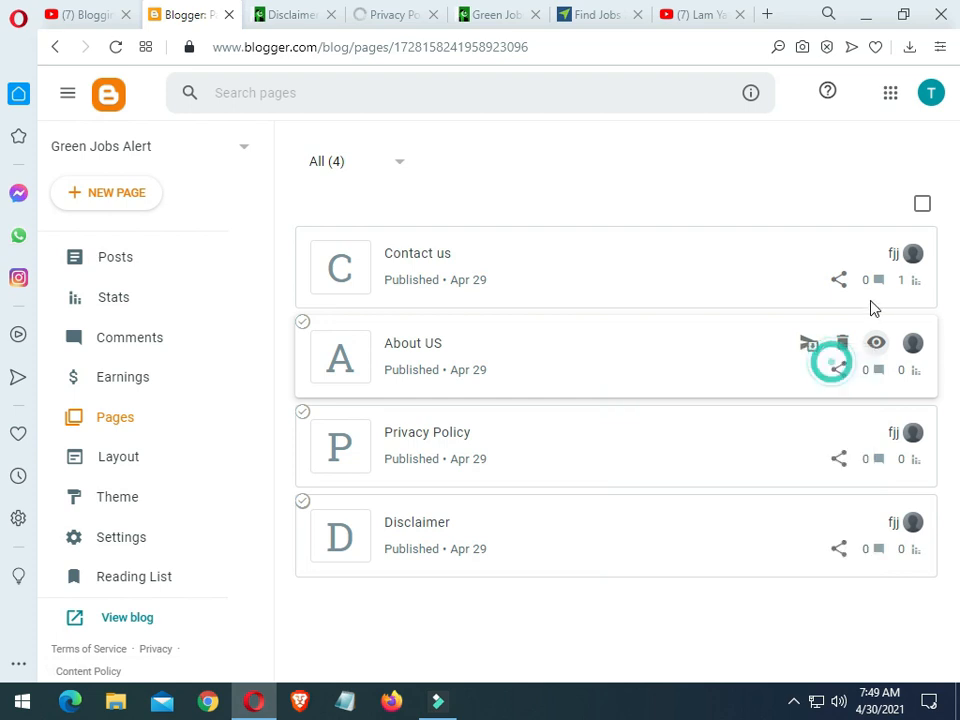
right_click(877, 255)
left_click(845, 268)
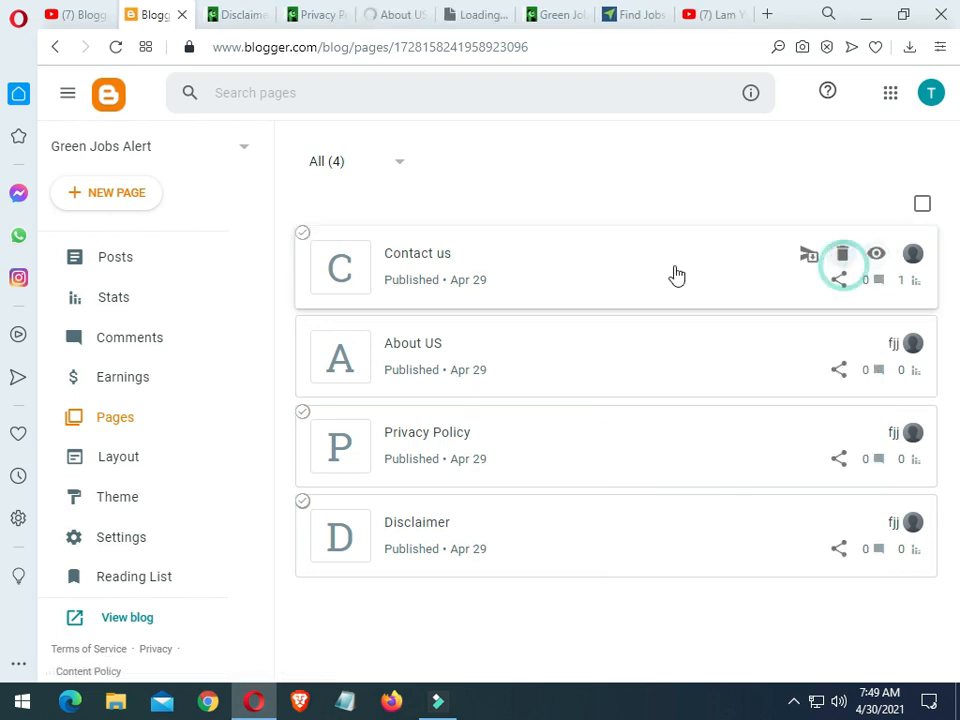
Step: Open the Main Menu link list of the layout's Top-Menu section for editing
left_click(153, 465)
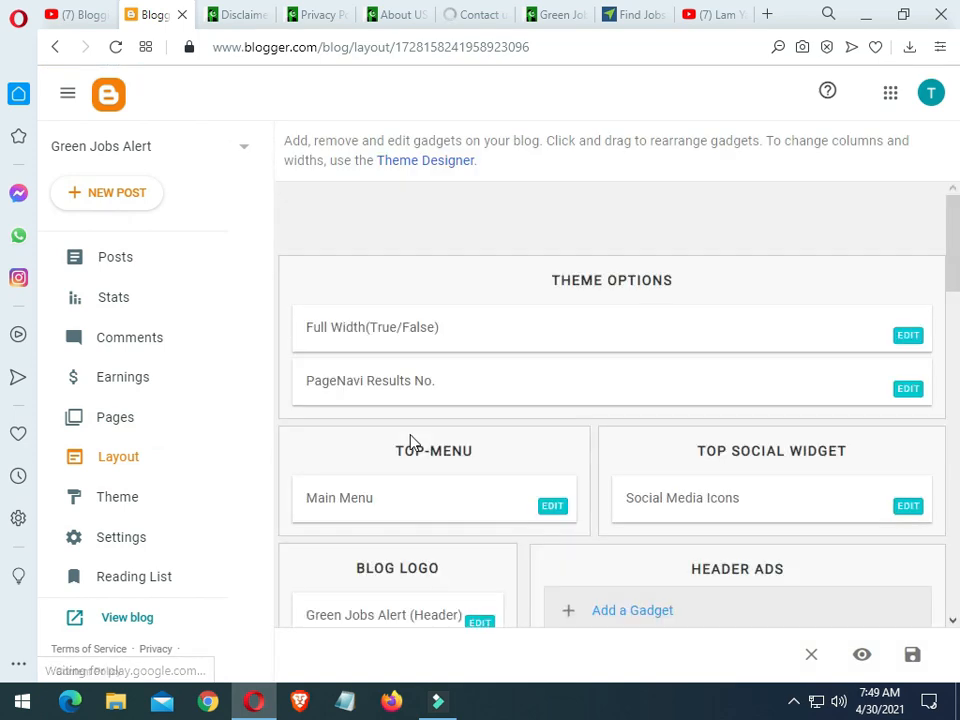
scroll(541, 416, "down", 1)
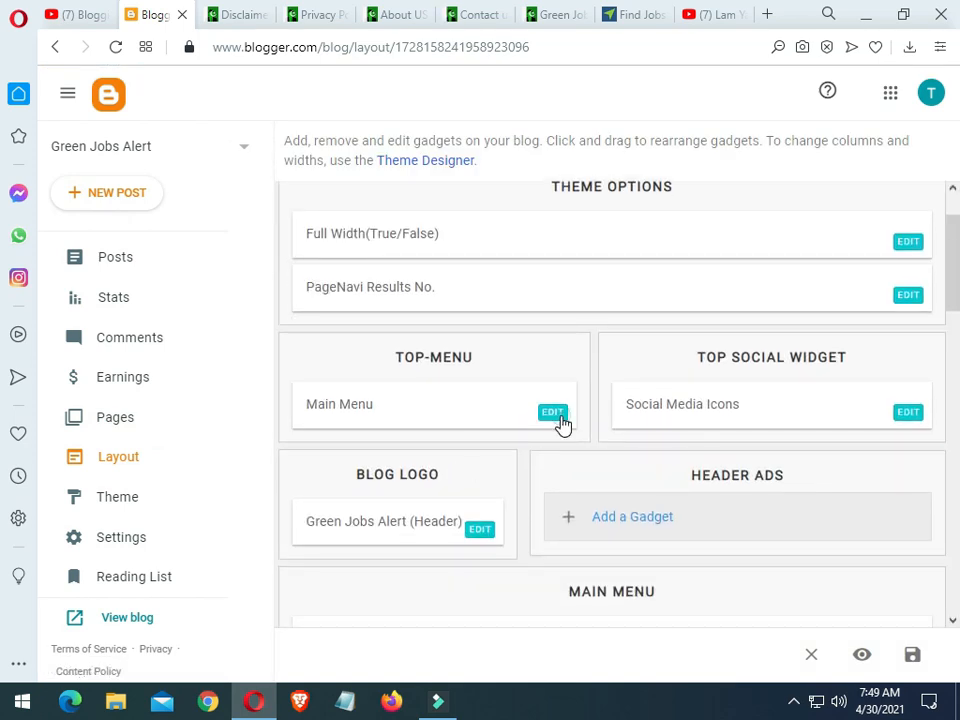
left_click(555, 414)
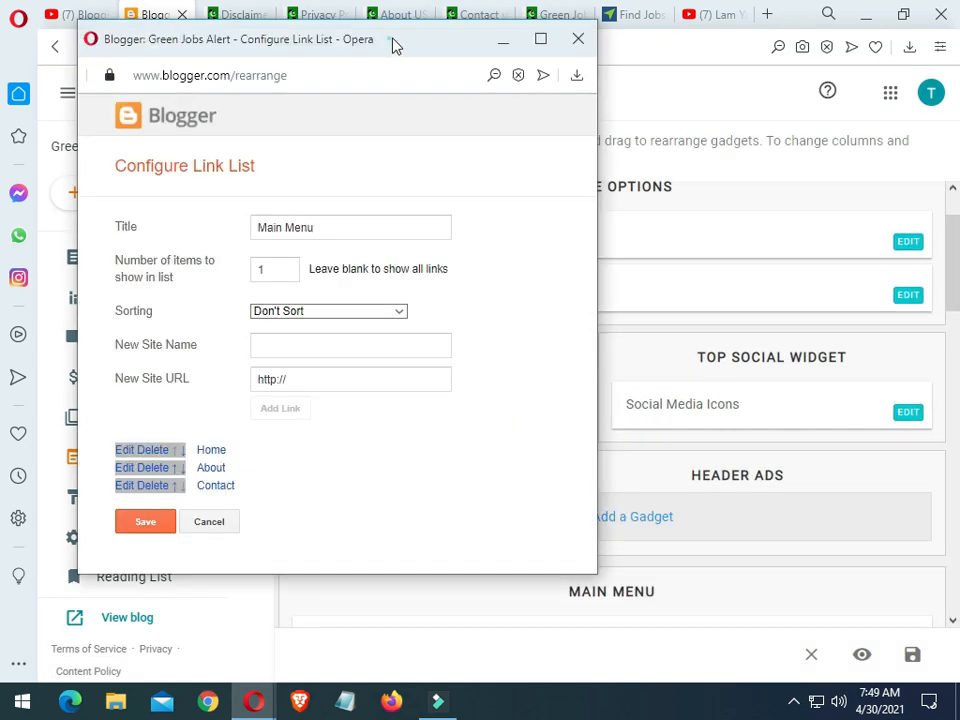
left_click_drag(395, 45, 473, 88)
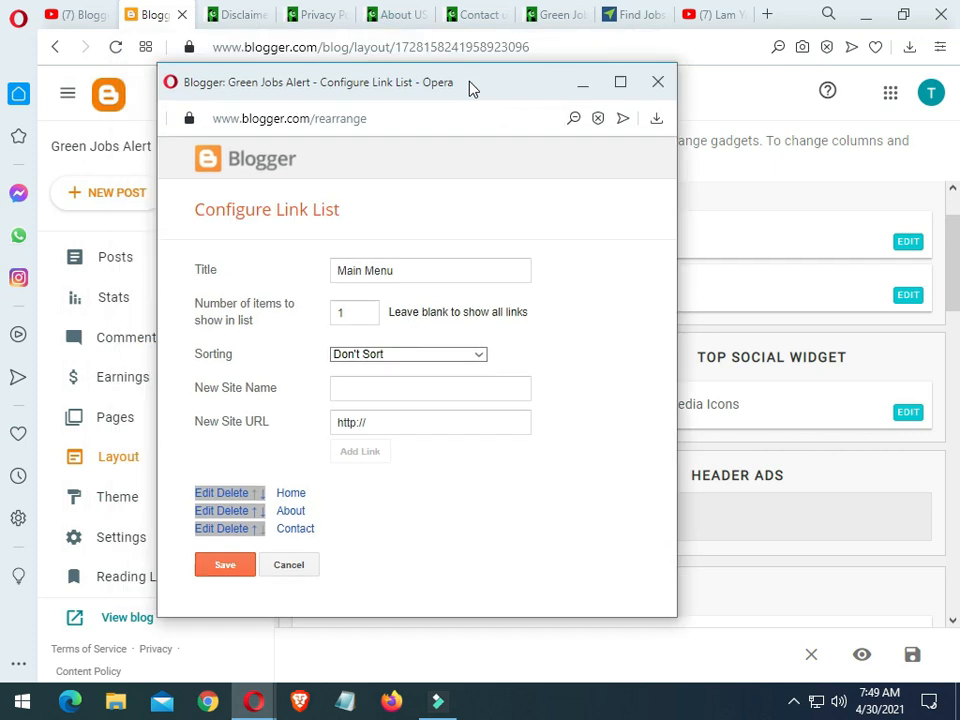
Step: Start editing the existing About link and copy the address of the blog's published About US page
left_click(205, 511)
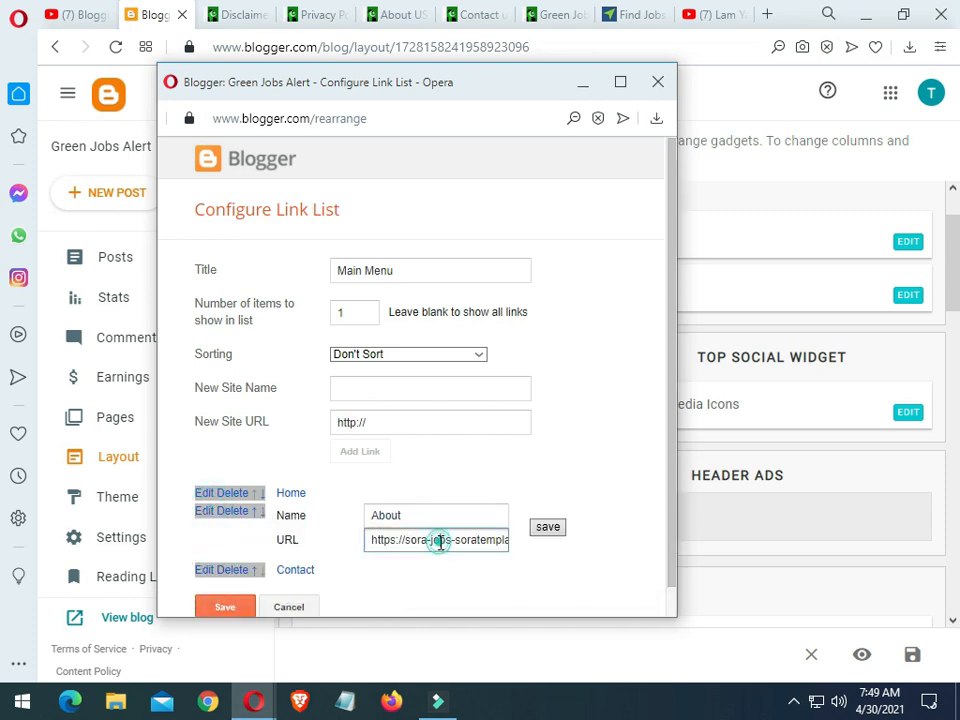
left_click(398, 13)
scroll(420, 279, "down", 4)
scroll(437, 336, "up", 3)
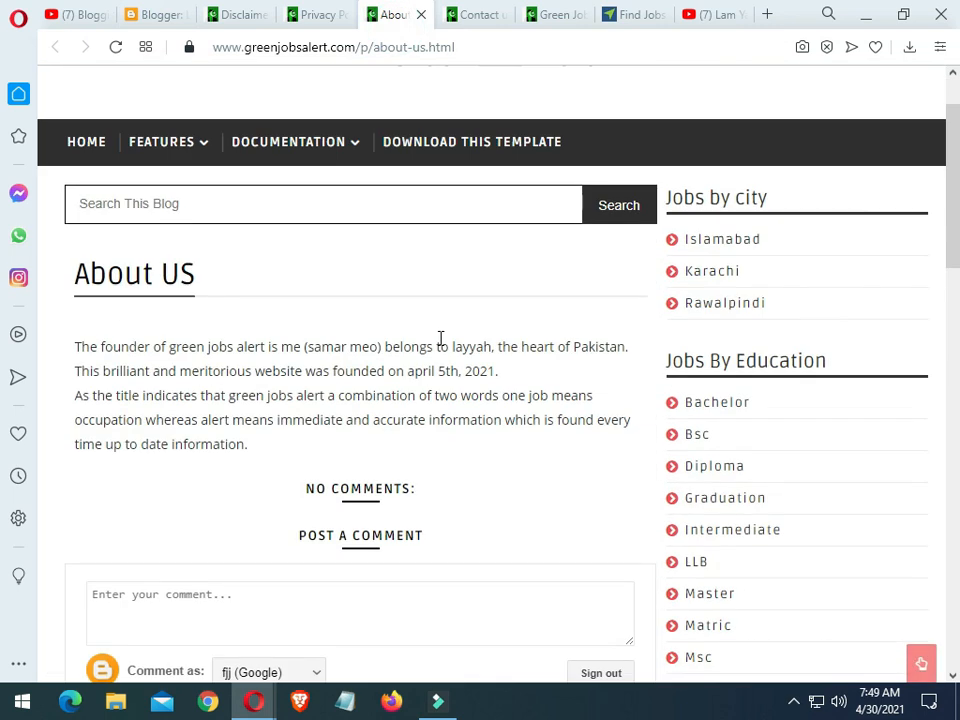
left_click_drag(61, 343, 257, 447)
left_click(256, 446)
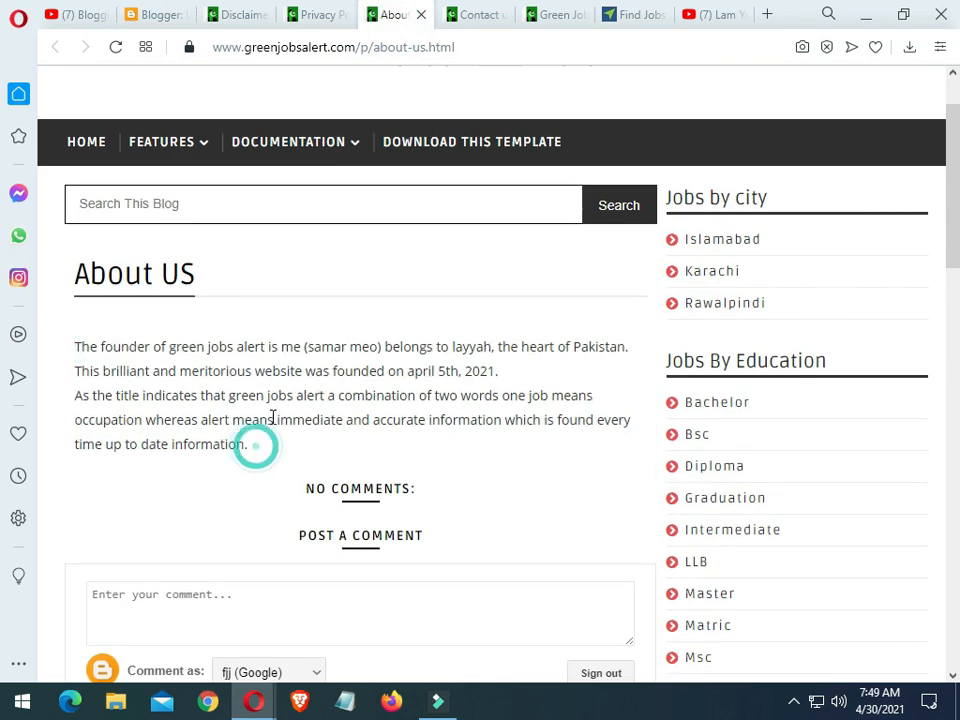
scroll(276, 396, "up", 1)
left_click(361, 48)
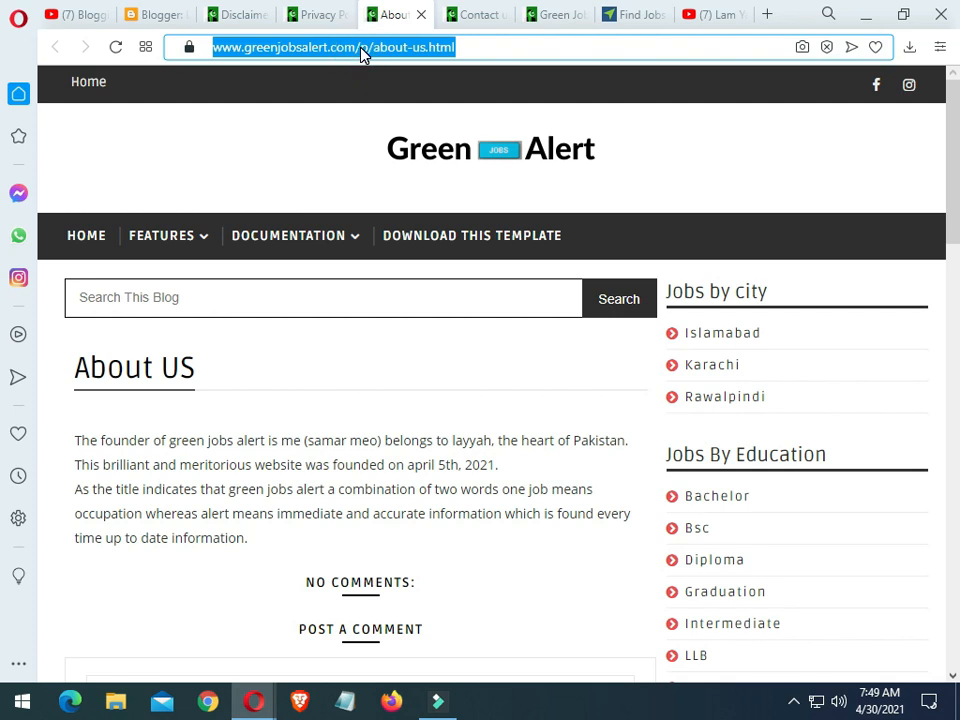
Step: Replace the About link's URL with the copied about-us.html page address and save the link entry
left_click(160, 14)
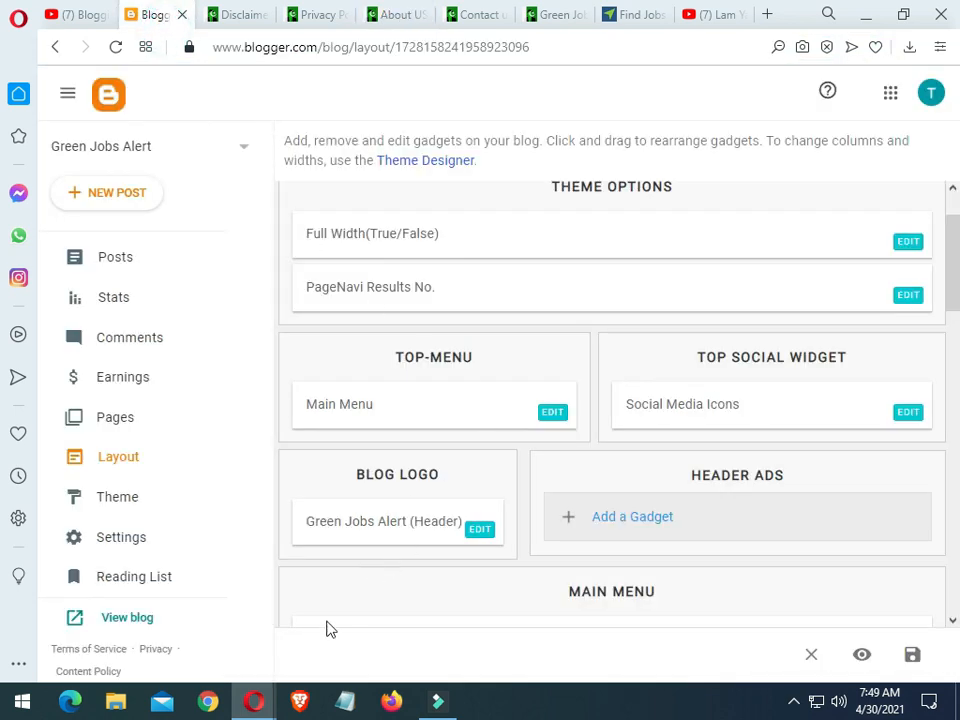
mouse_move(255, 708)
left_click(352, 568)
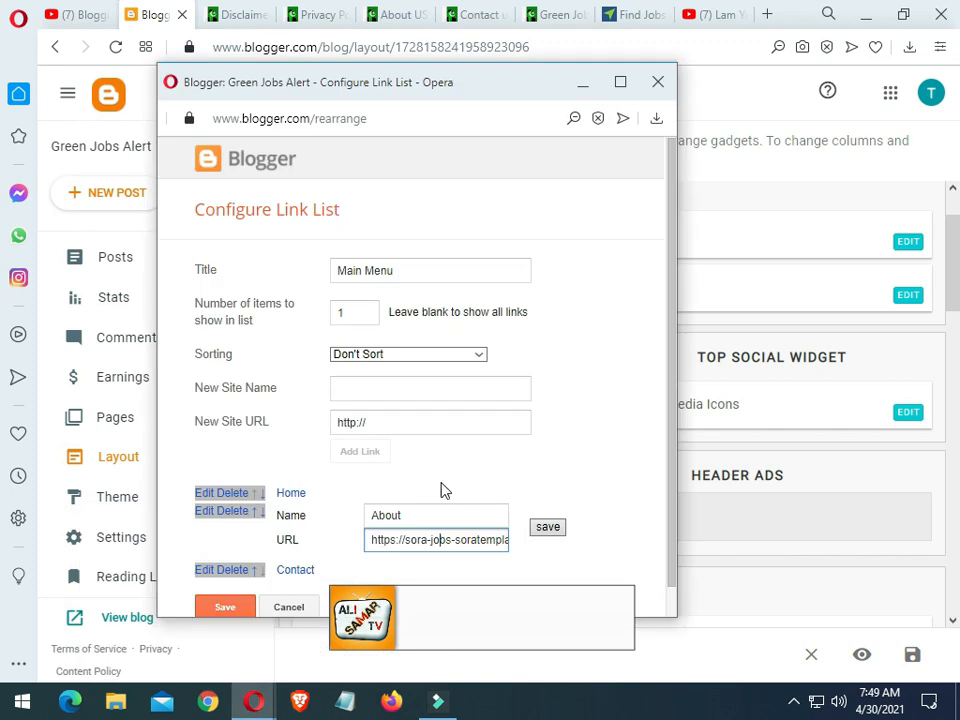
left_click(464, 544)
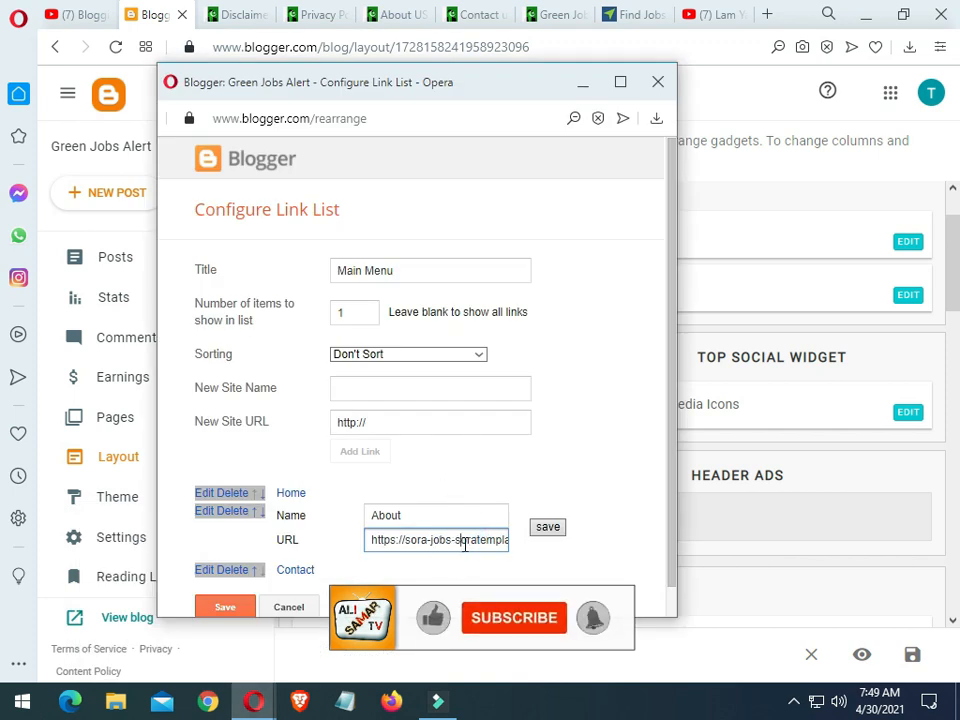
key("ctrl+a")
key("ctrl+v")
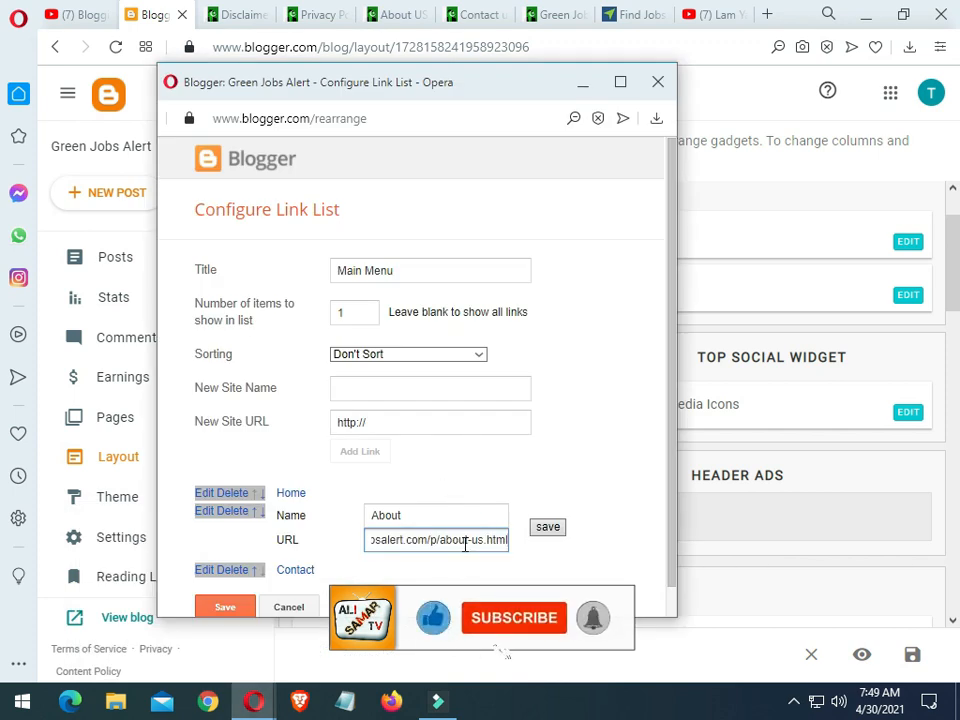
left_click(548, 528)
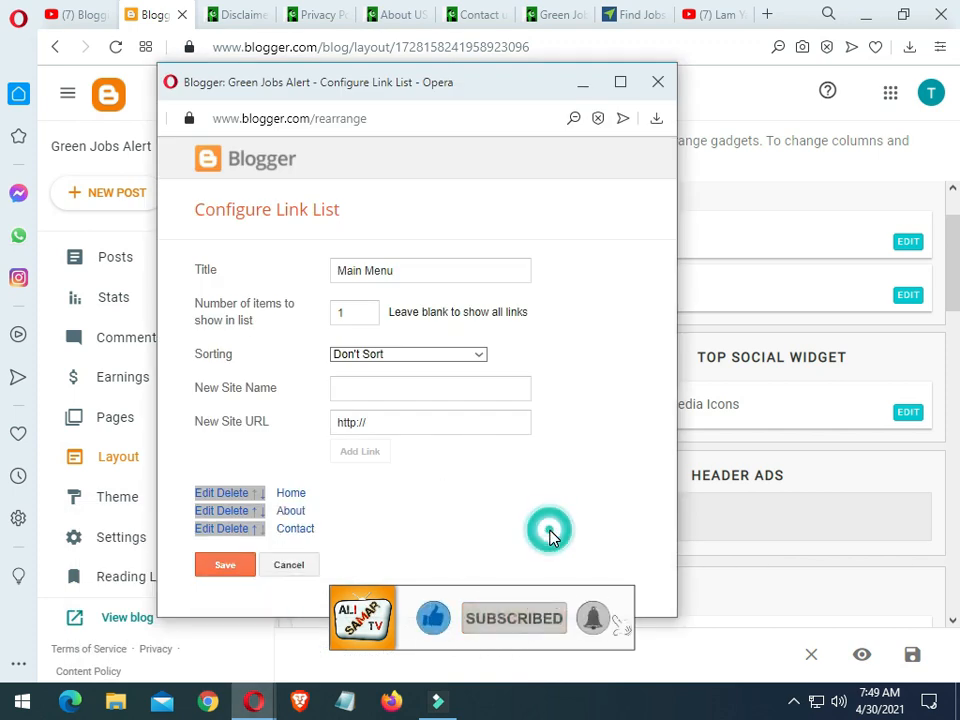
Step: Rename the existing Contact link in the link list to "Contact us"
left_click(206, 531)
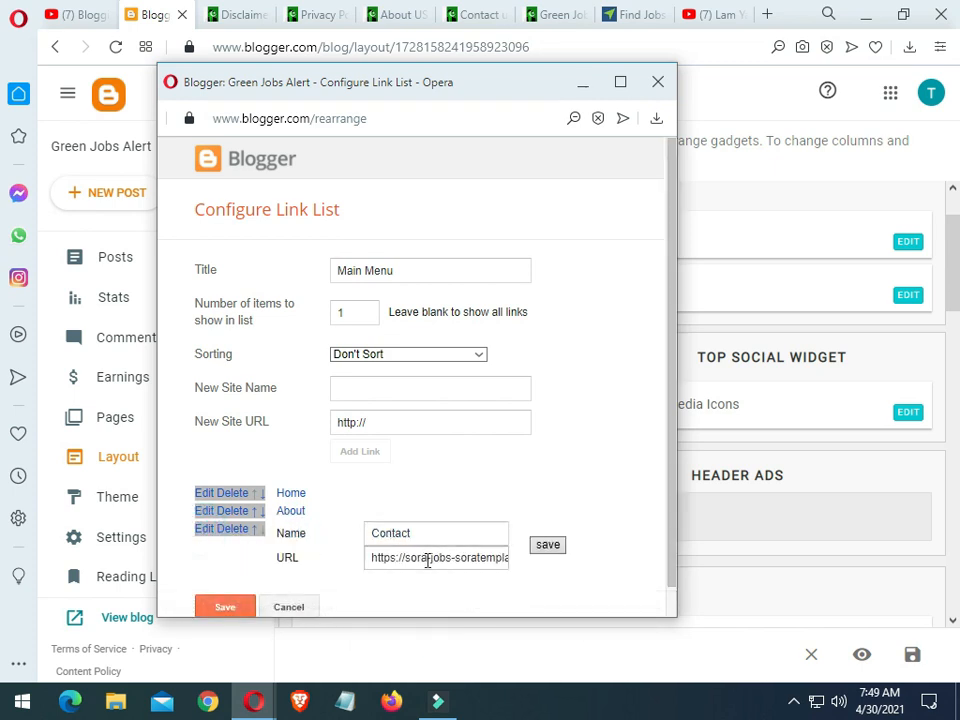
type("us")
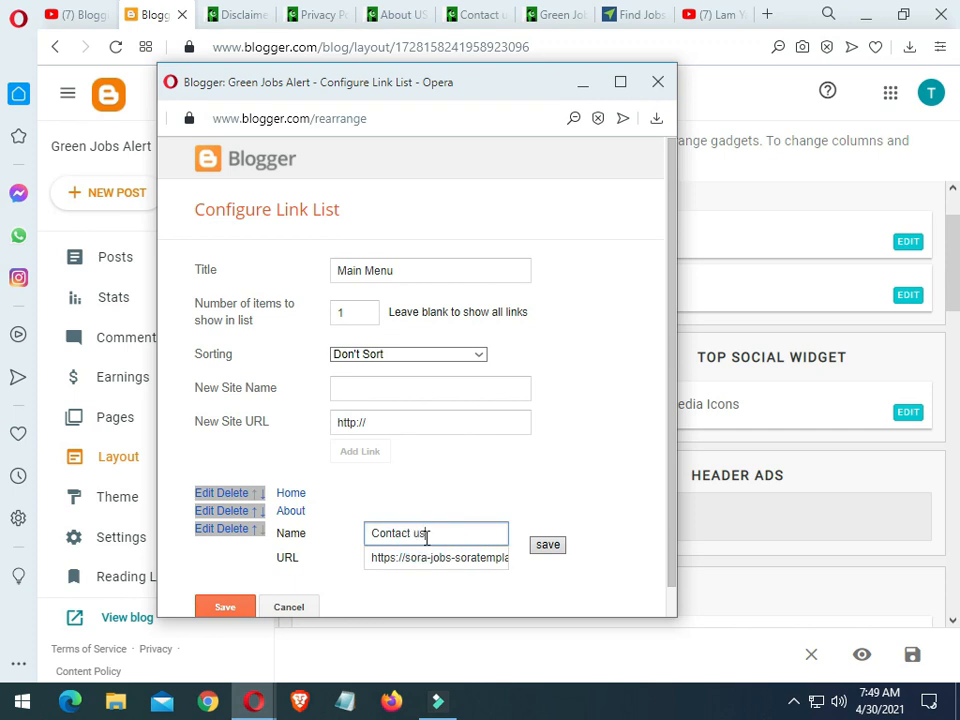
left_click(423, 558)
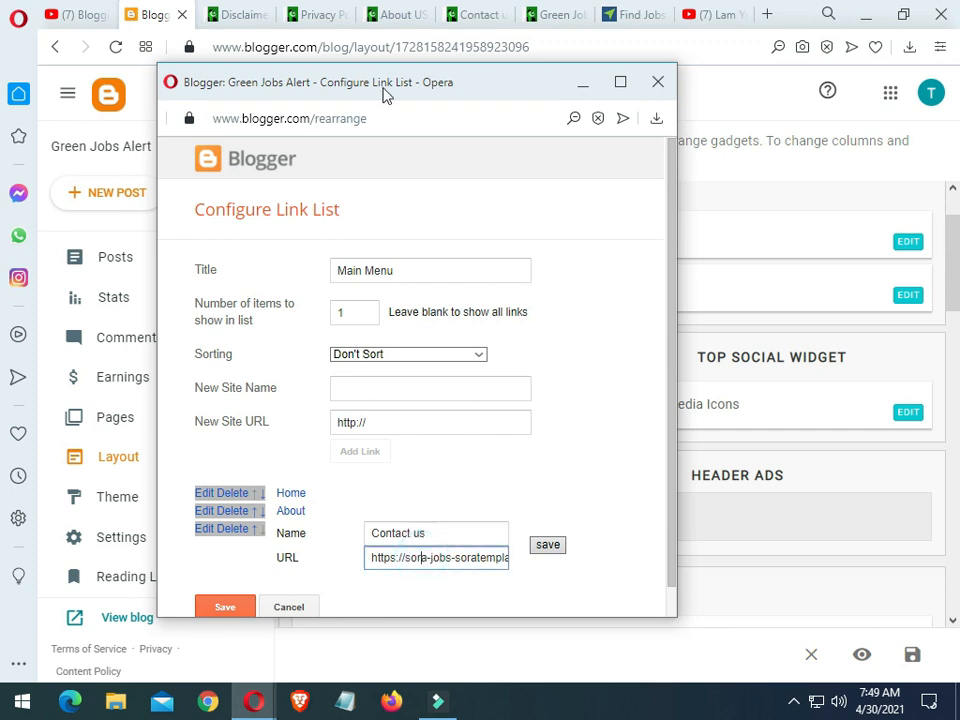
Step: Close the About US page and look through the form on the published Contact us page
left_click(407, 18)
left_click(416, 14)
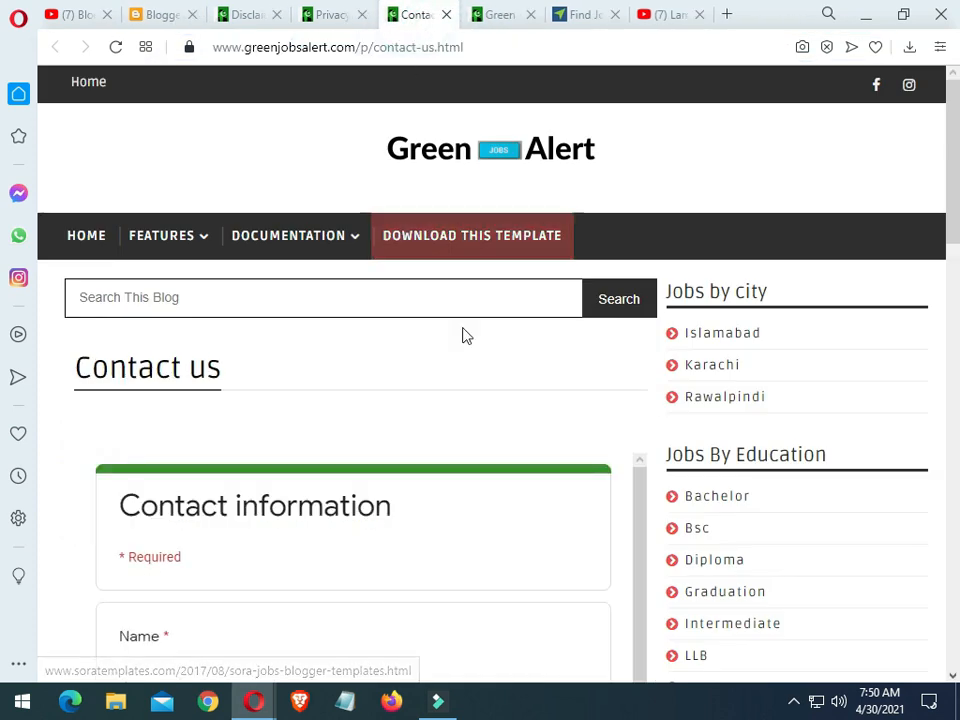
scroll(461, 435, "down", 3)
scroll(214, 328, "down", 8)
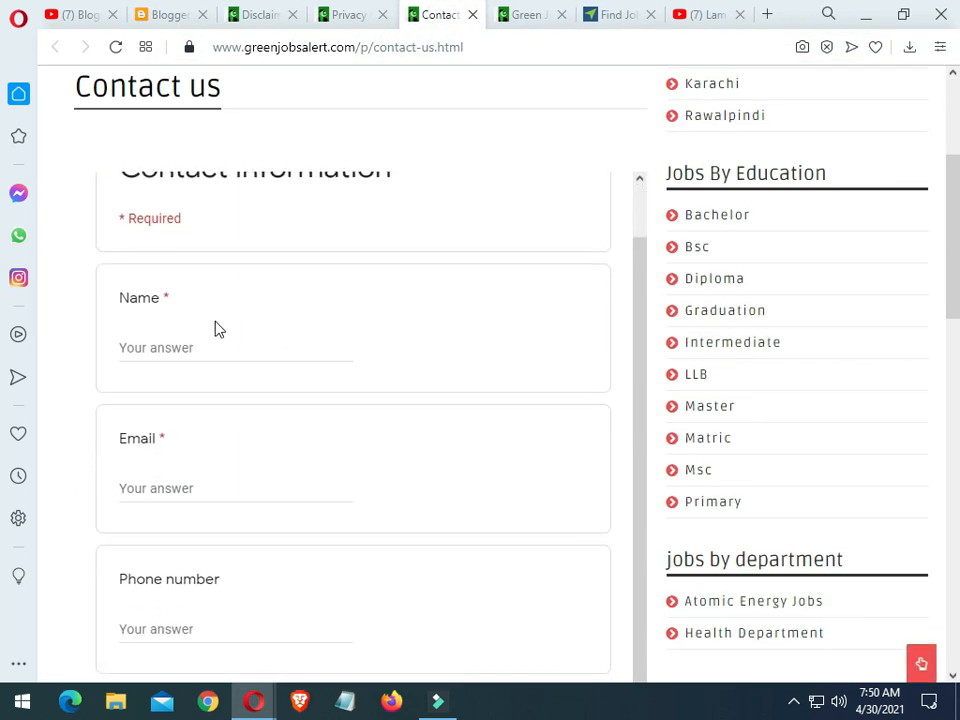
scroll(313, 406, "up", 5)
scroll(313, 404, "up", 10)
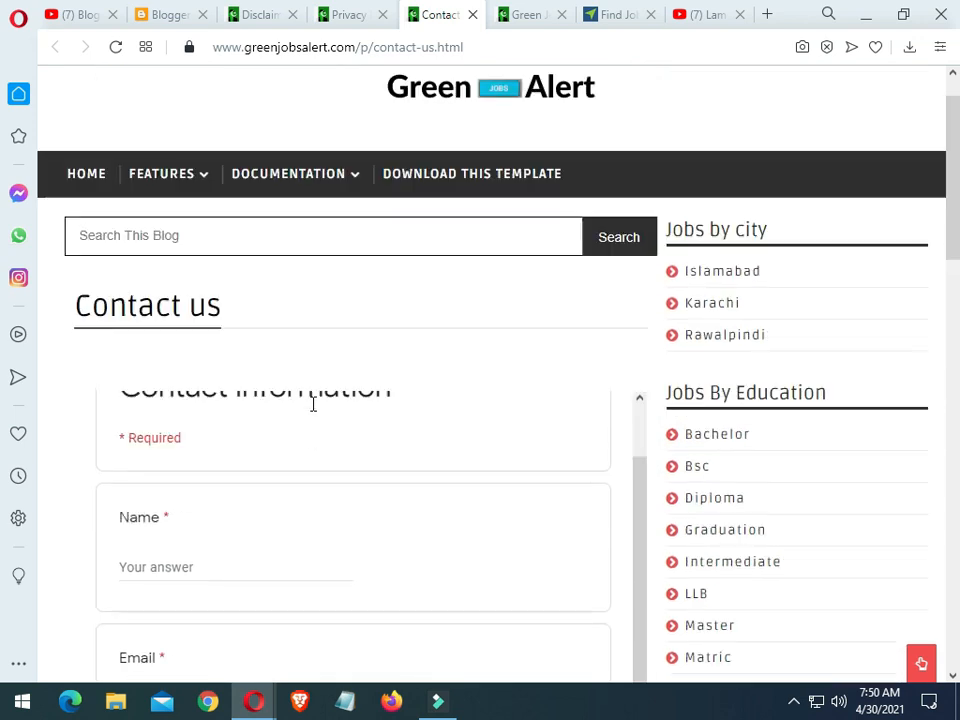
scroll(327, 510, "up", 1)
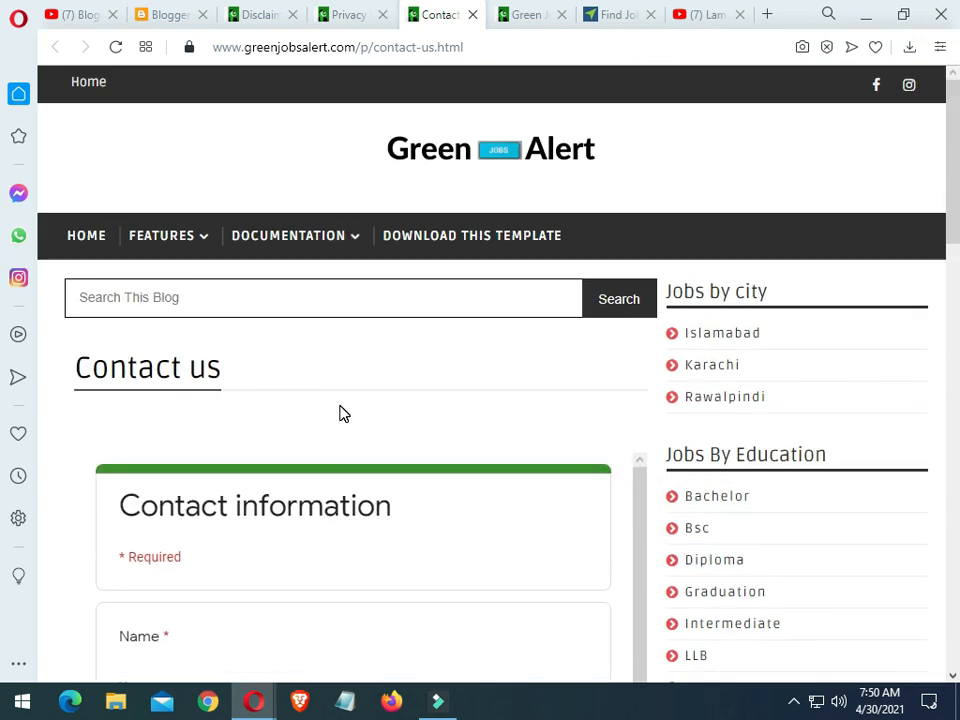
Step: Look through the "Blogging Course 2021 in Urdu/Hindi" playlist on YouTube down to the video on creating pages
left_click(95, 14)
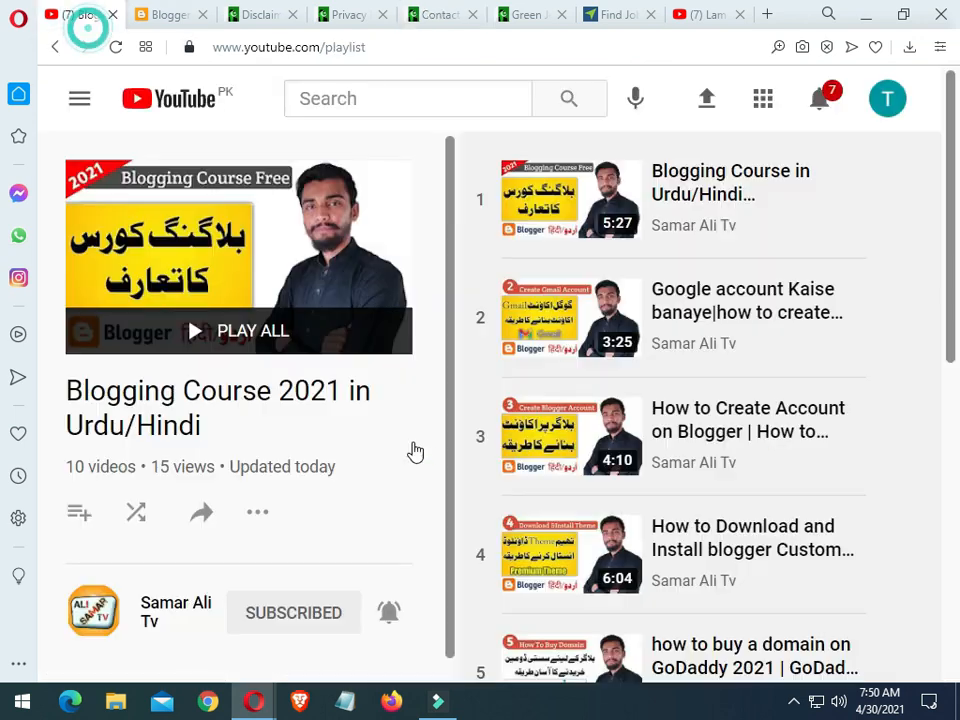
scroll(510, 468, "down", 4)
scroll(510, 468, "down", 3)
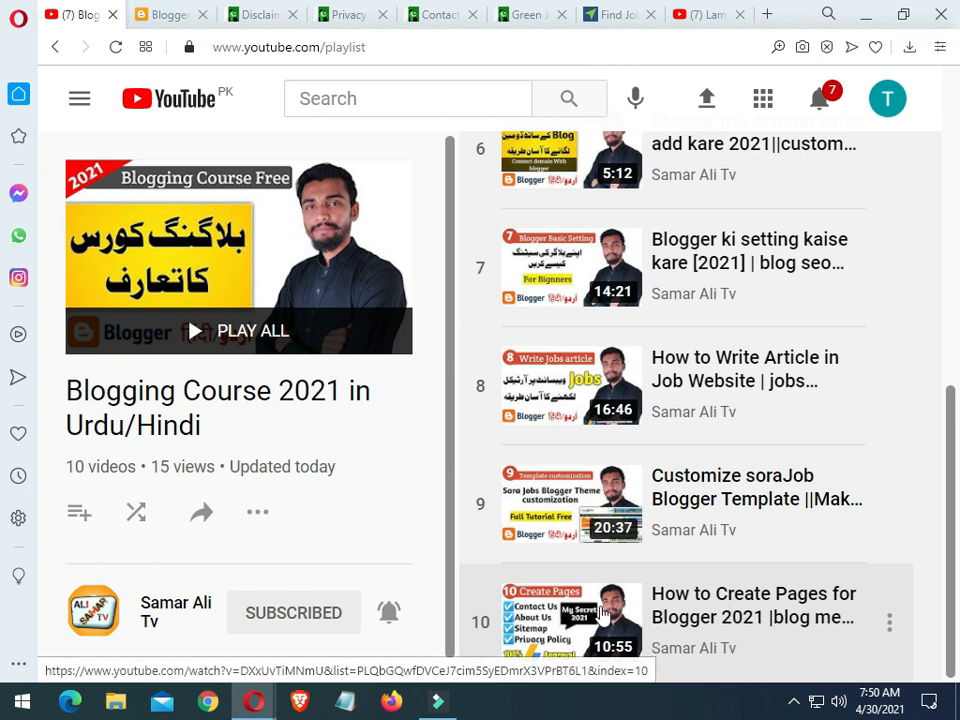
left_click(441, 12)
left_click(380, 47)
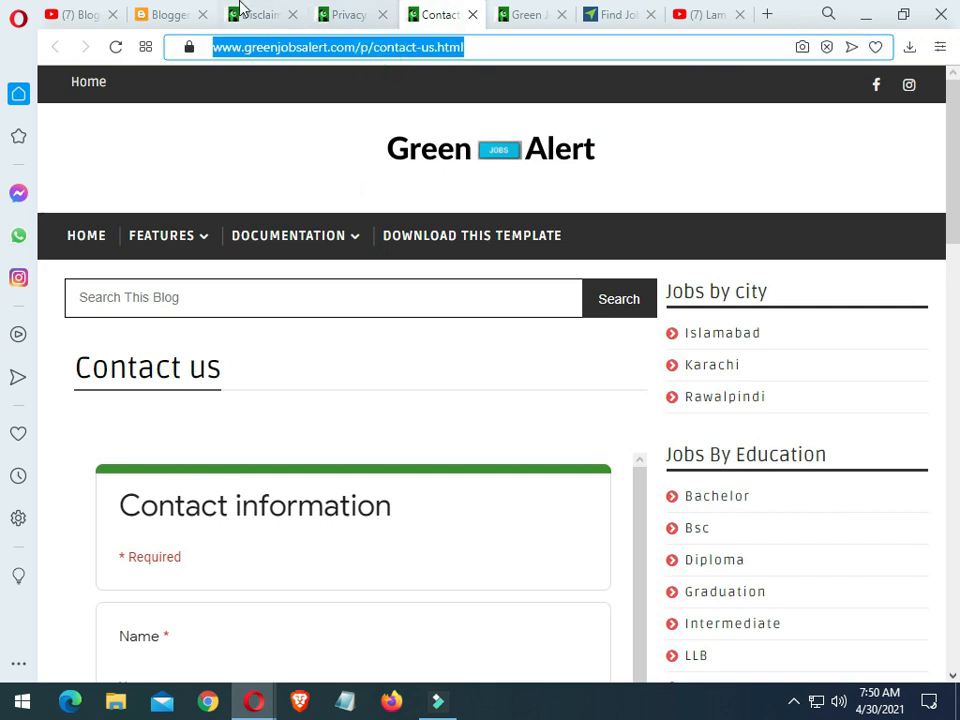
left_click(186, 12)
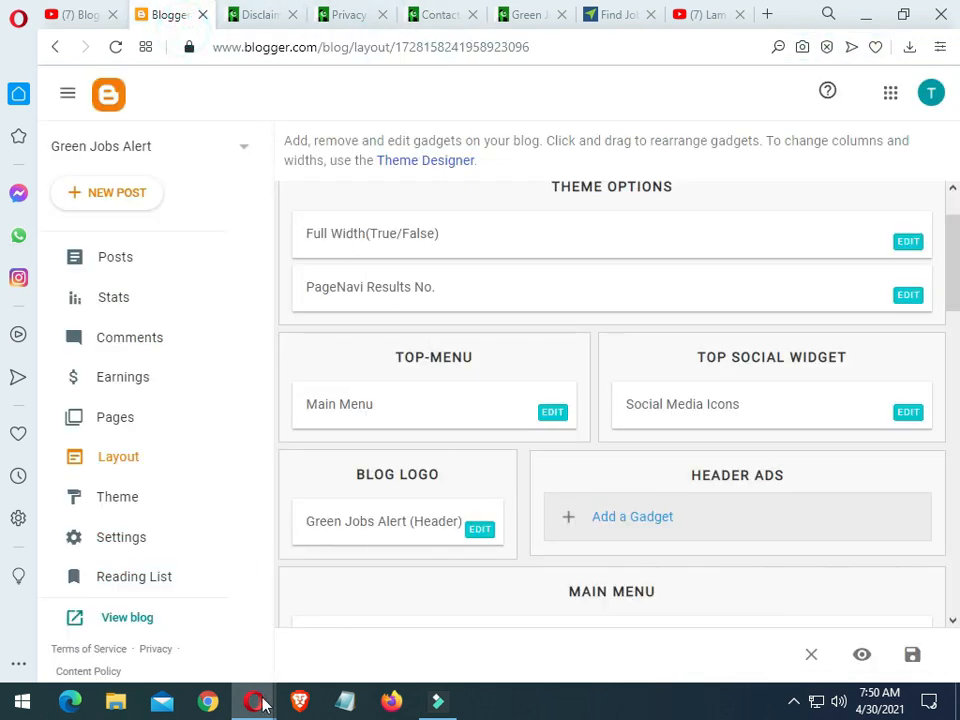
mouse_move(254, 701)
left_click(375, 594)
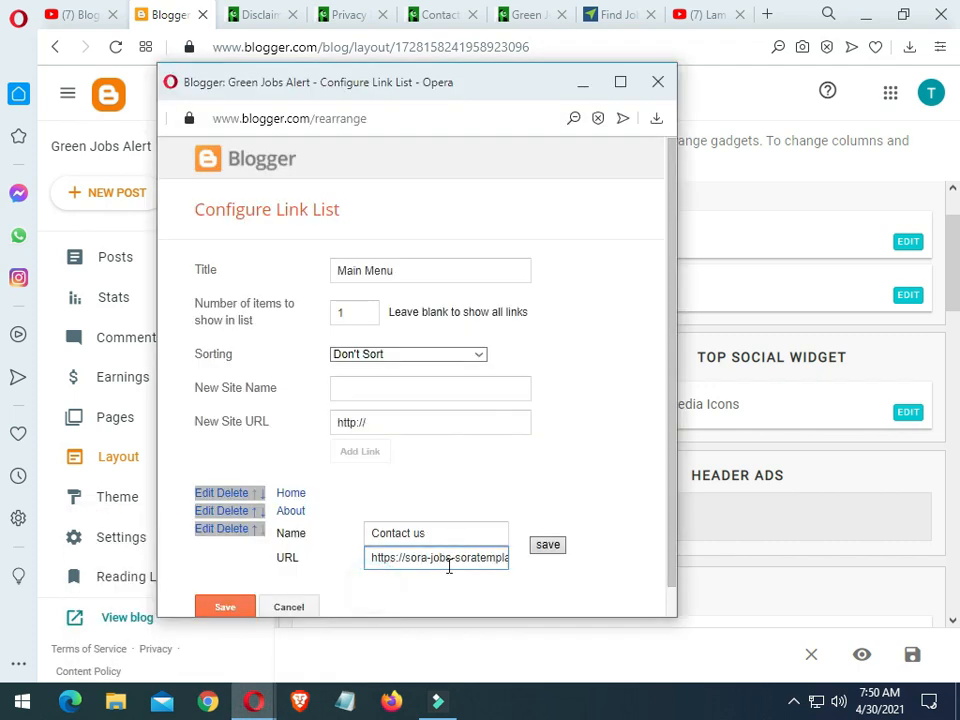
key("ctrl+a")
key("ctrl+v")
left_click(548, 546)
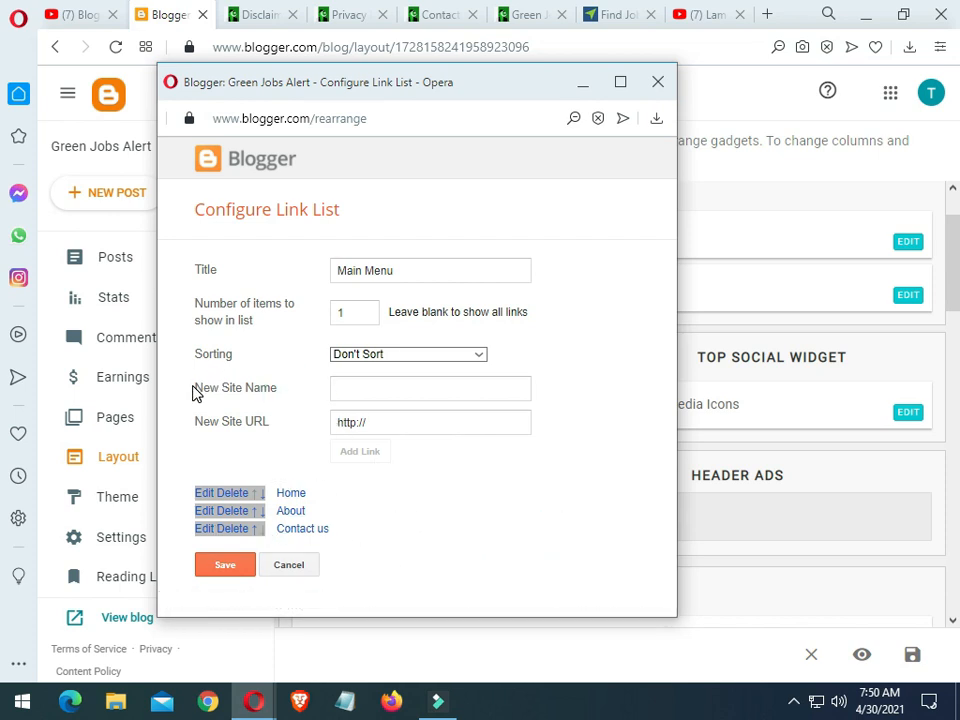
Step: Close the published Contact us page and copy the title of the Privacy Policy page for a new link
left_click_drag(191, 387, 272, 388)
left_click(296, 389)
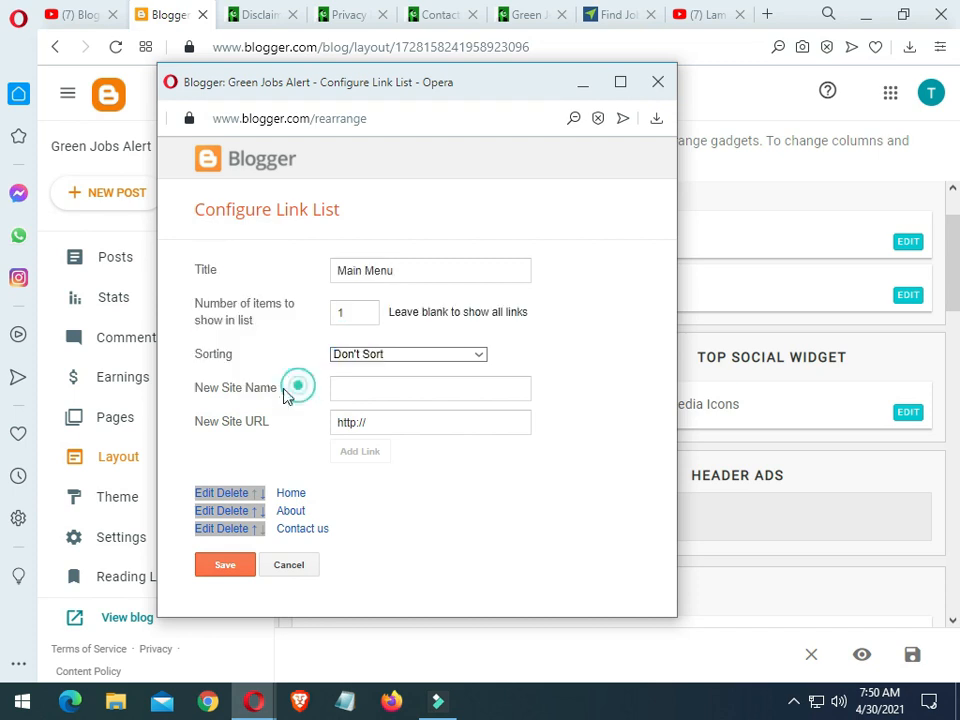
left_click(357, 390)
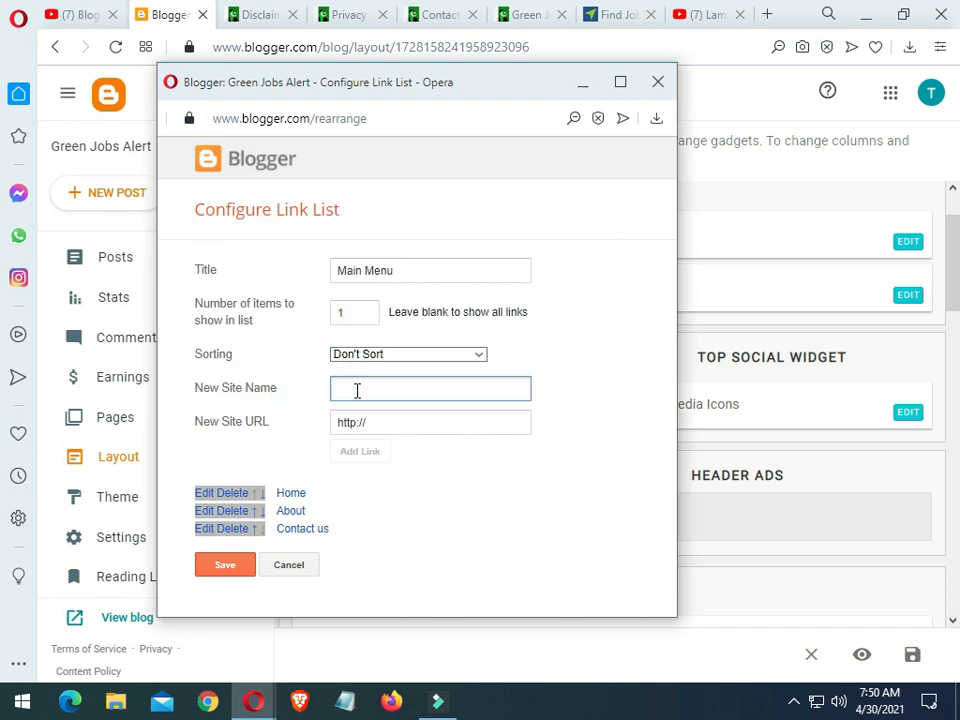
left_click(436, 14)
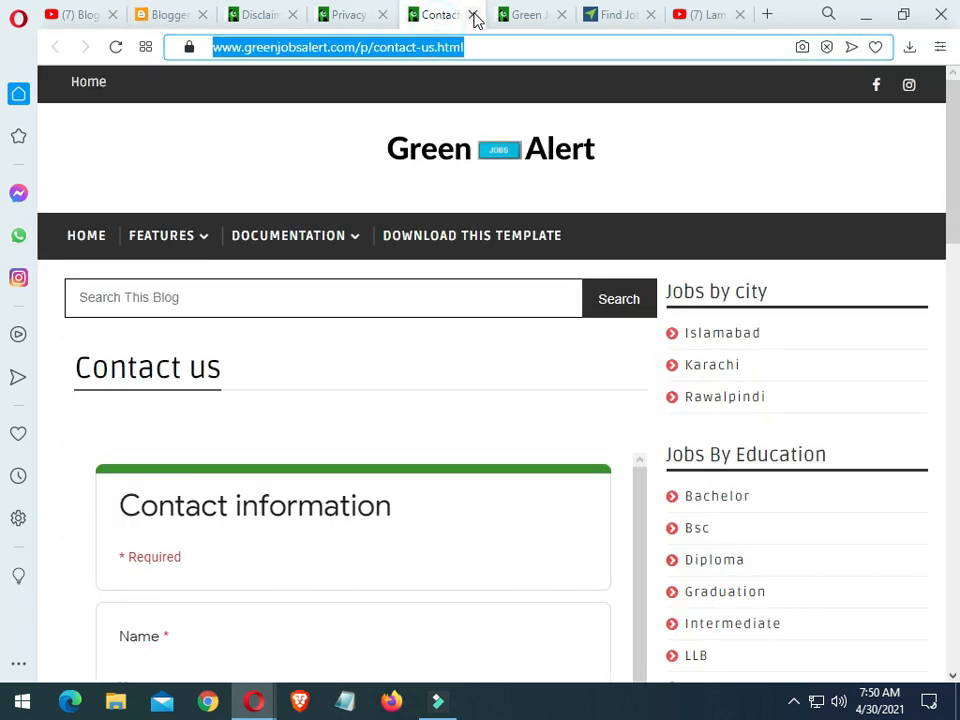
left_click(472, 14)
left_click(274, 368)
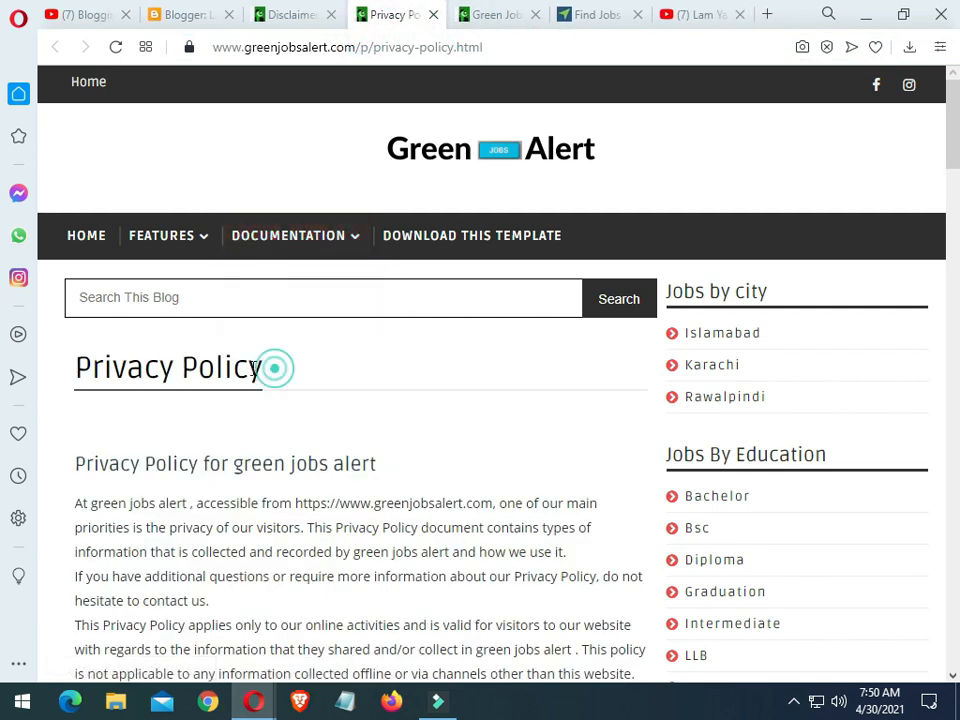
left_click_drag(274, 368, 78, 370)
left_click(78, 370)
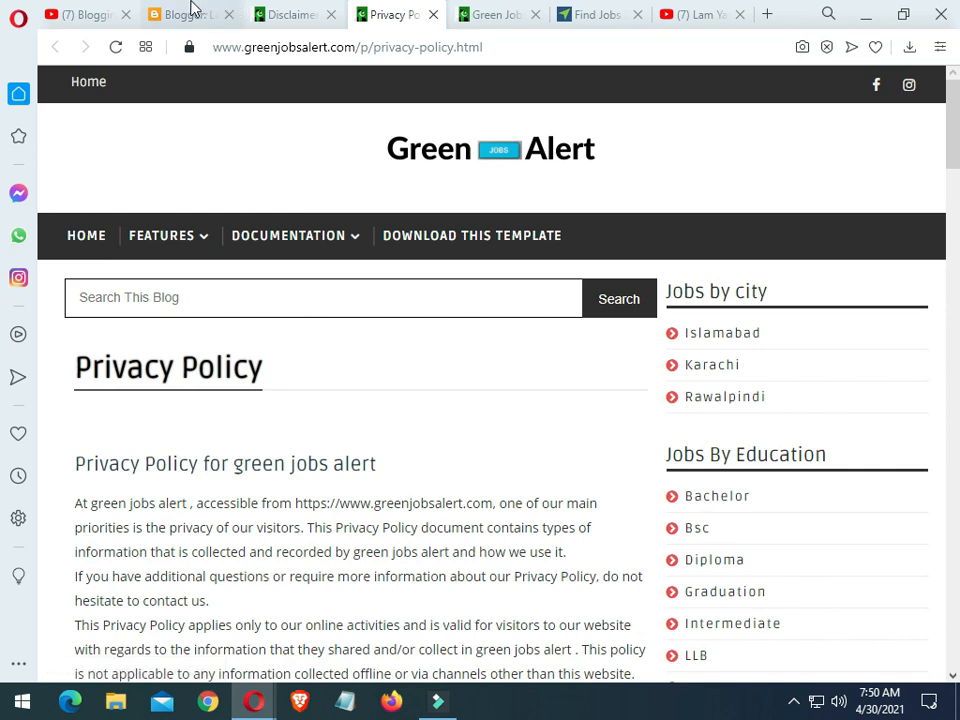
Step: Enter "Privacy Policy" as the new site name in the Main Menu link list
left_click(150, 12)
mouse_move(253, 700)
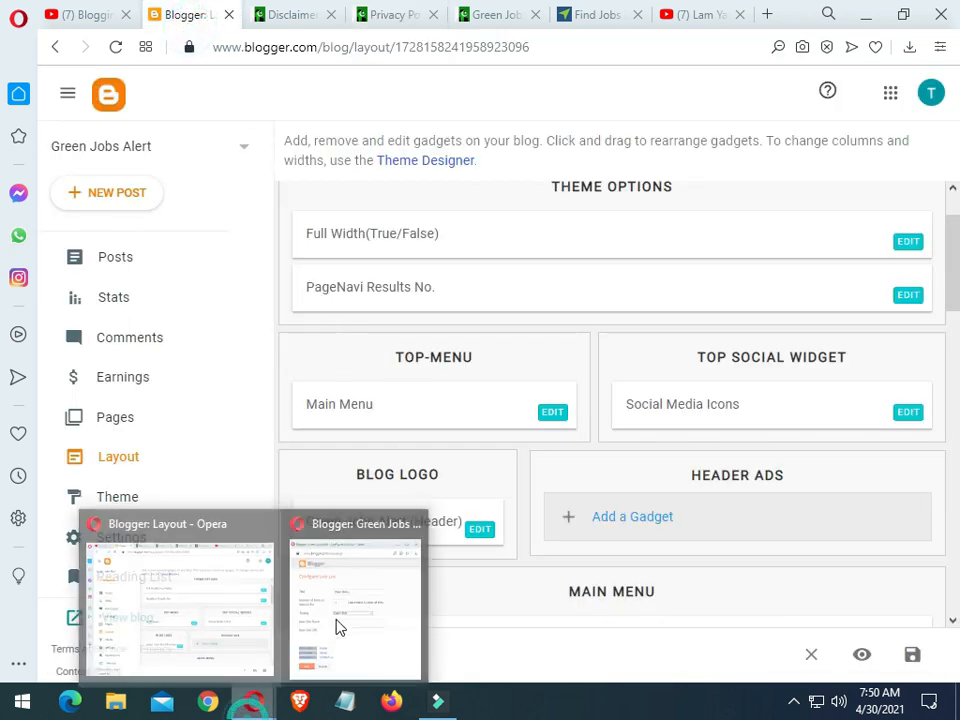
left_click(375, 560)
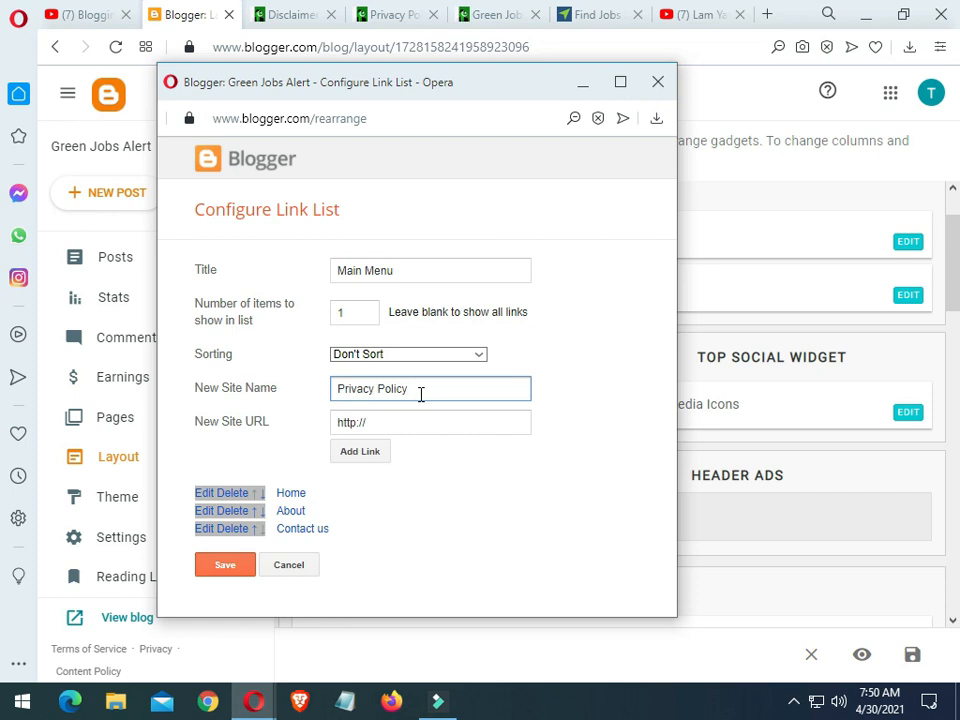
left_click(413, 10)
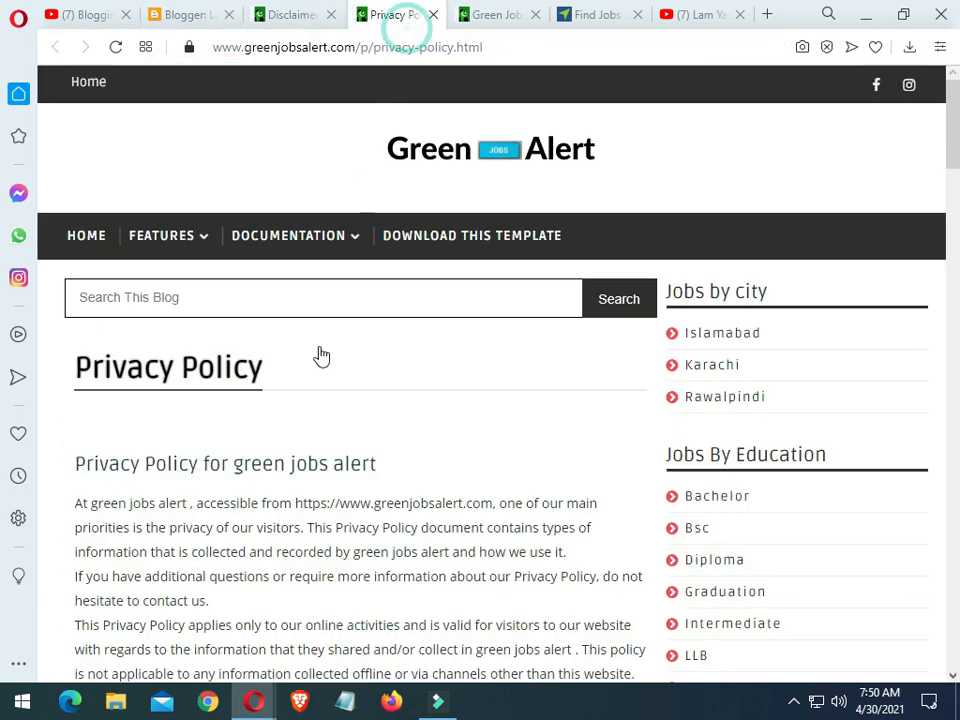
left_click(366, 48)
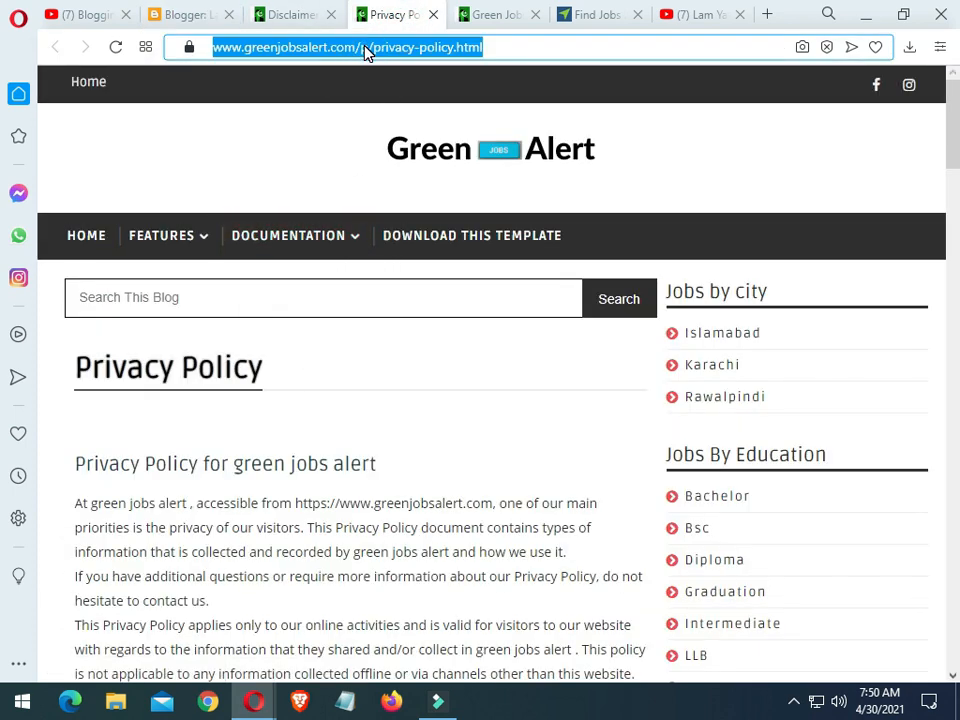
left_click(253, 701)
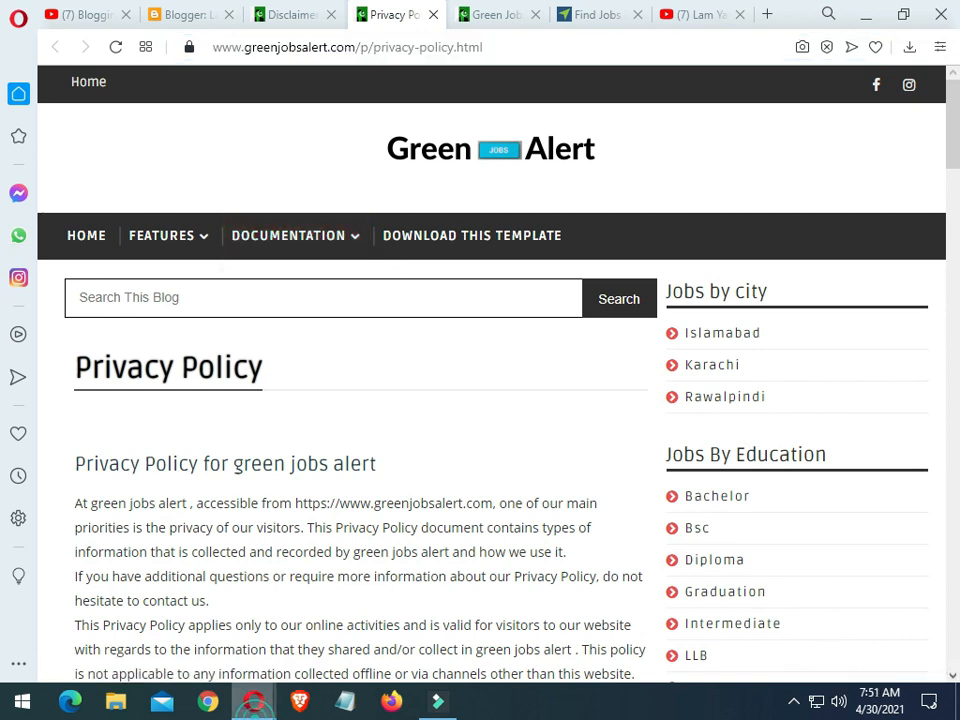
left_click(326, 640)
left_click(422, 422)
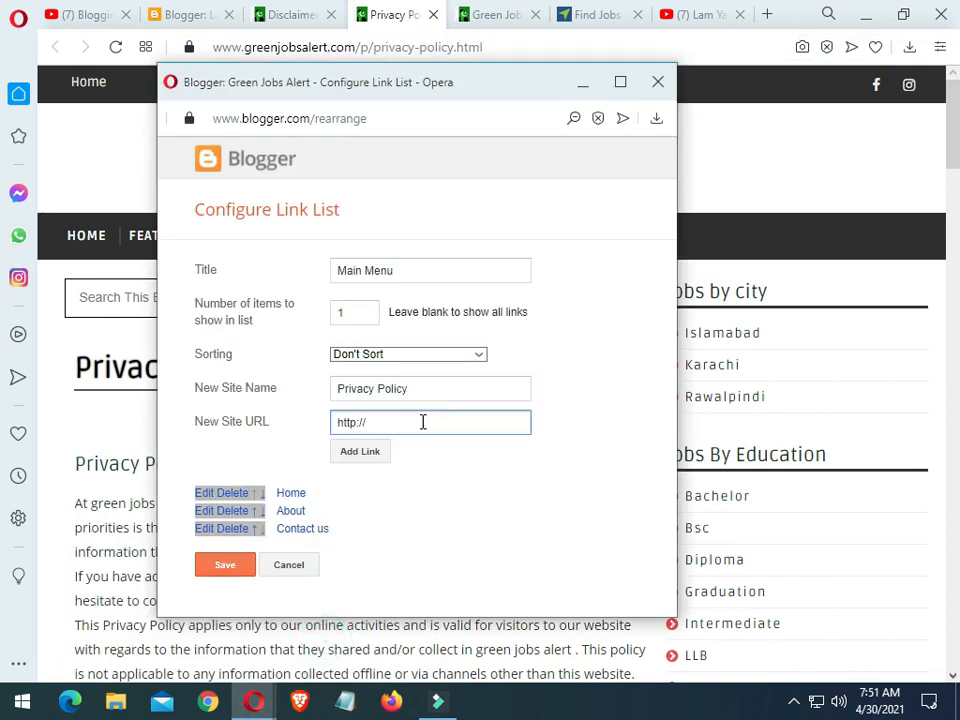
key("ctrl+v")
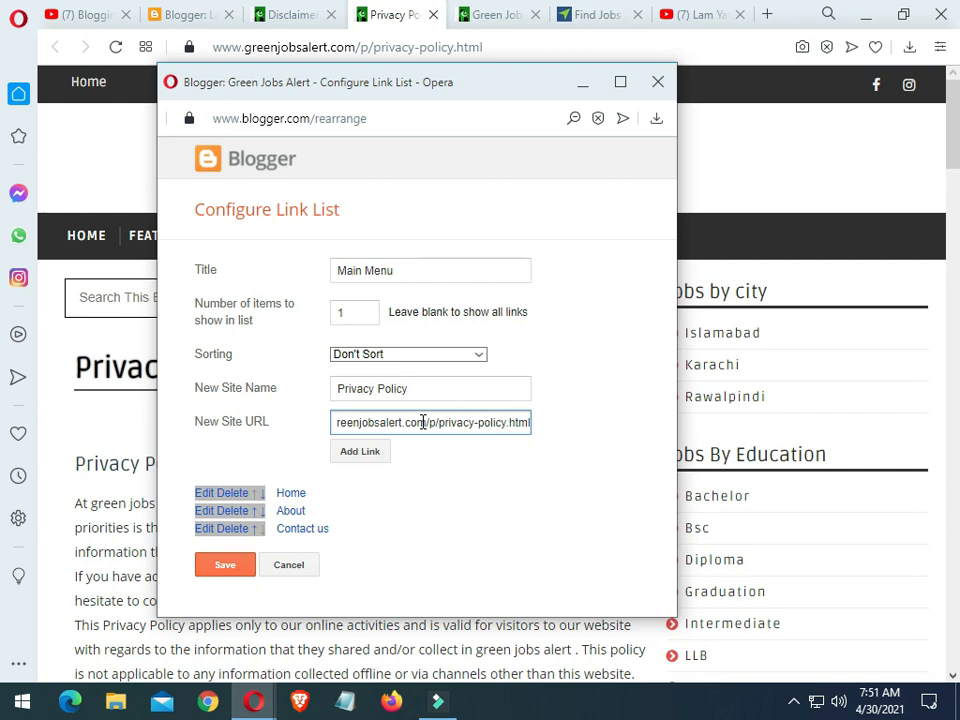
left_click(377, 454)
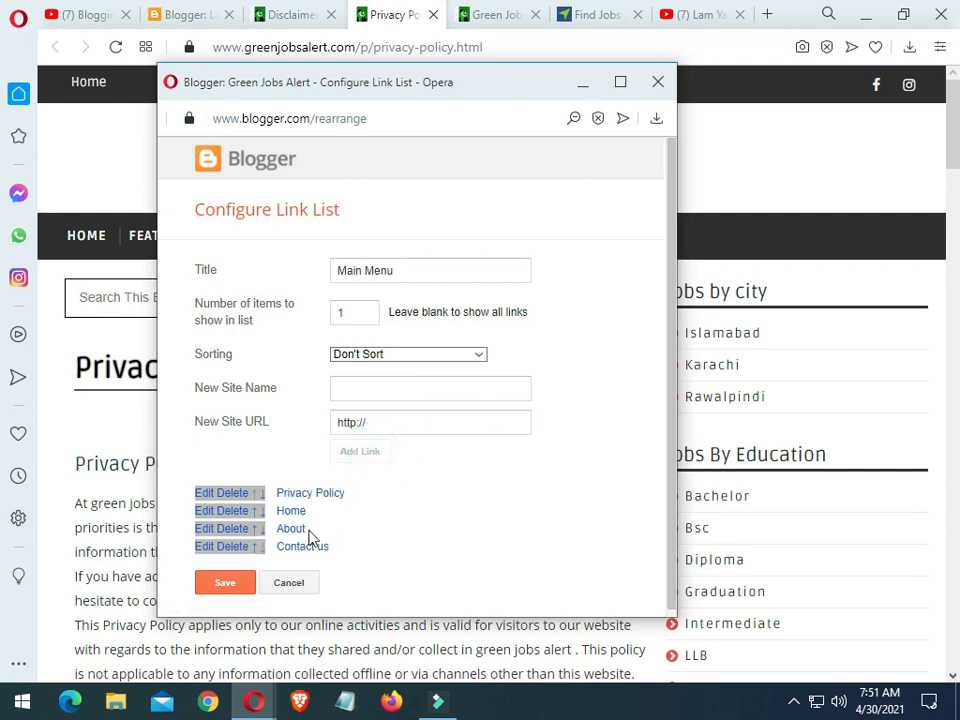
Step: Copy the title of the published Disclaimer page for a new link
mouse_move(253, 699)
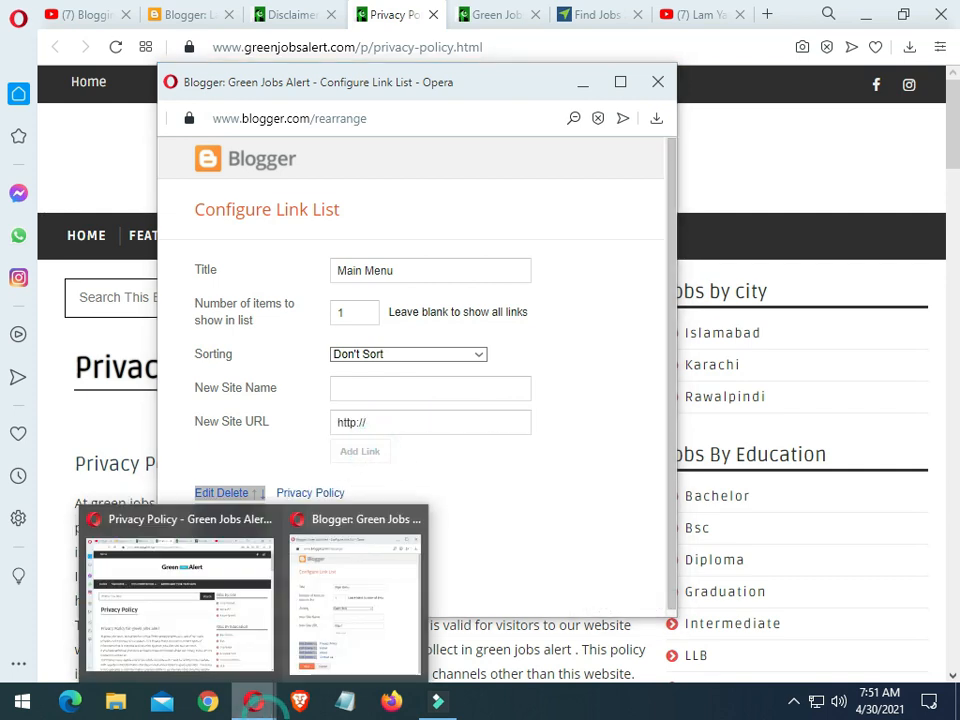
left_click(193, 650)
left_click(197, 10)
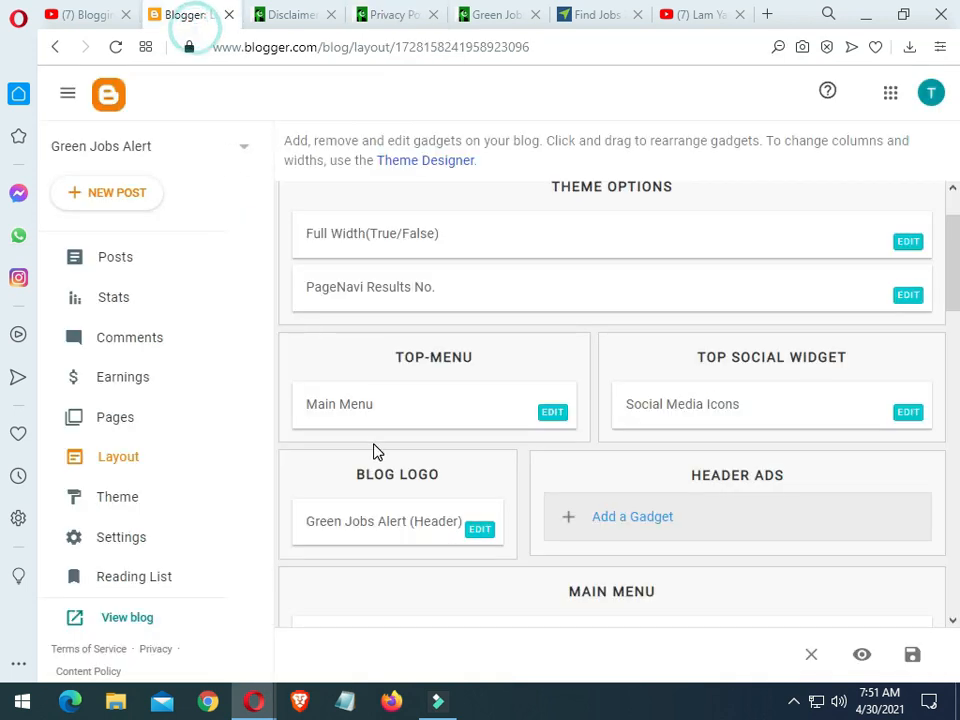
left_click(310, 10)
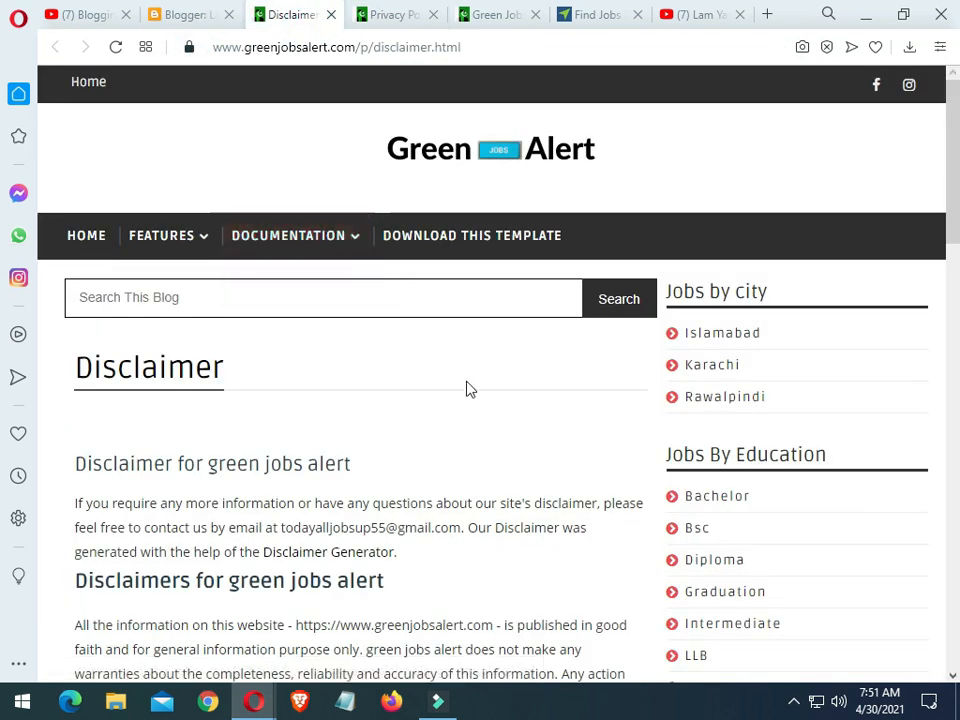
double_click(117, 362)
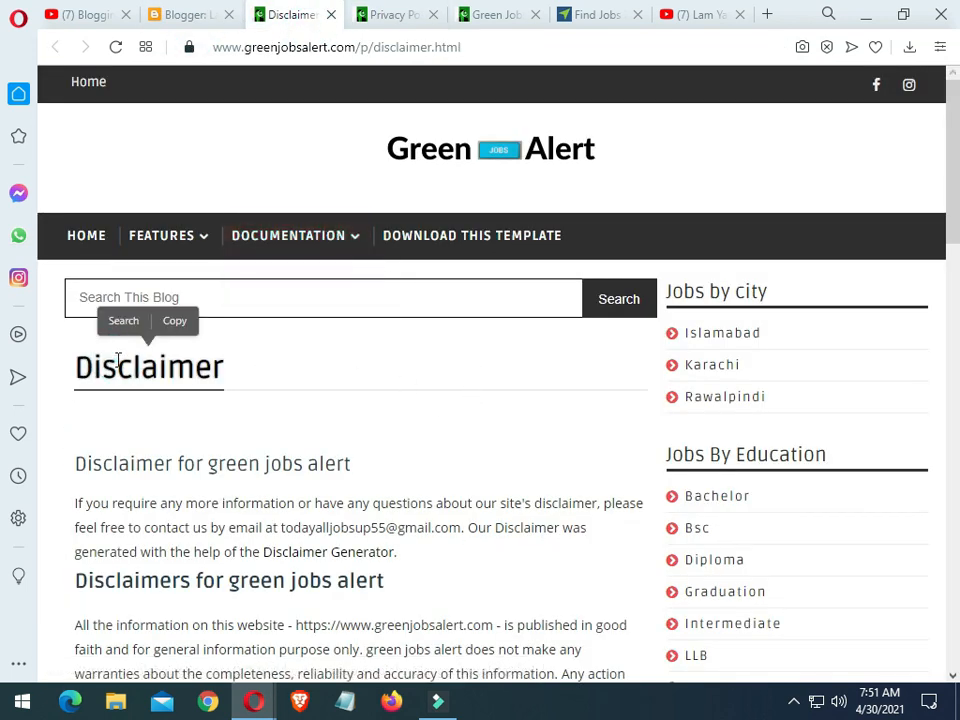
left_click(172, 323)
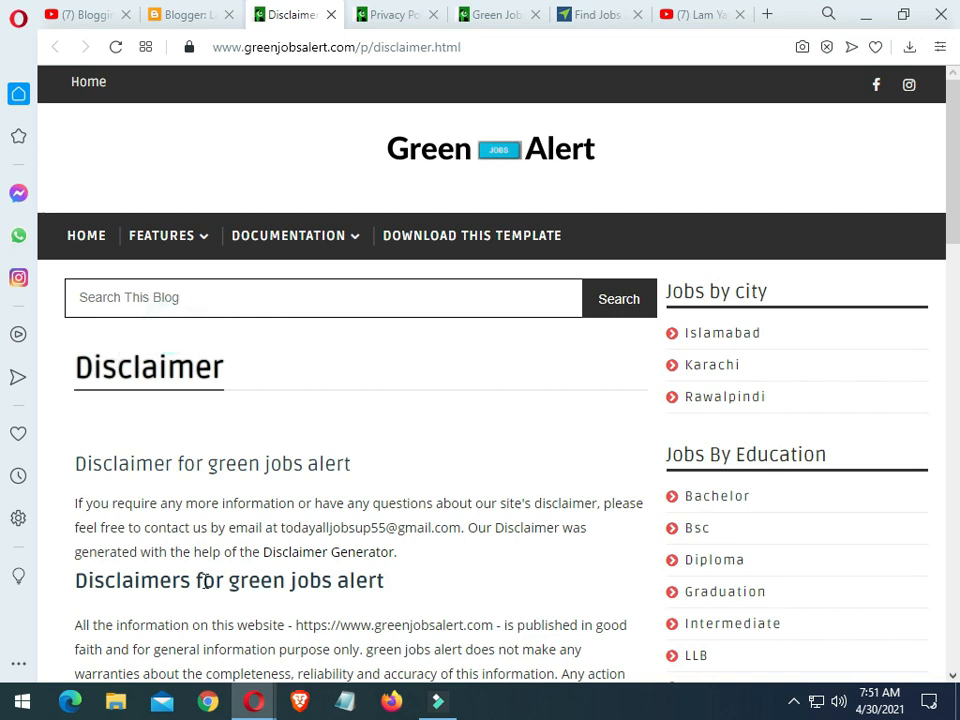
Step: Enter "Disclaimer" as the new site name in the Main Menu link list
left_click(158, 14)
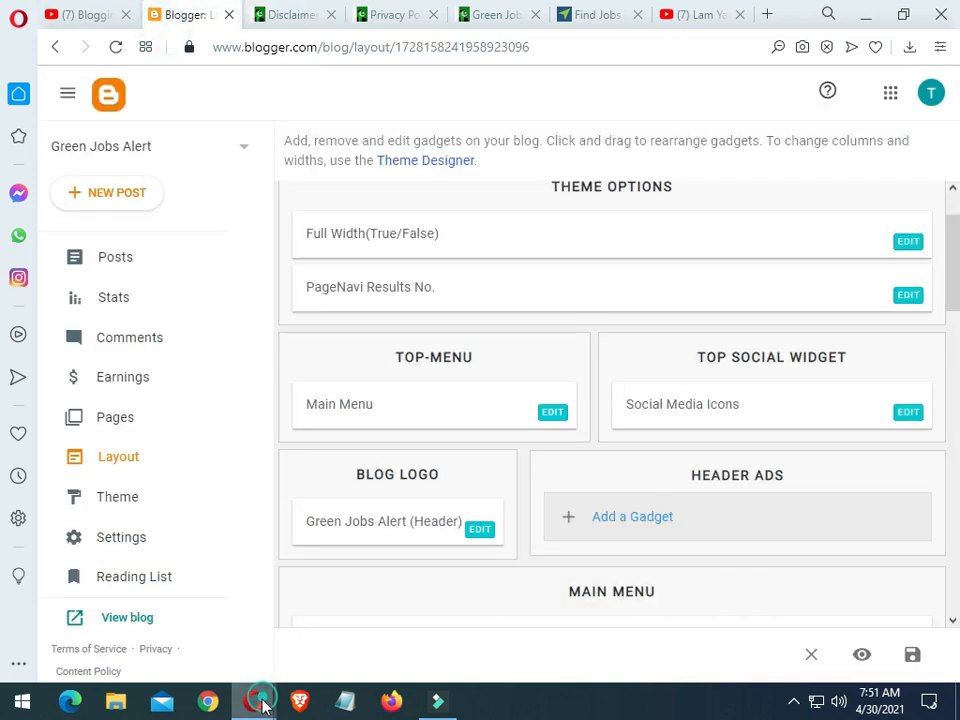
mouse_move(254, 700)
left_click(329, 650)
left_click(412, 388)
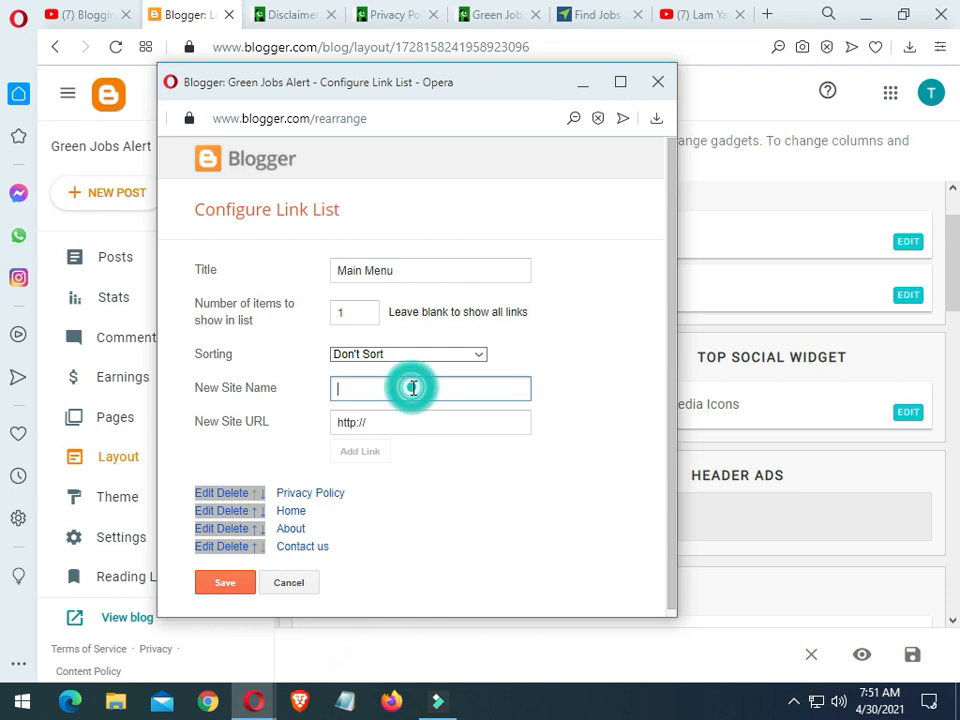
key("ctrl+v")
Step: Copy the URL of the published Disclaimer page and close the published Privacy Policy page
left_click(426, 424)
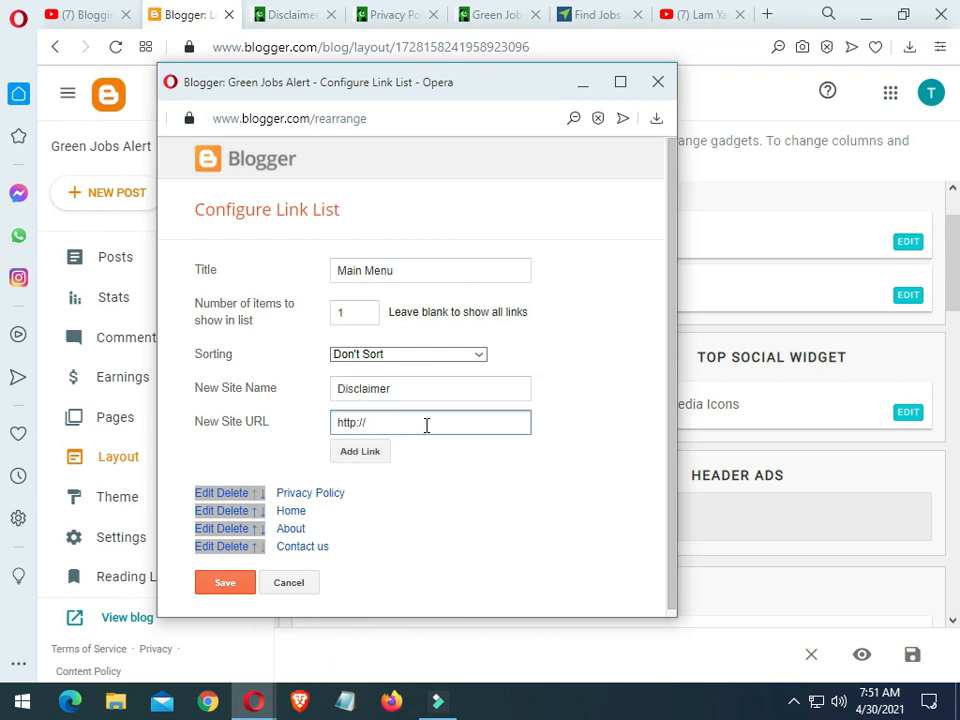
left_click(288, 14)
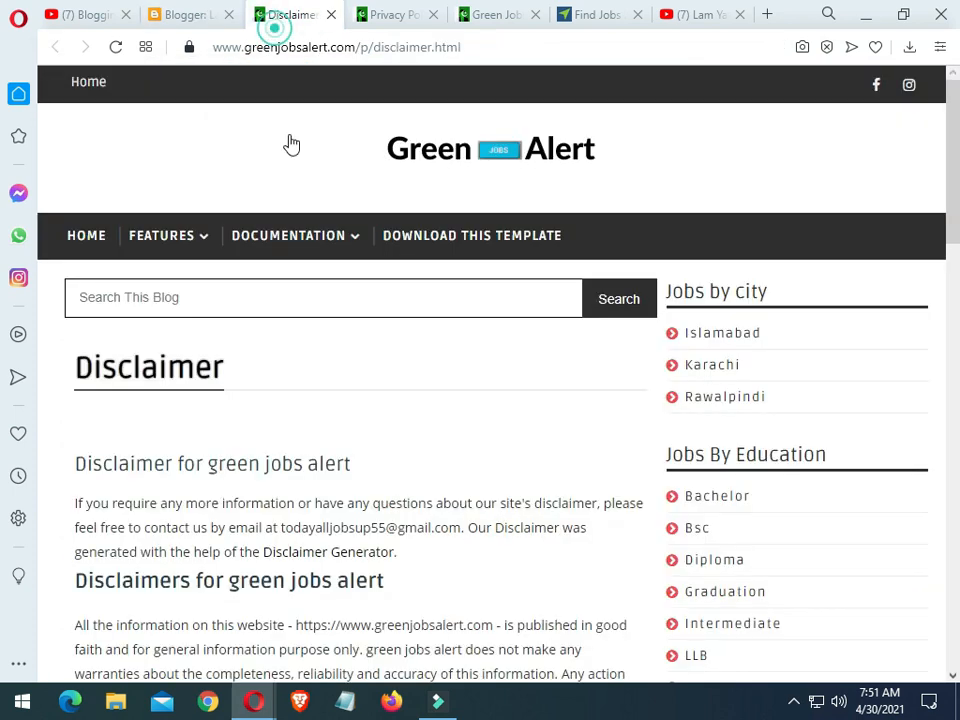
left_click(321, 45)
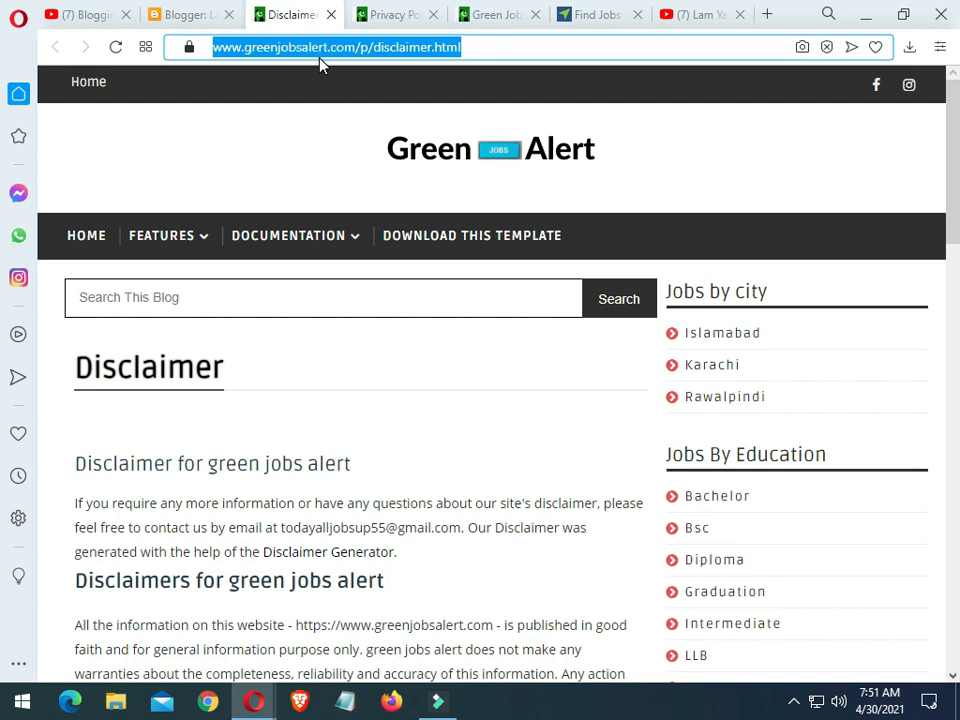
left_click(436, 19)
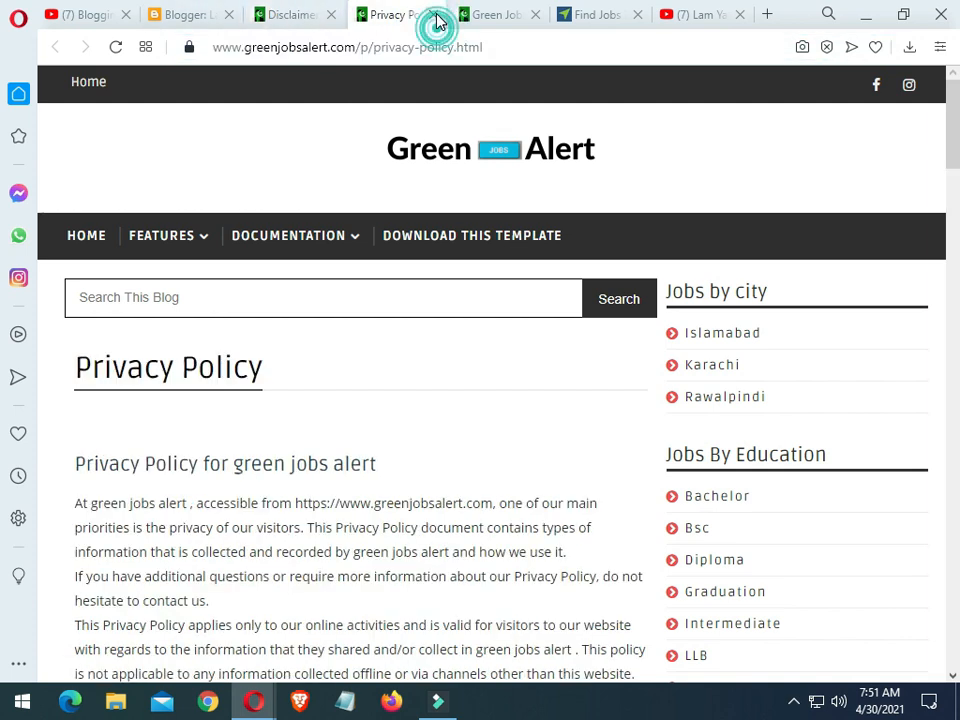
left_click(437, 16)
left_click(216, 15)
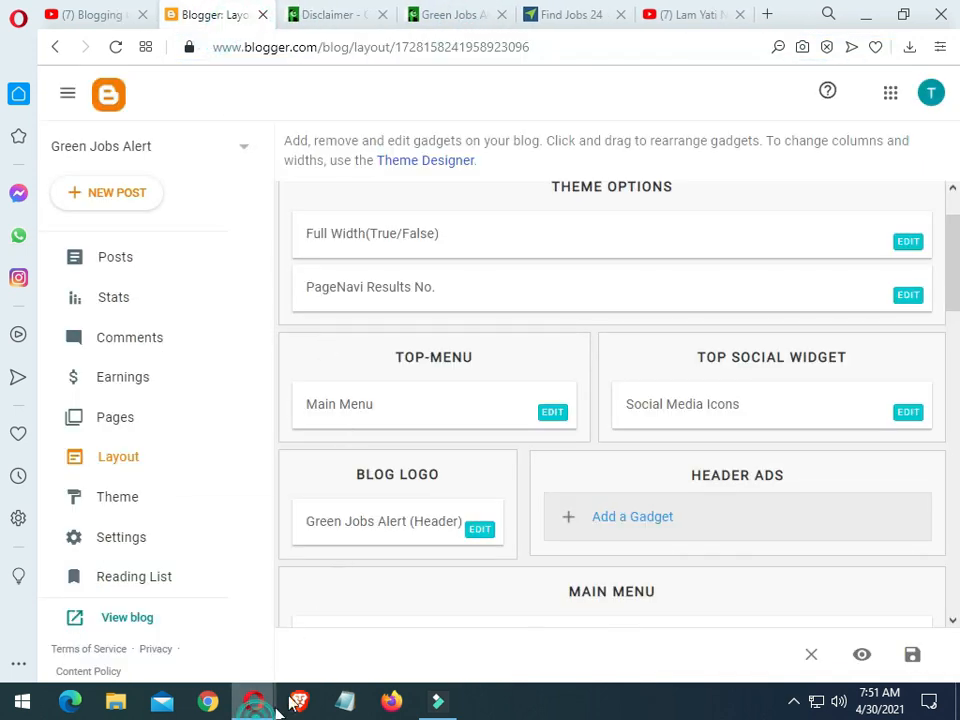
mouse_move(254, 702)
left_click(386, 574)
left_click_drag(394, 424, 329, 428)
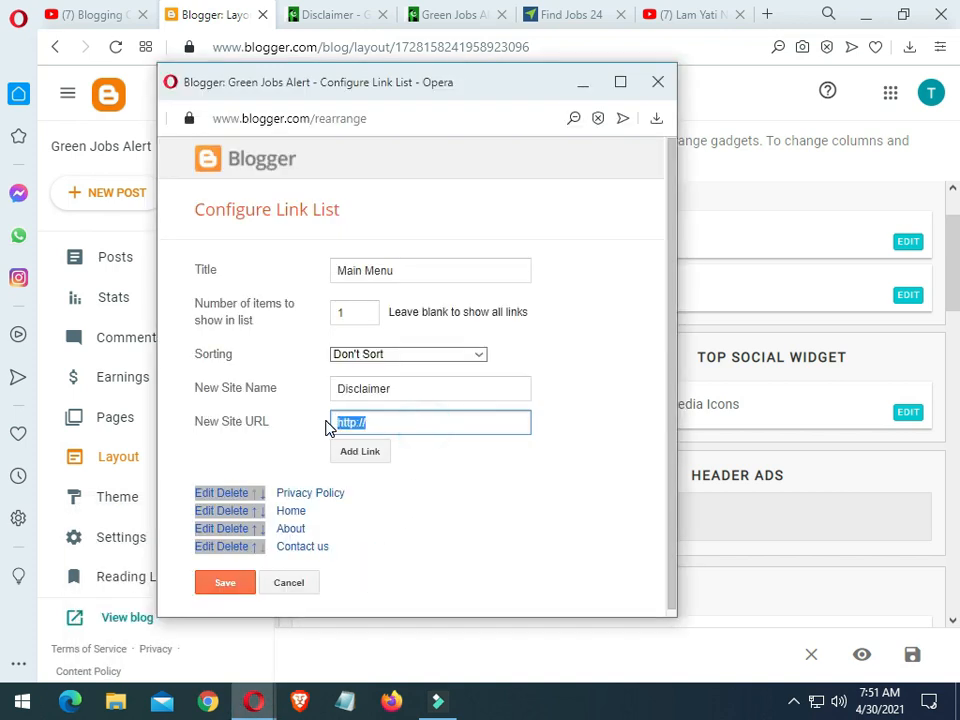
key("ctrl+v")
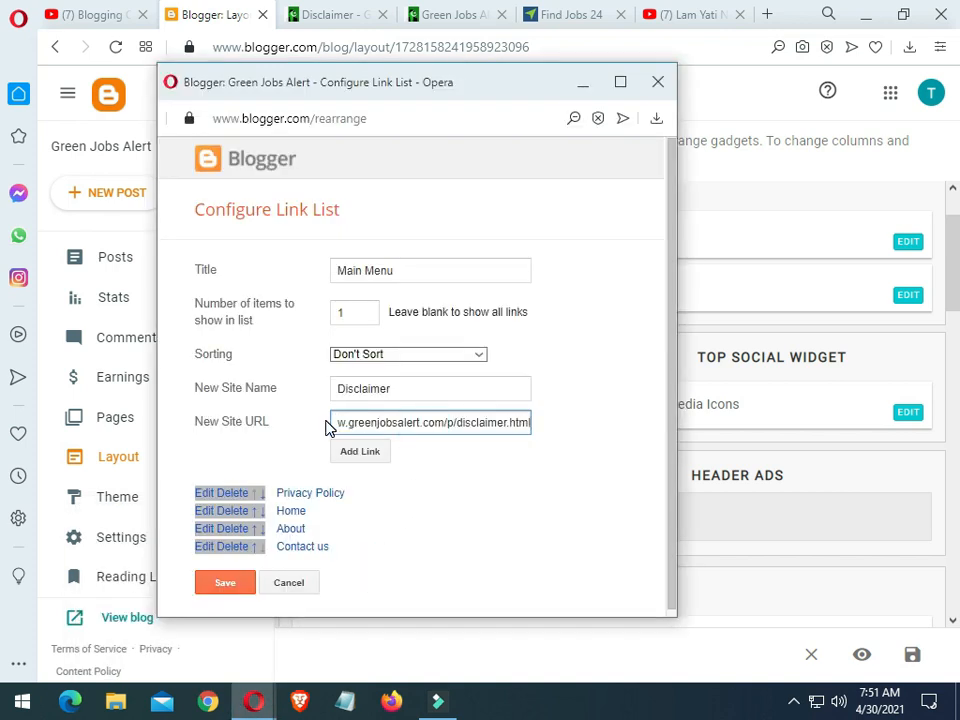
left_click(368, 454)
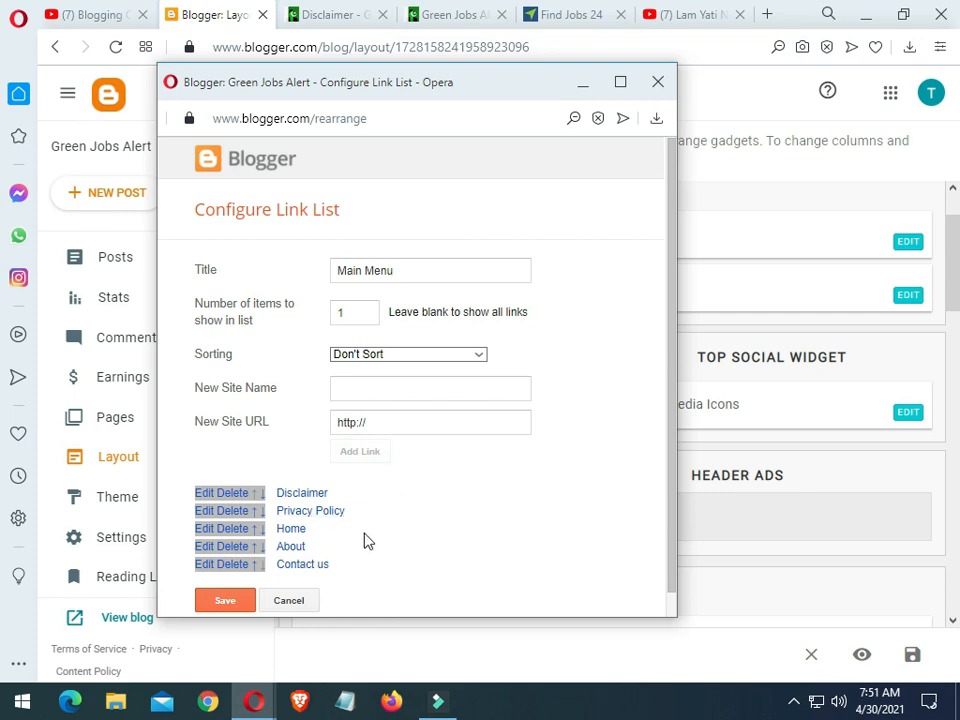
Step: Delete the Home link and reorder the remaining links as About, Contact us, Disclaimer, Privacy Policy
left_click(233, 533)
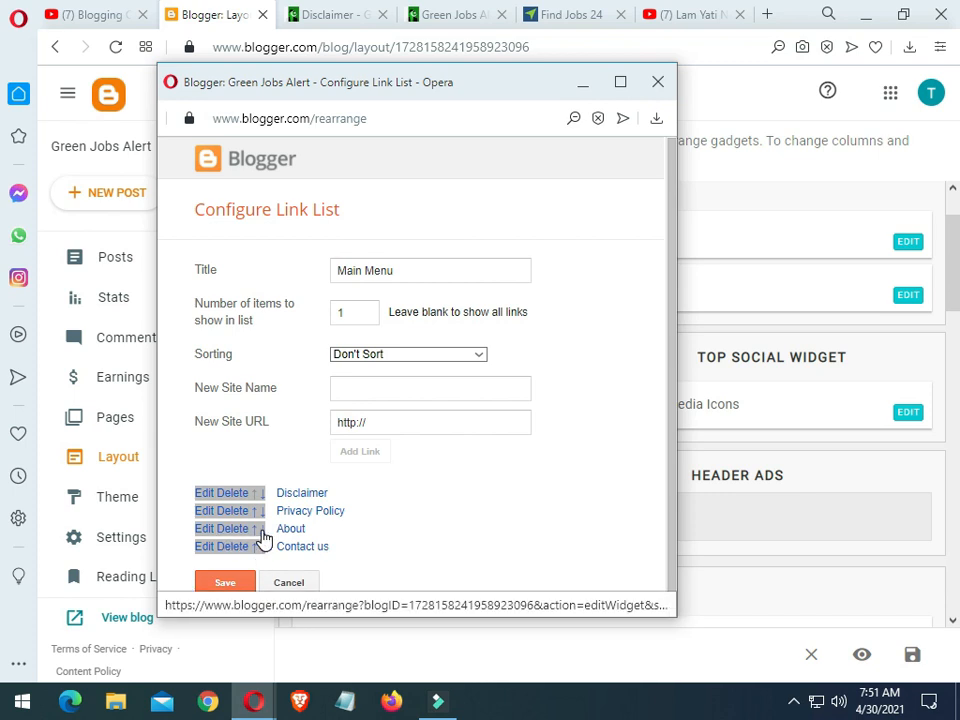
left_click(254, 530)
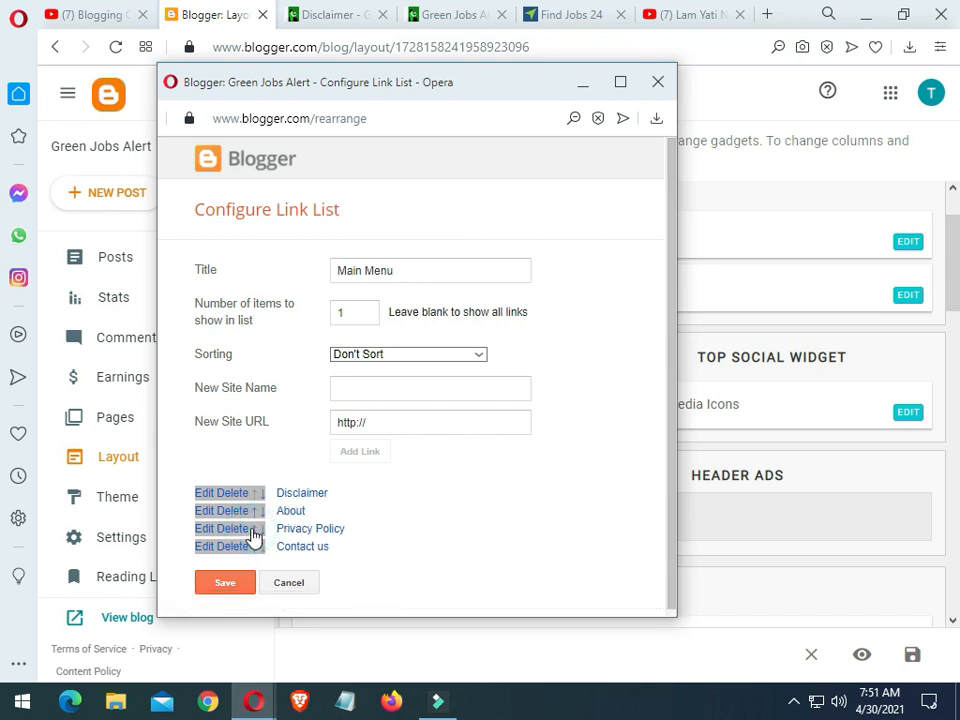
left_click(255, 511)
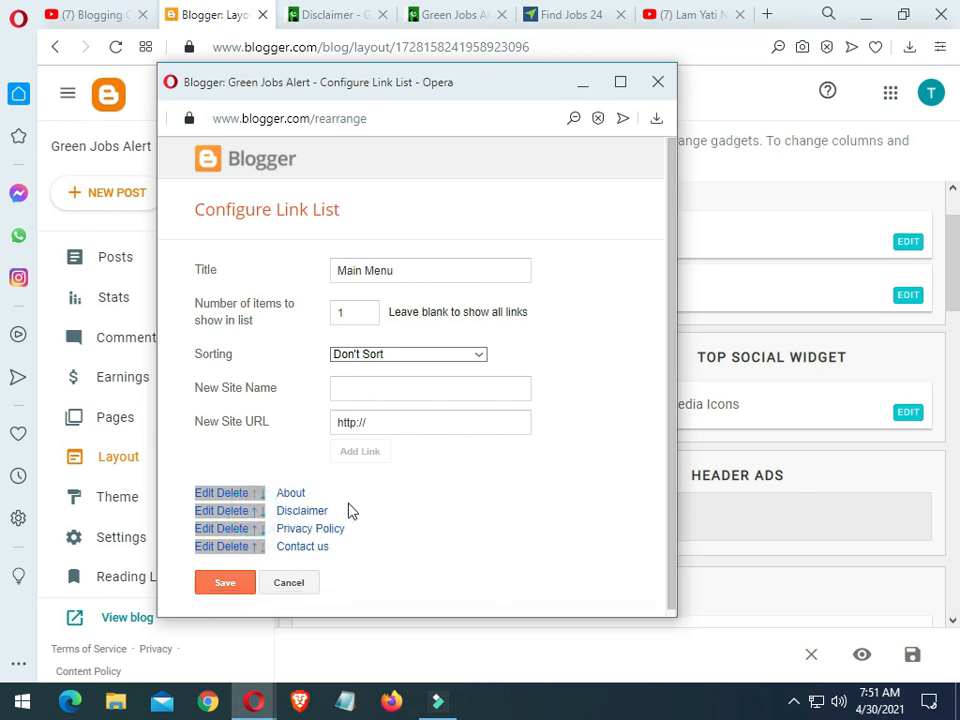
left_click(255, 550)
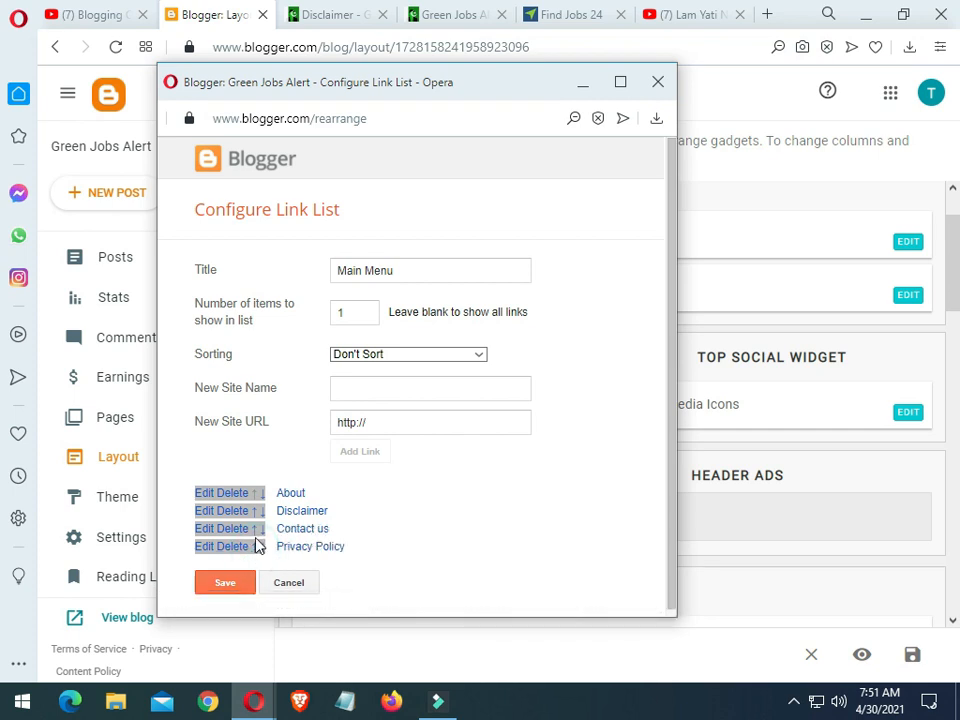
left_click(255, 530)
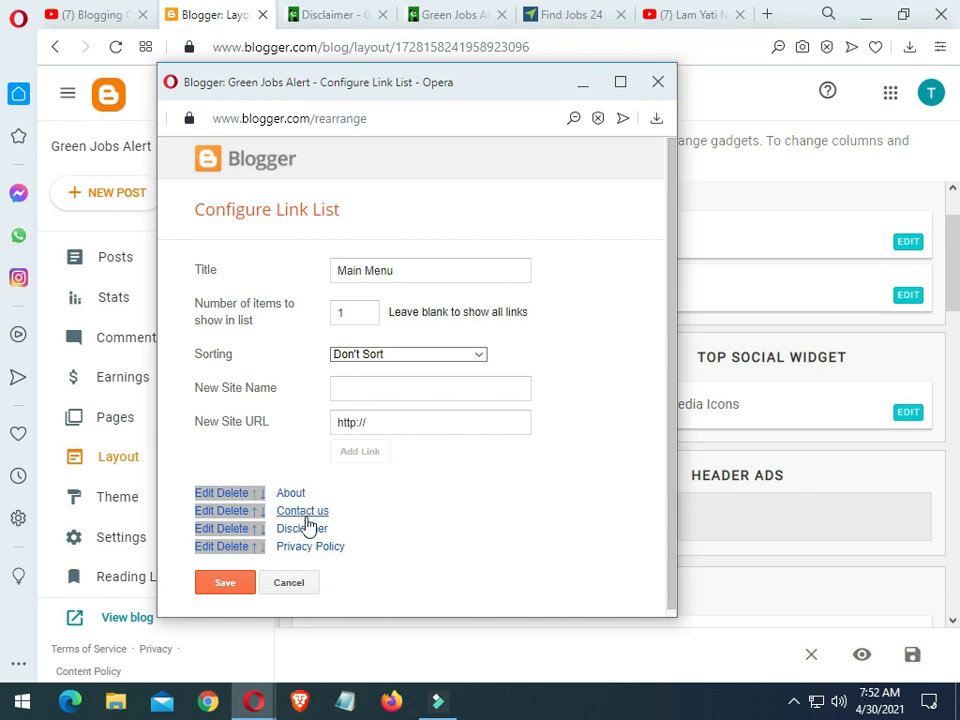
Step: Save the Main Menu link list and the blog layout
left_click(226, 590)
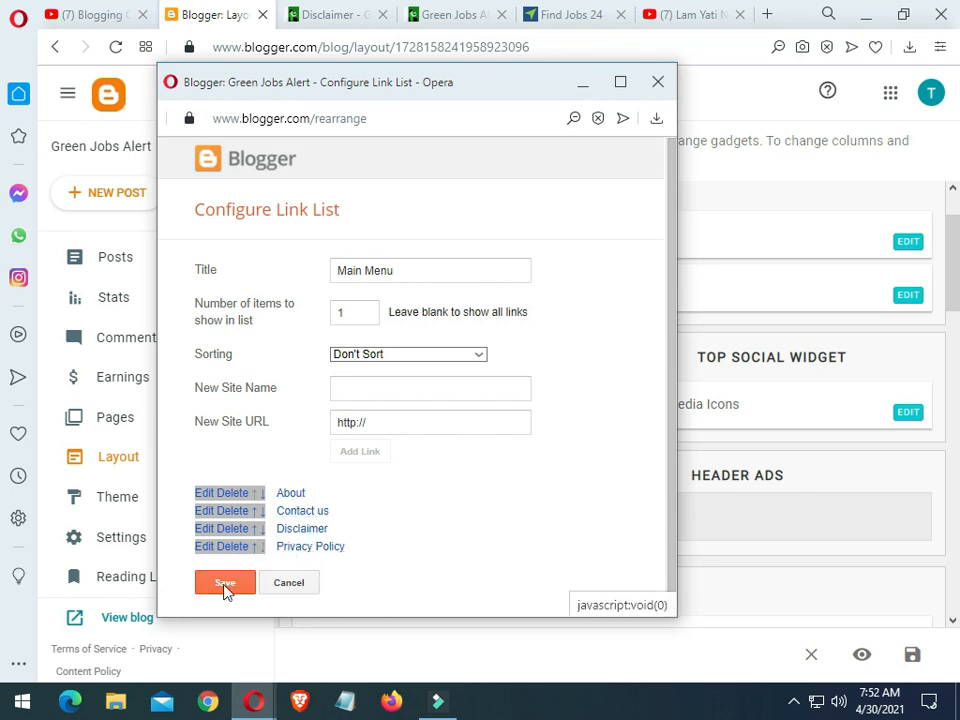
left_click(225, 590)
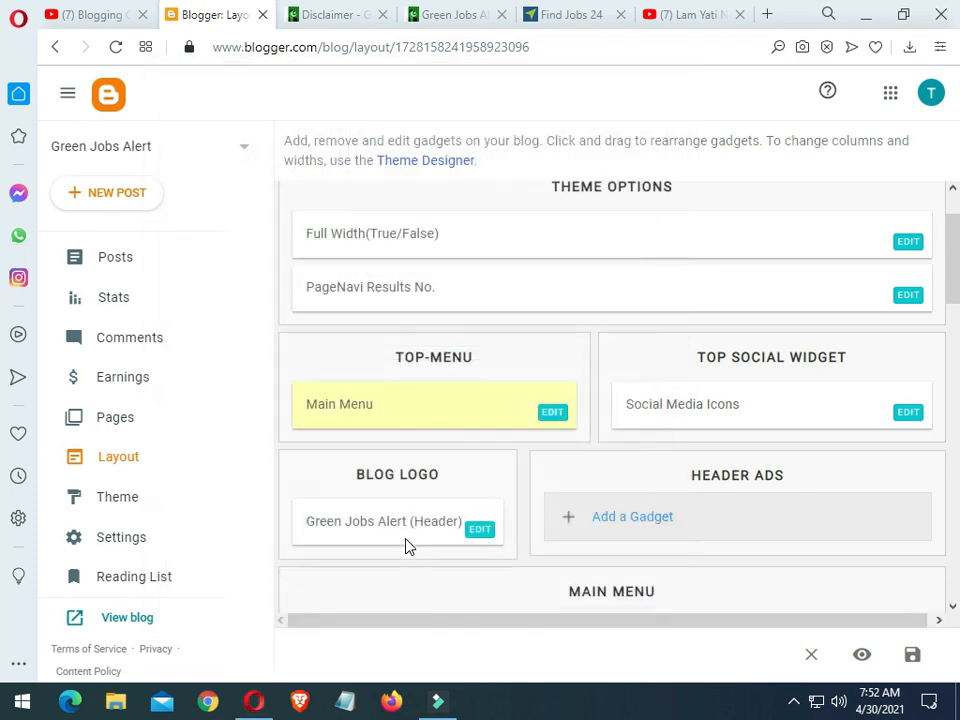
left_click(910, 651)
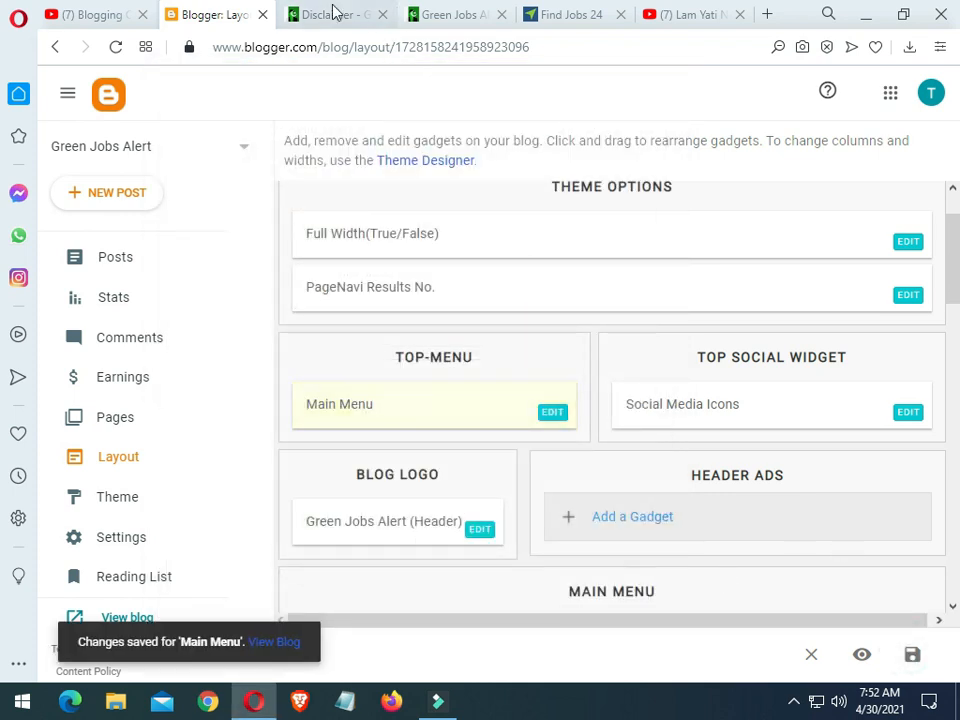
Step: Close the published Disclaimer page and reload the blog's homepage to check the links in its menus
left_click(382, 15)
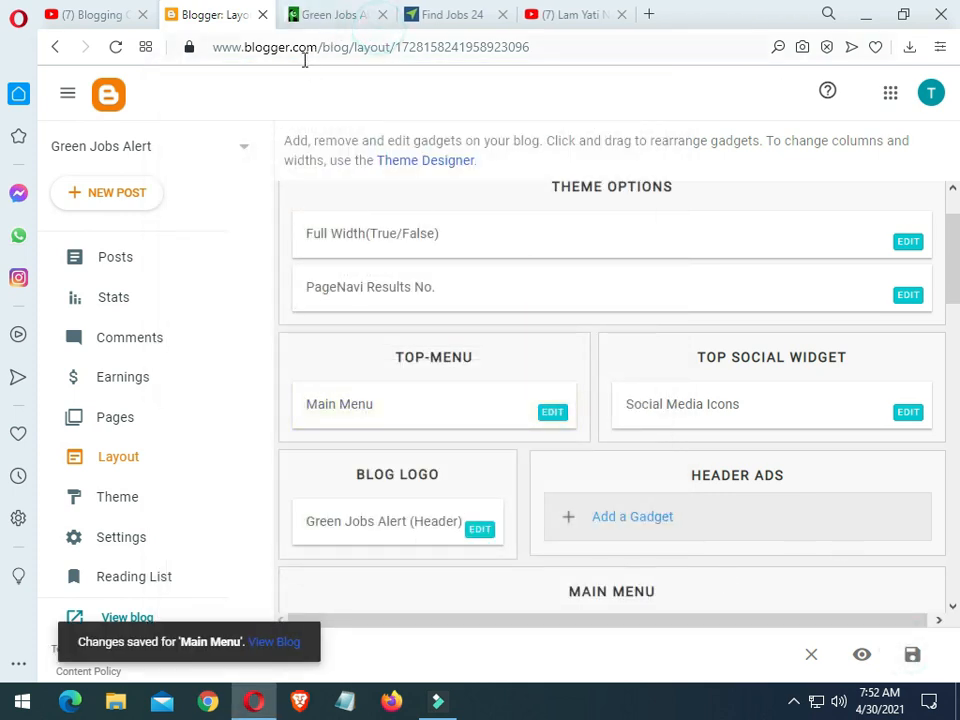
left_click(350, 15)
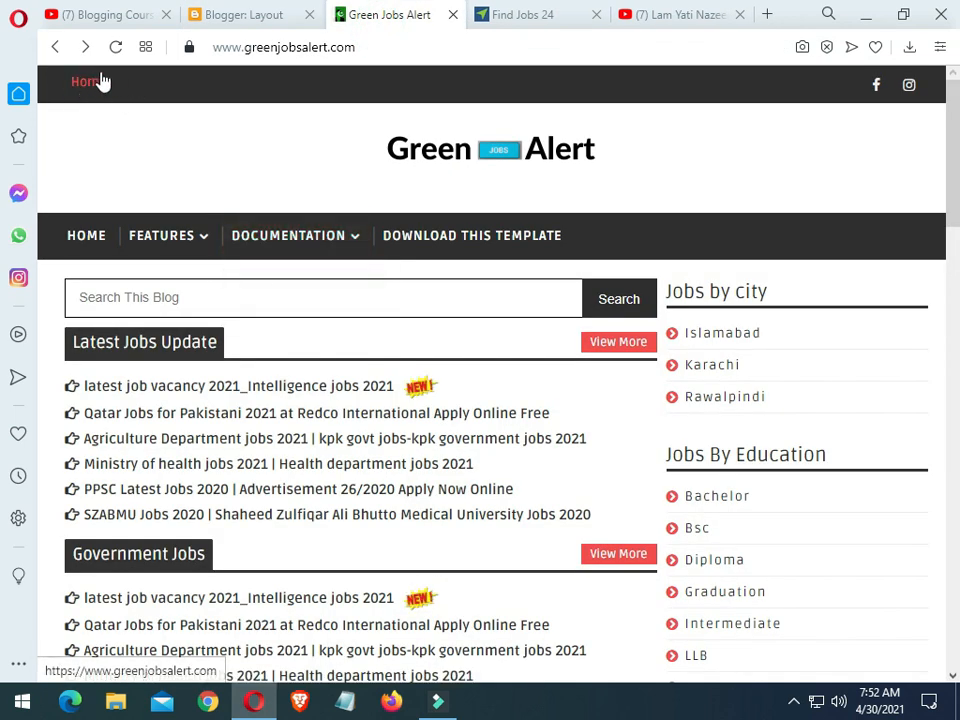
left_click(116, 47)
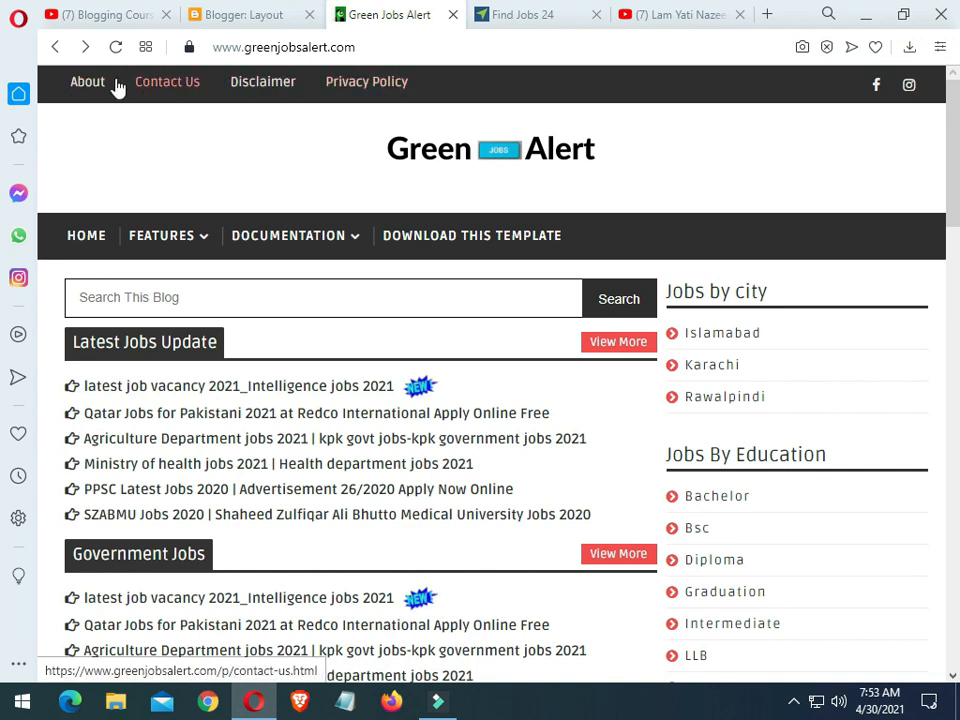
left_click(467, 80)
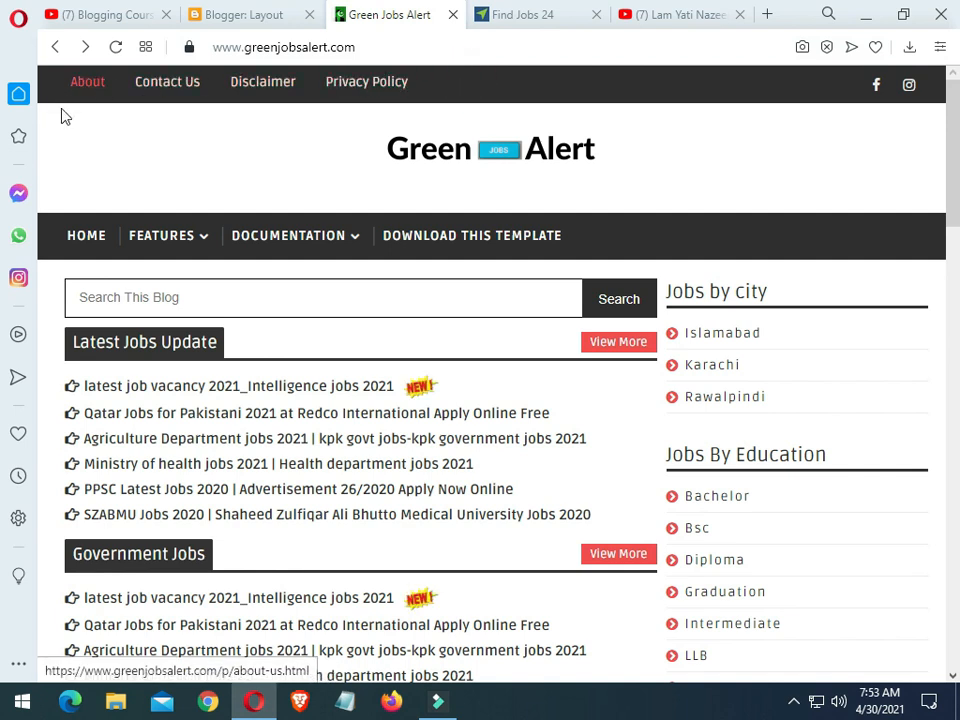
left_click(491, 90)
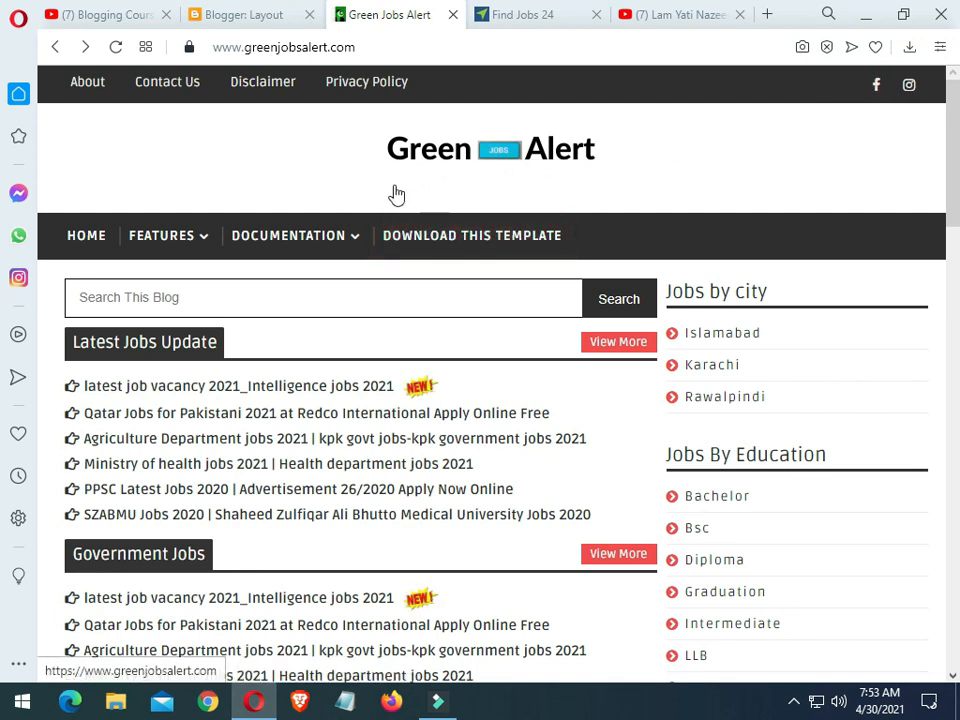
mouse_move(208, 243)
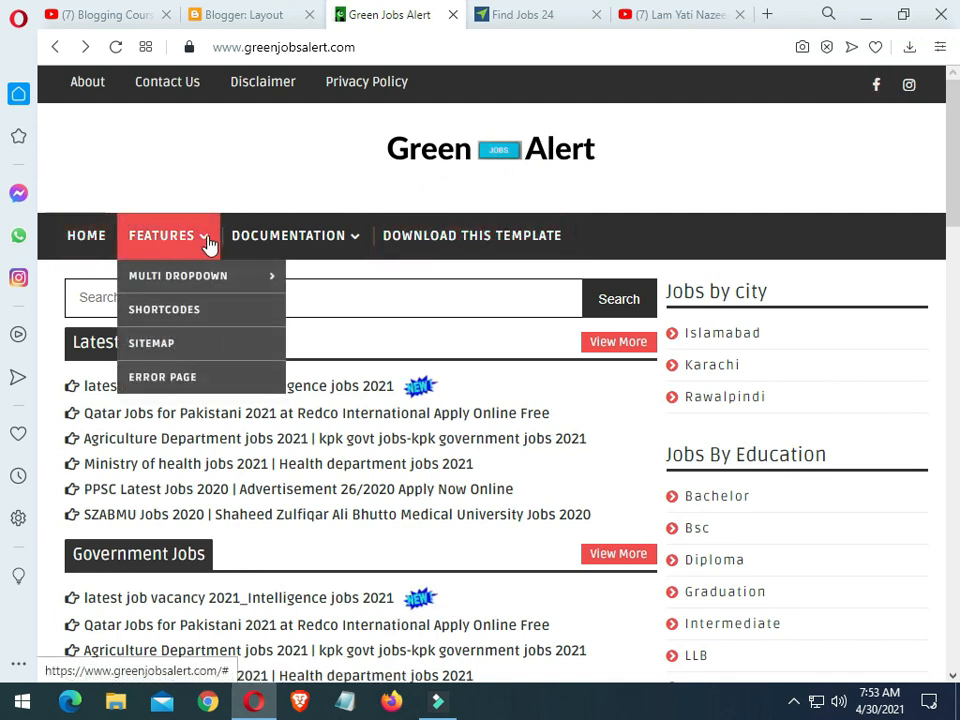
Step: Open the Menu link list from the layout's Main Menu section and open its Features link for editing
mouse_move(292, 242)
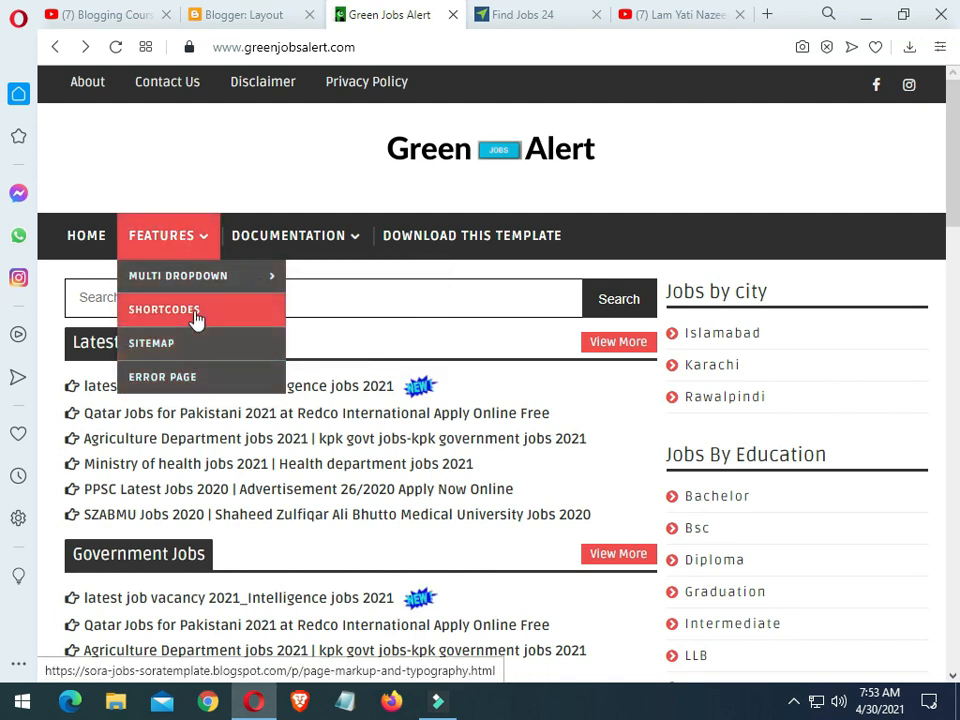
mouse_move(204, 280)
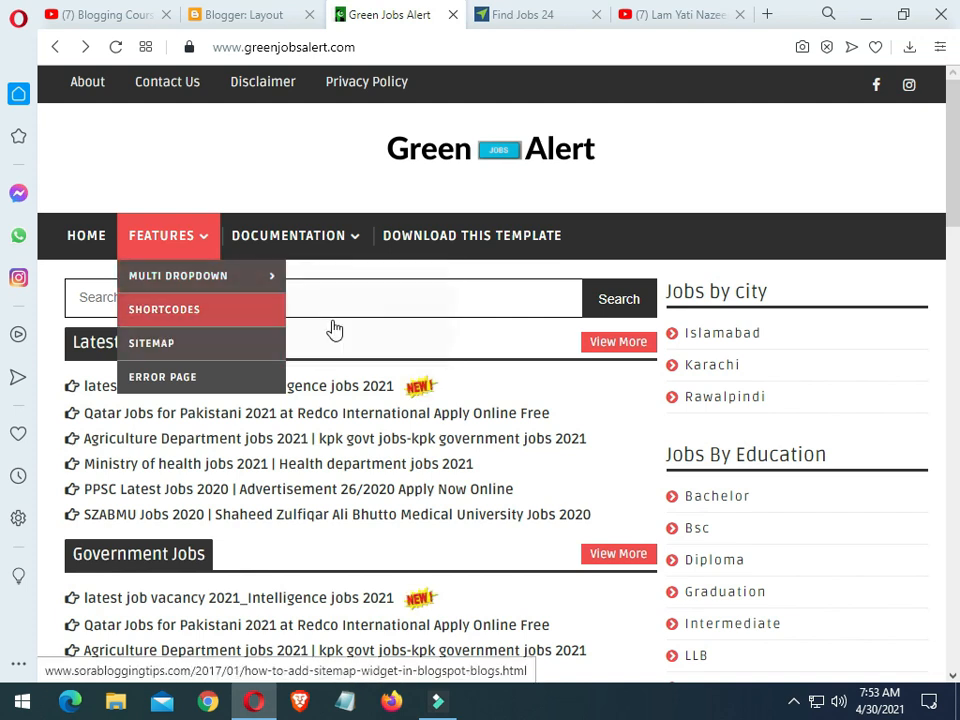
left_click(644, 231)
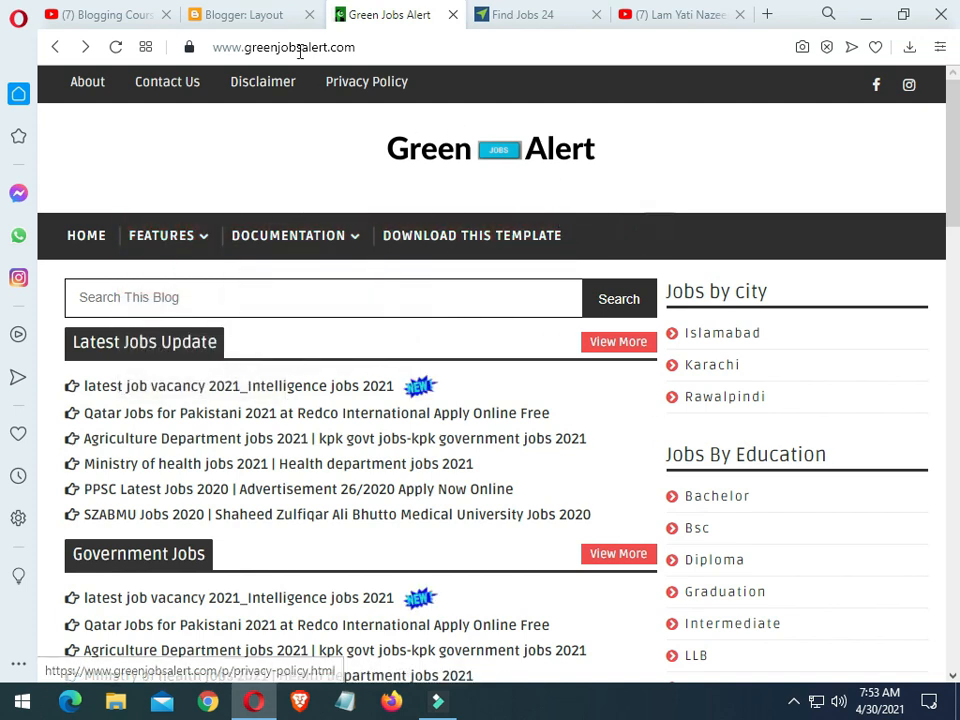
left_click(255, 10)
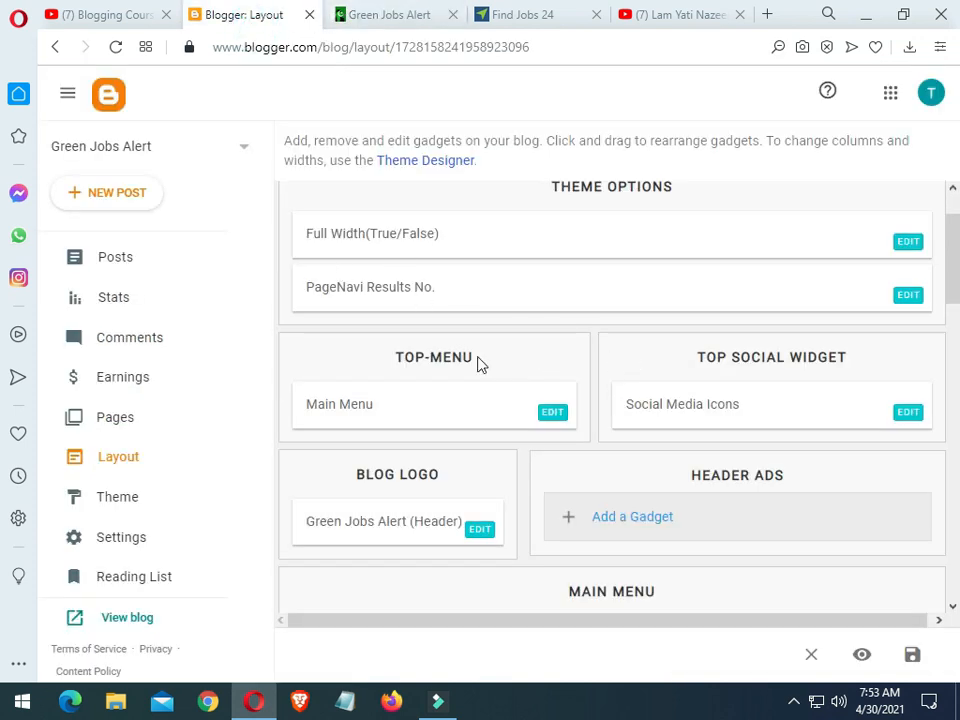
scroll(596, 392, "down", 2)
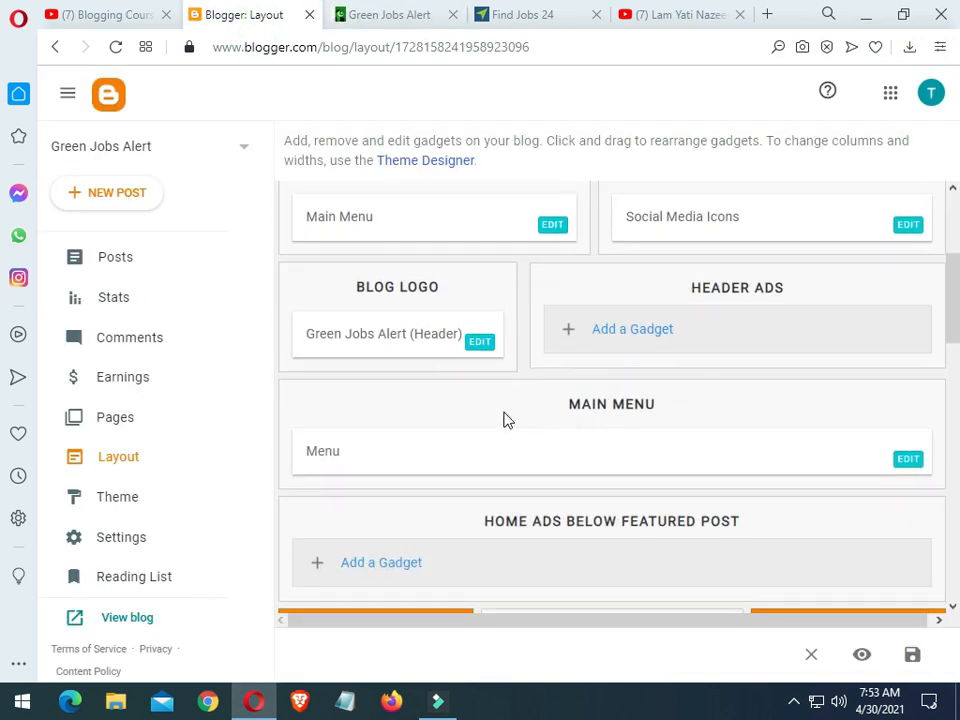
left_click(915, 462)
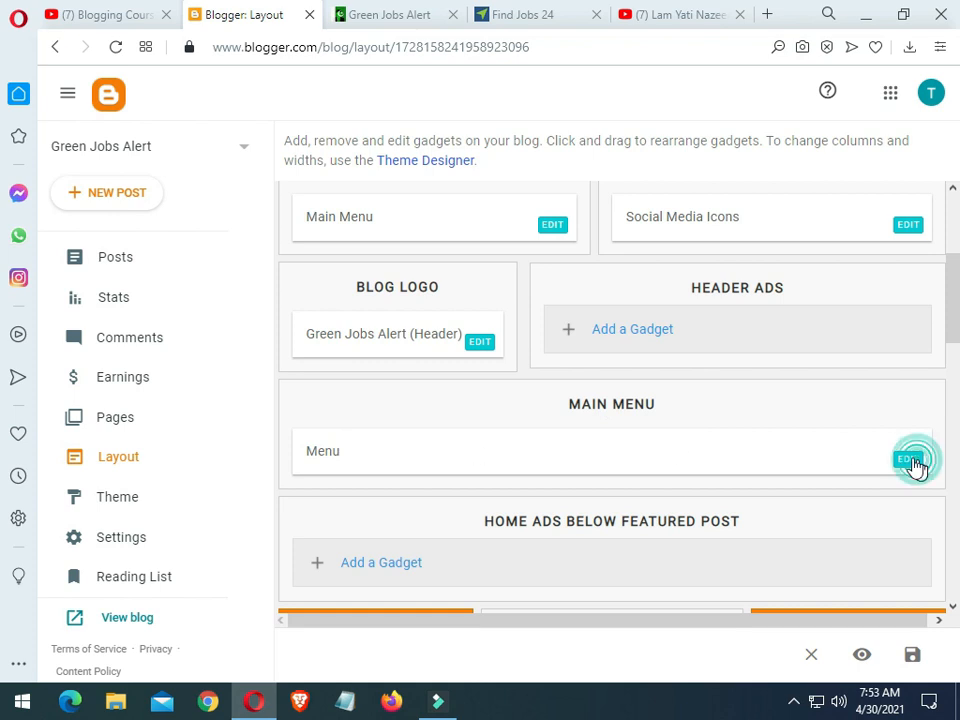
left_click_drag(400, 52, 447, 83)
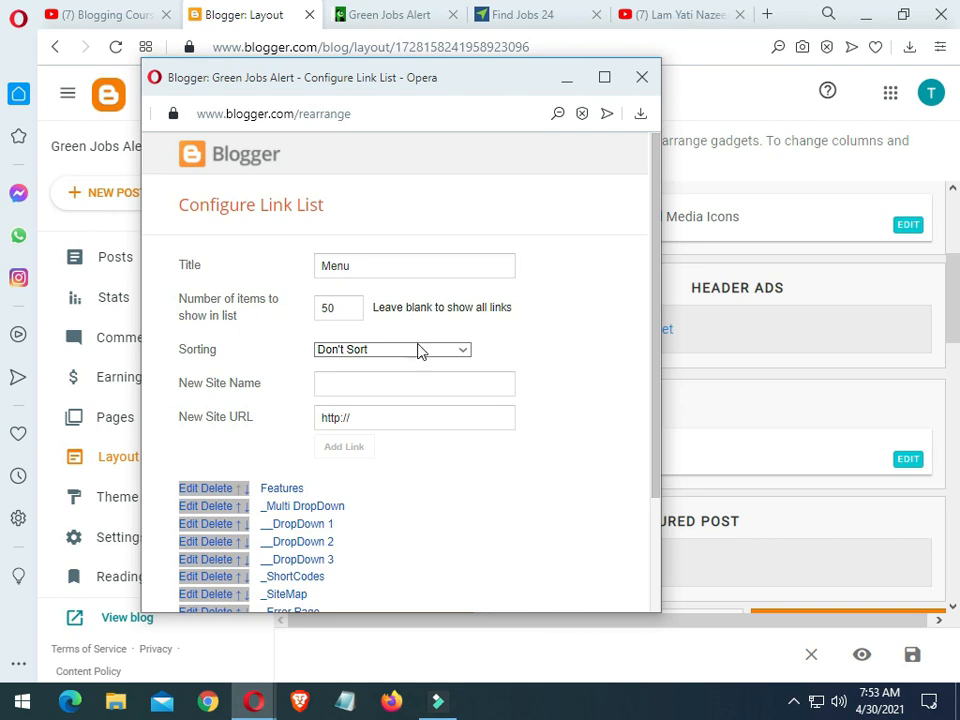
scroll(396, 437, "down", 2)
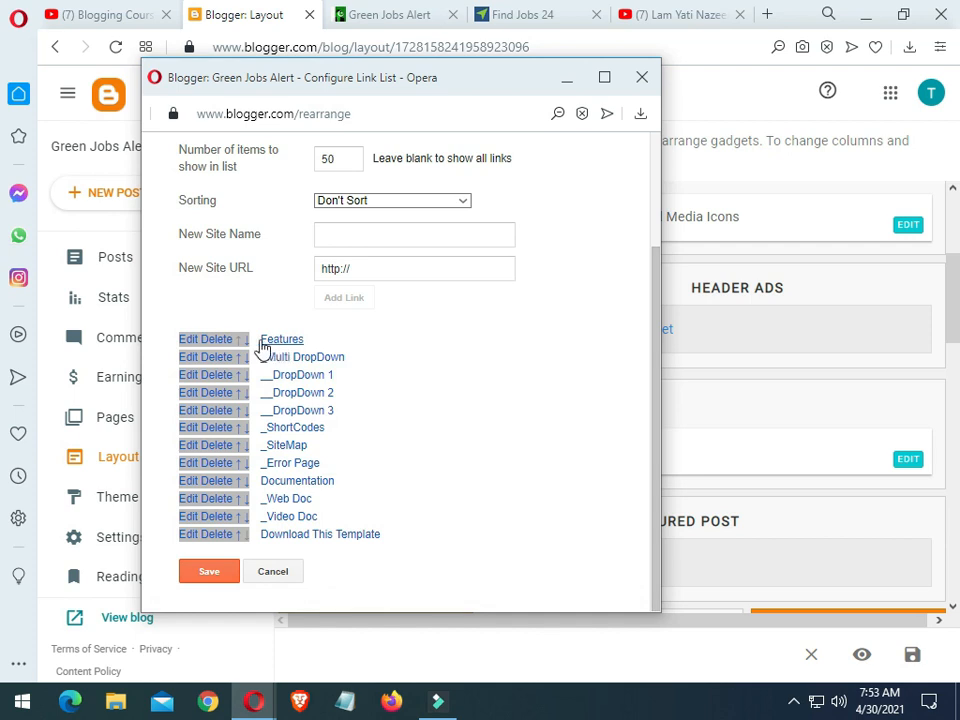
left_click(190, 340)
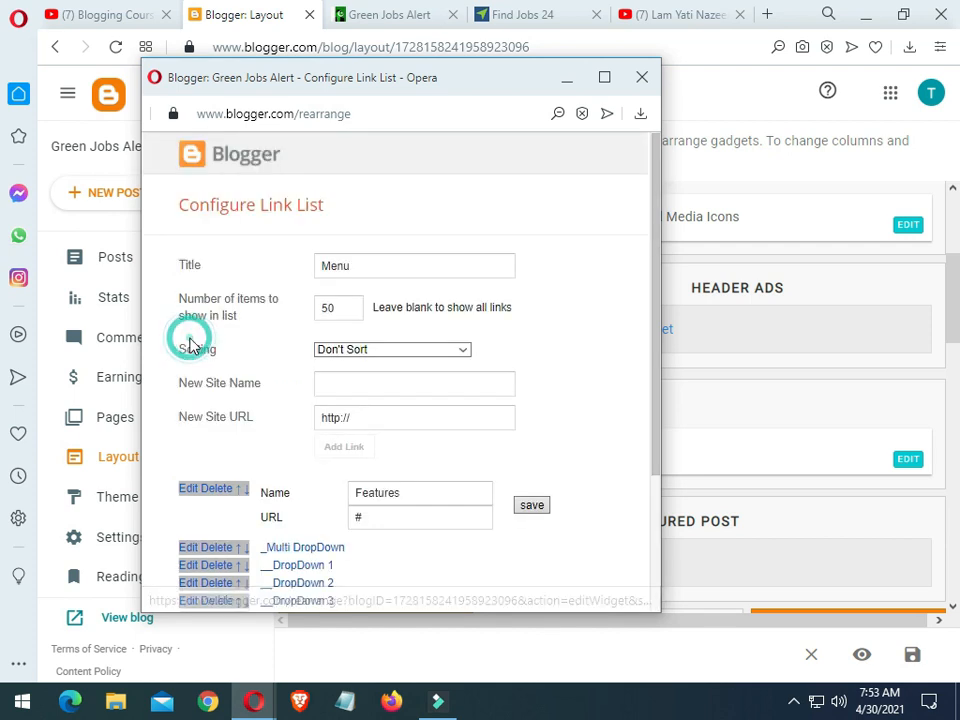
left_click(407, 493)
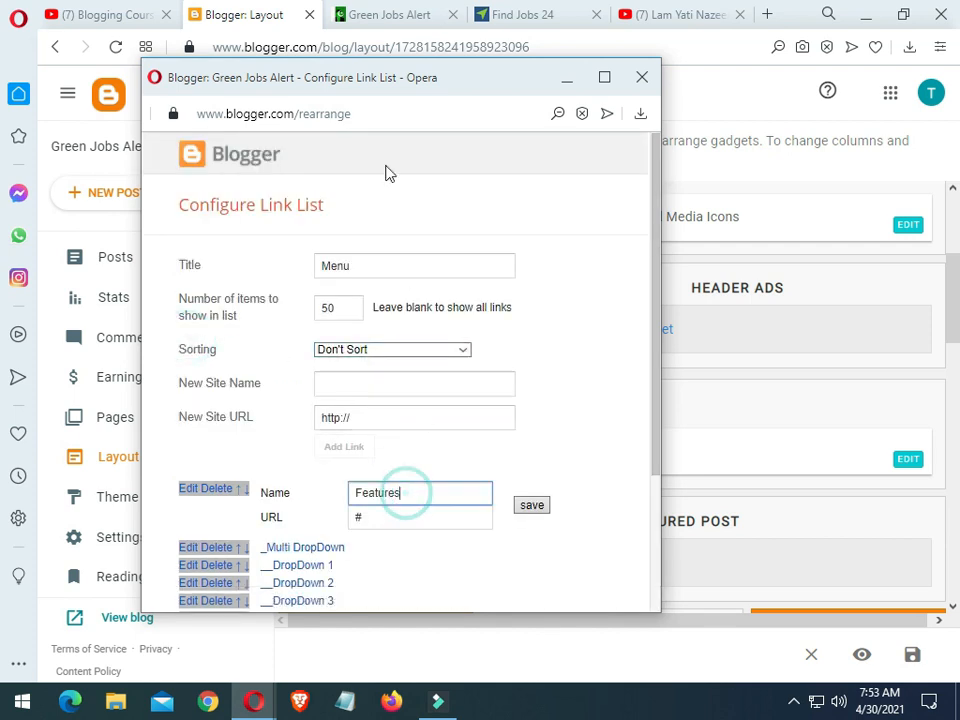
Step: Open the Government Jobs label page on the live blog and copy the label name "Government Jobs"
left_click(360, 14)
scroll(585, 378, "down", 3)
scroll(585, 378, "down", 3)
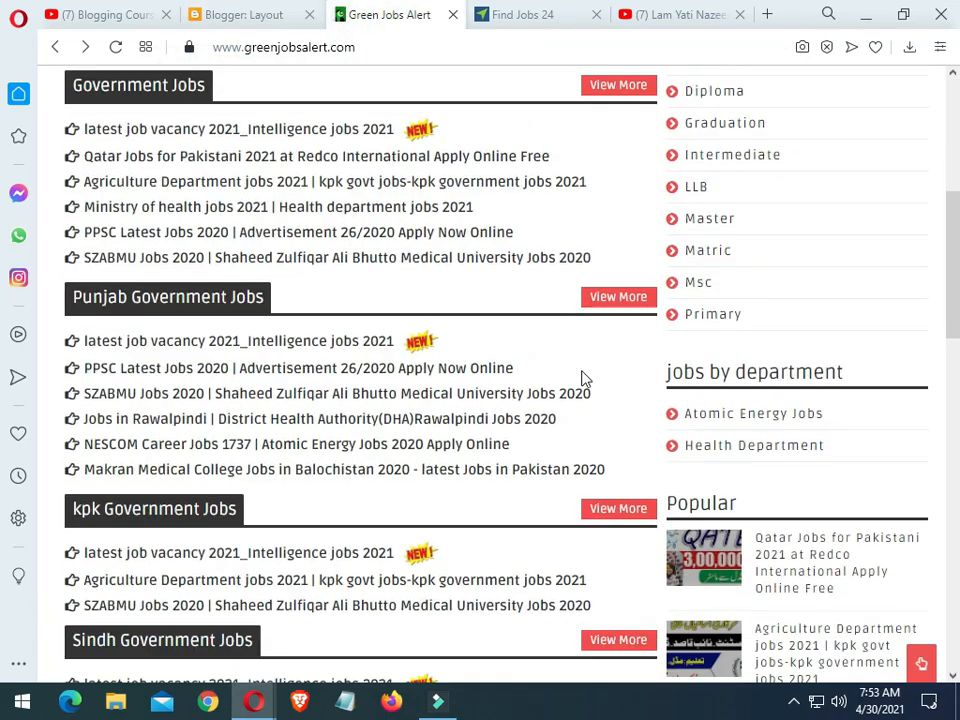
scroll(584, 379, "up", 5)
scroll(584, 381, "up", 1)
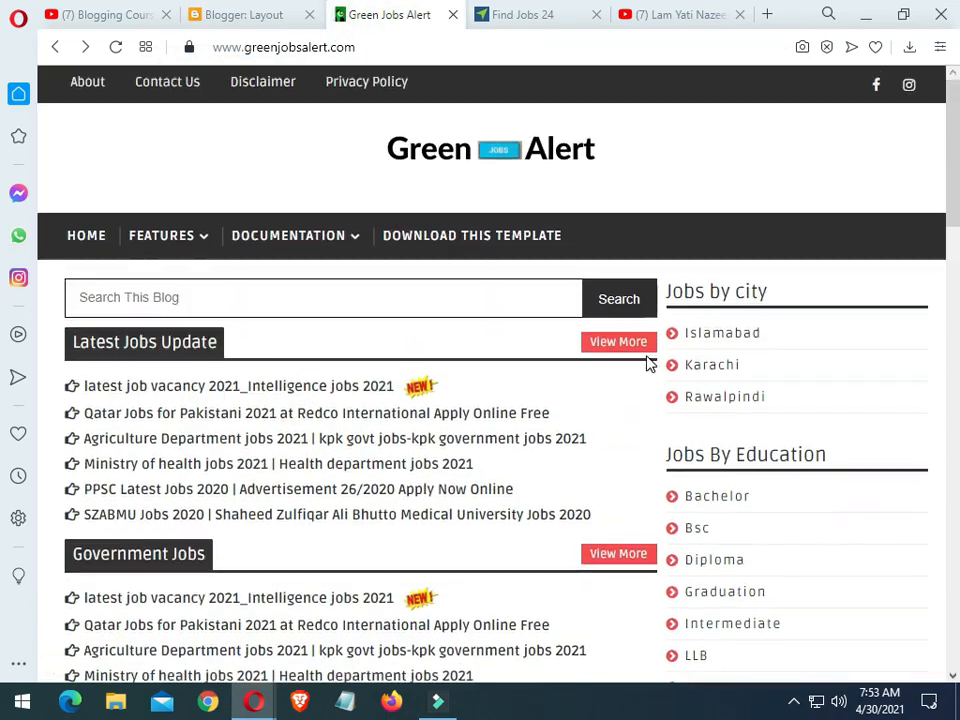
scroll(647, 363, "down", 5)
scroll(645, 364, "up", 3)
left_click(642, 363)
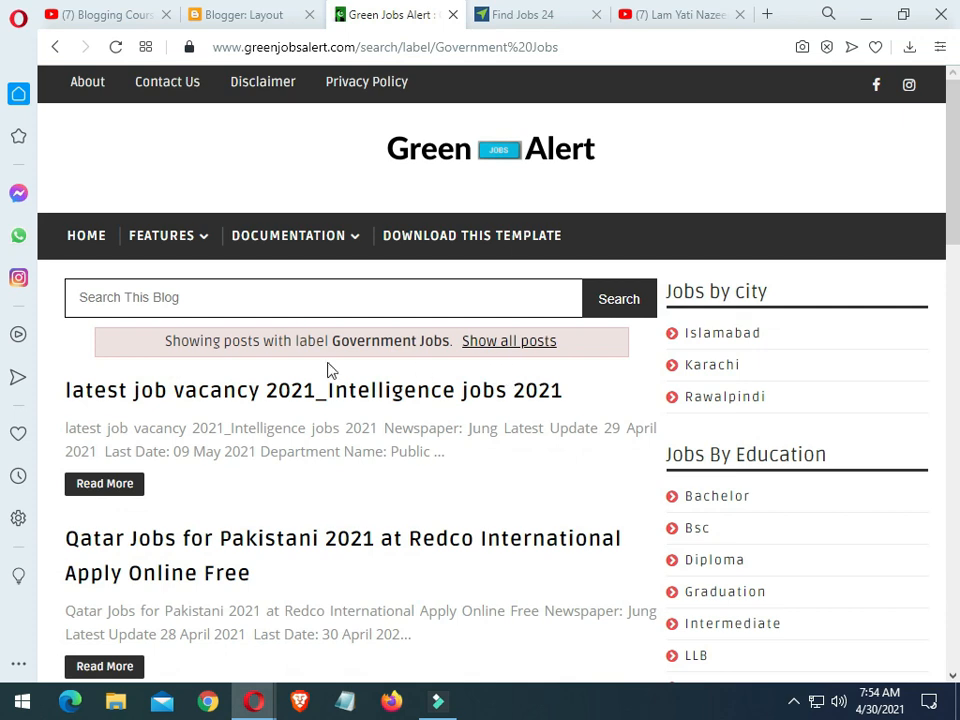
left_click_drag(333, 341, 451, 348)
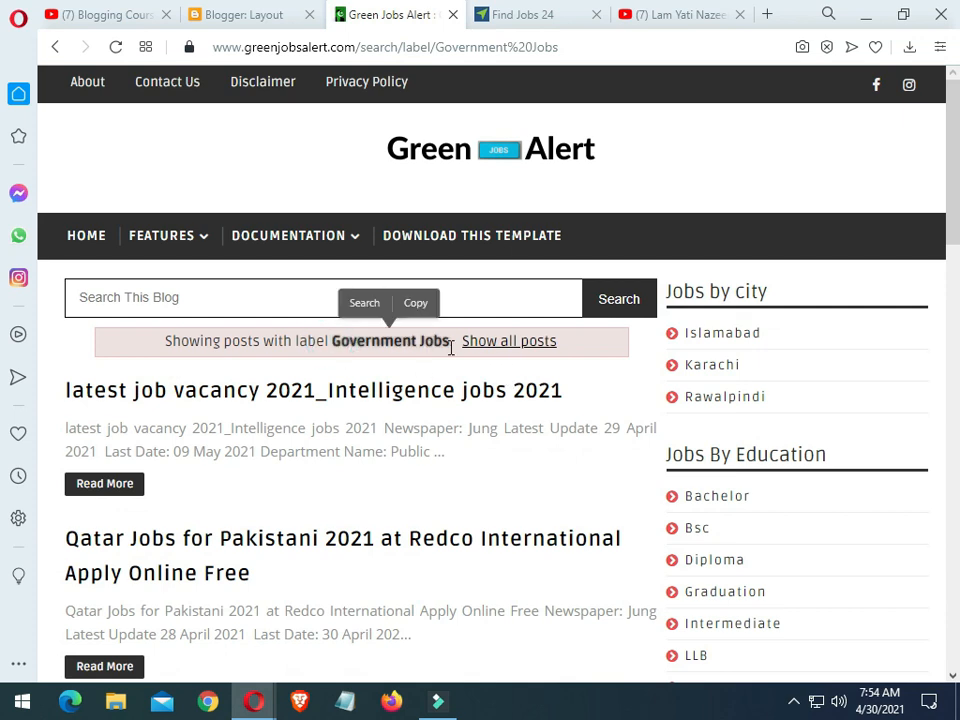
left_click(415, 303)
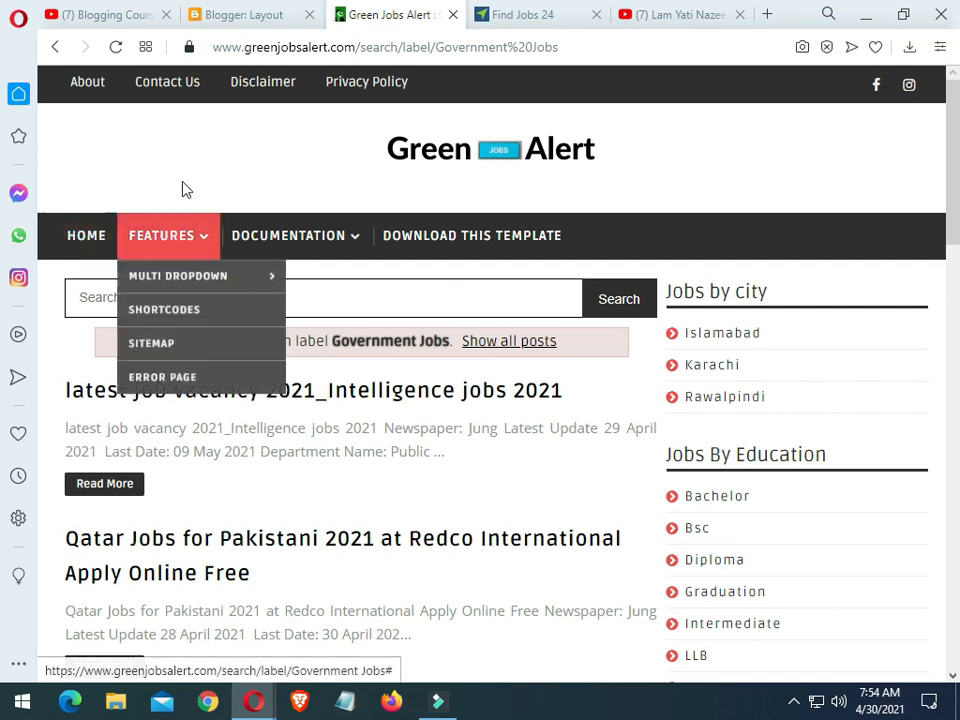
Step: Return to the Configure Link List window and rename the Features link as Government Jobs
left_click(246, 12)
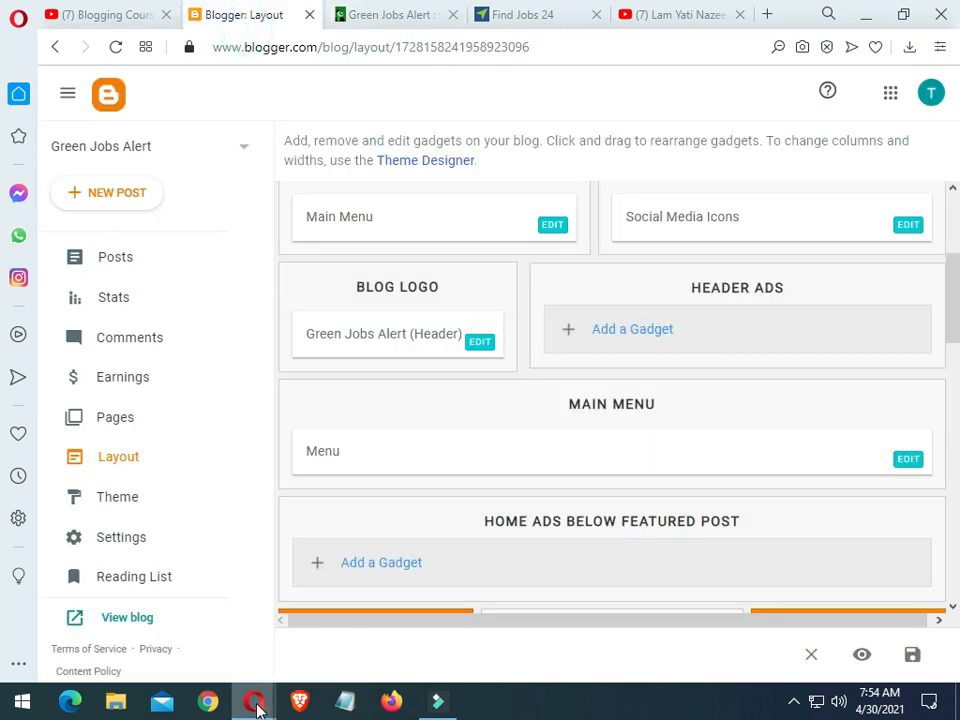
mouse_move(253, 700)
left_click(368, 588)
double_click(420, 493)
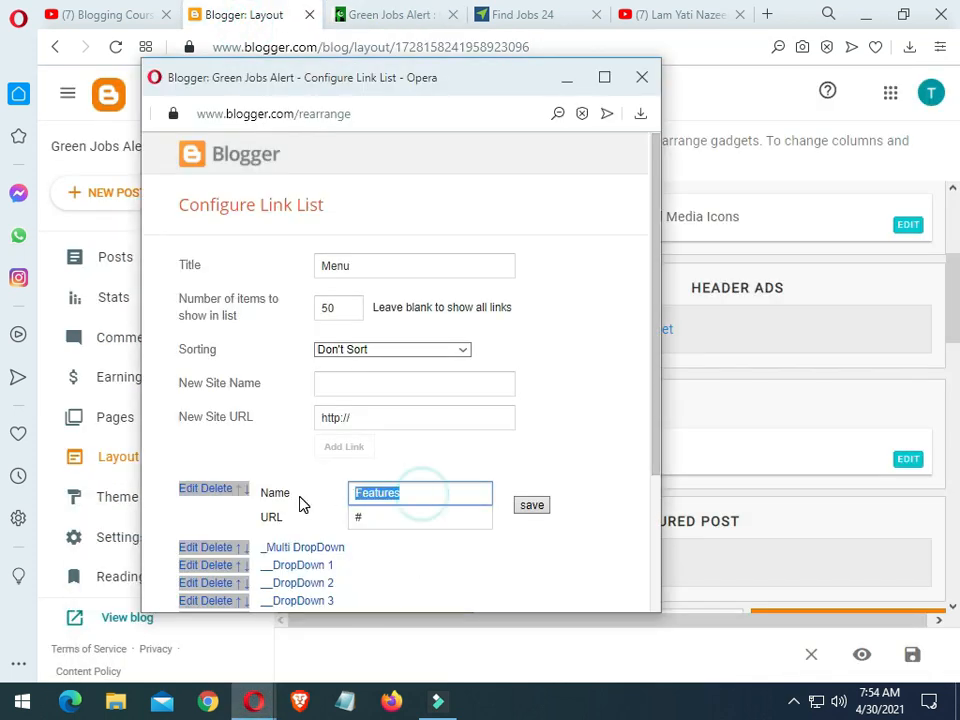
key("ctrl+v")
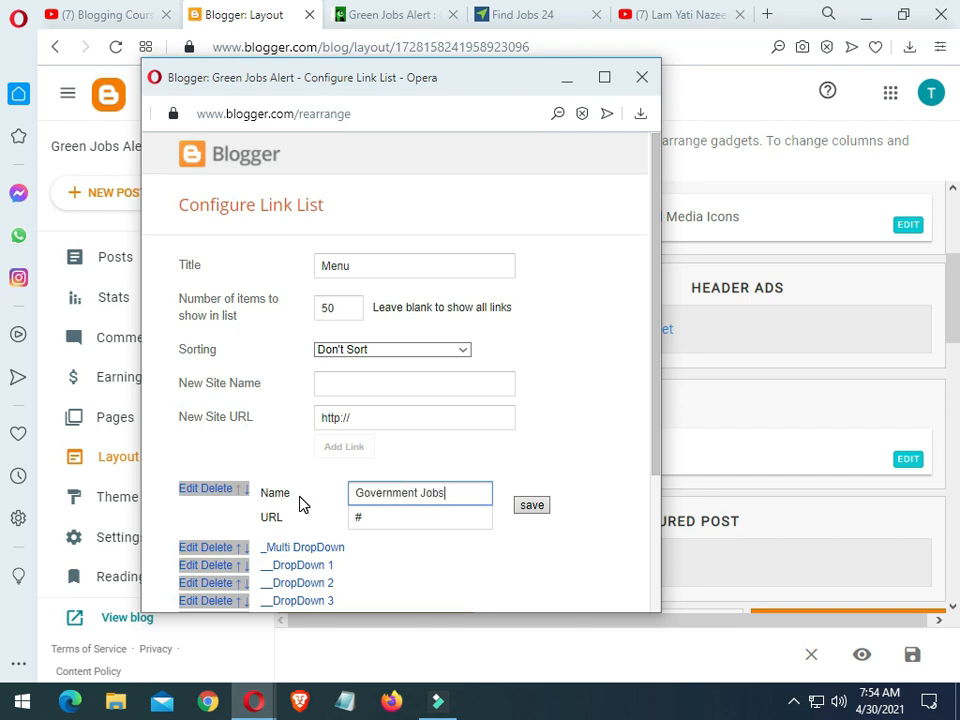
left_click(398, 519)
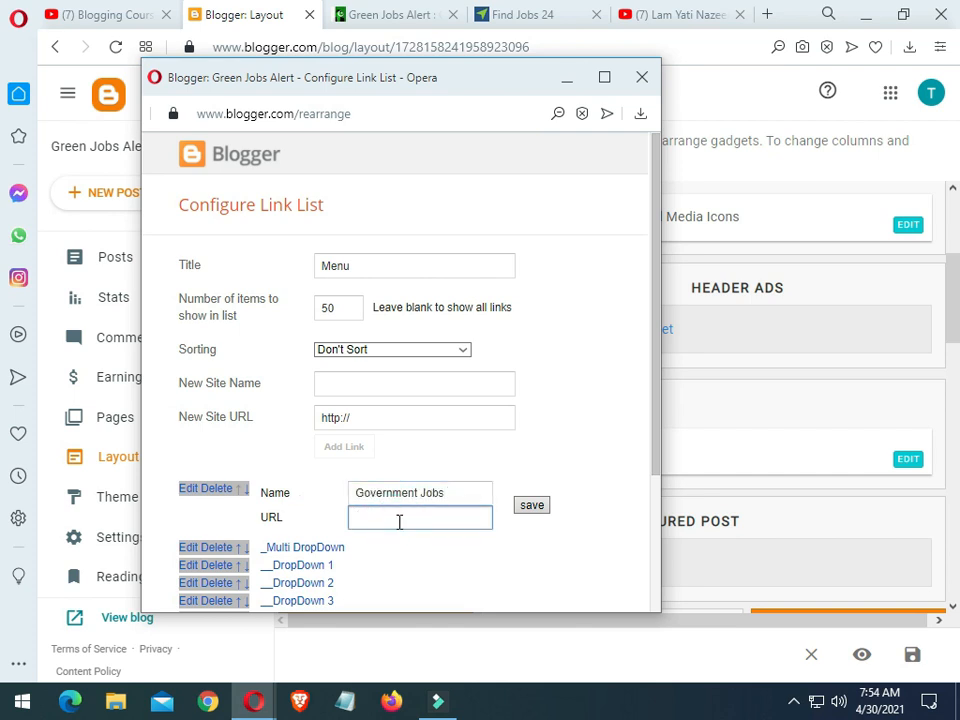
left_click(425, 14)
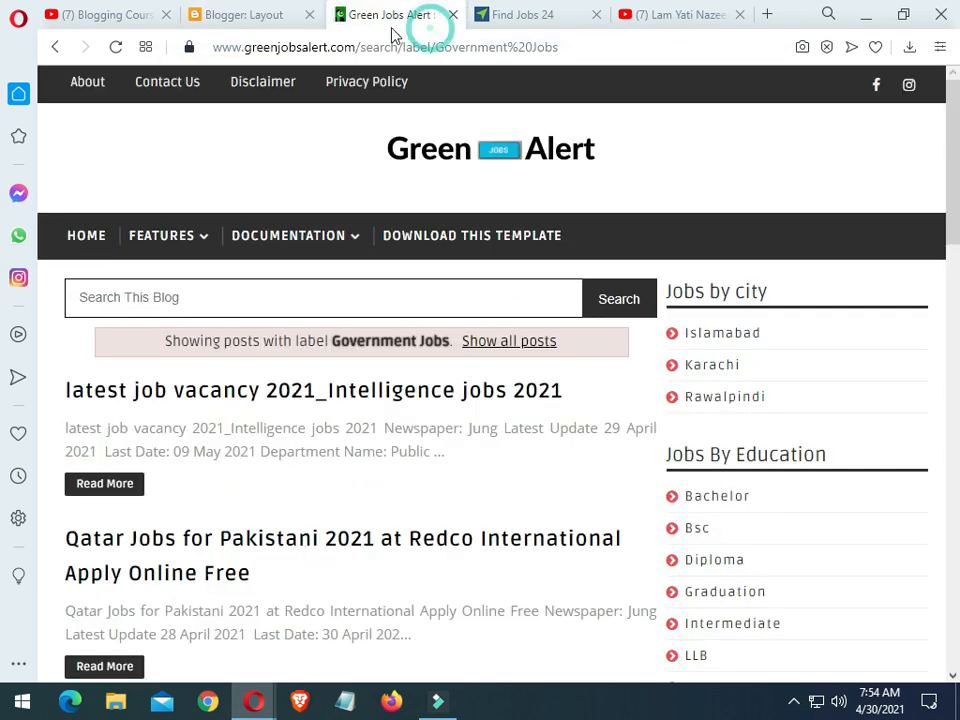
left_click(238, 12)
left_click(375, 10)
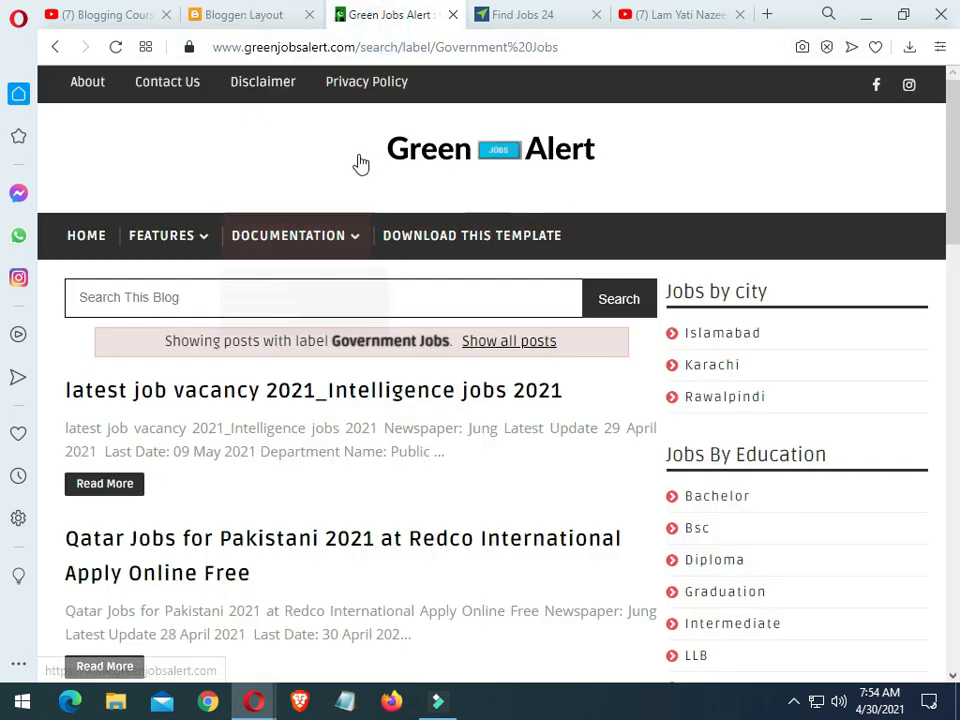
left_click(388, 48)
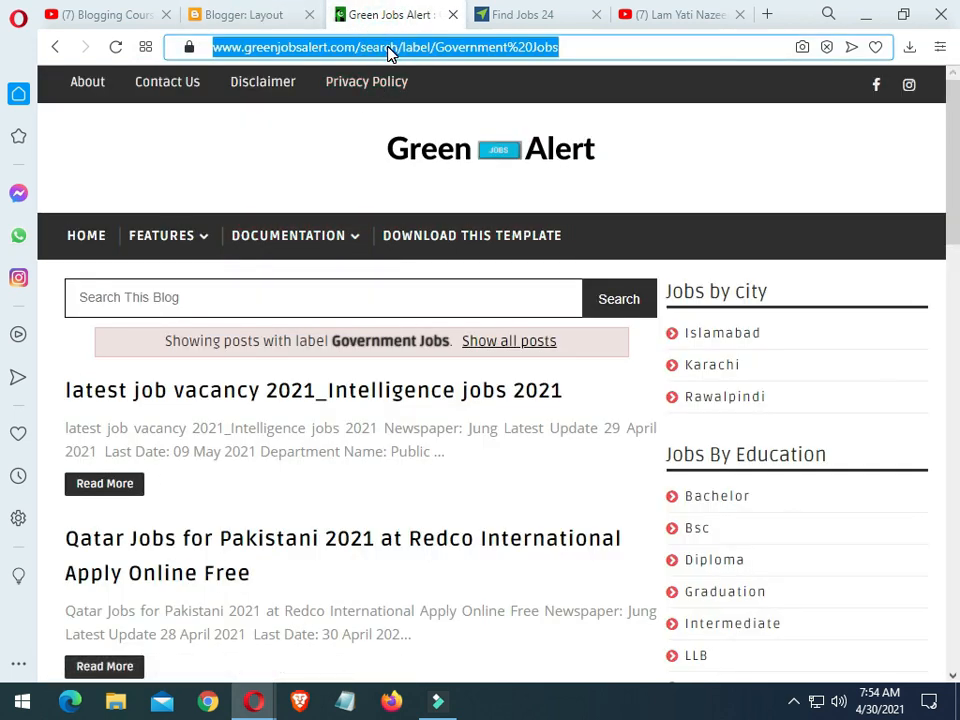
left_click(245, 14)
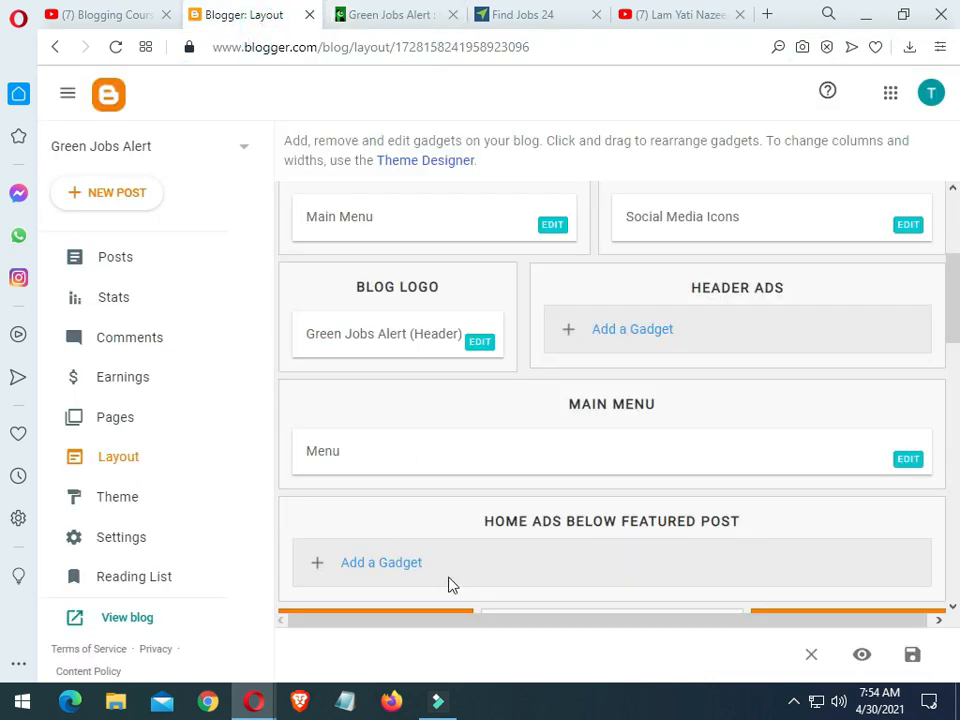
mouse_move(254, 701)
left_click(338, 656)
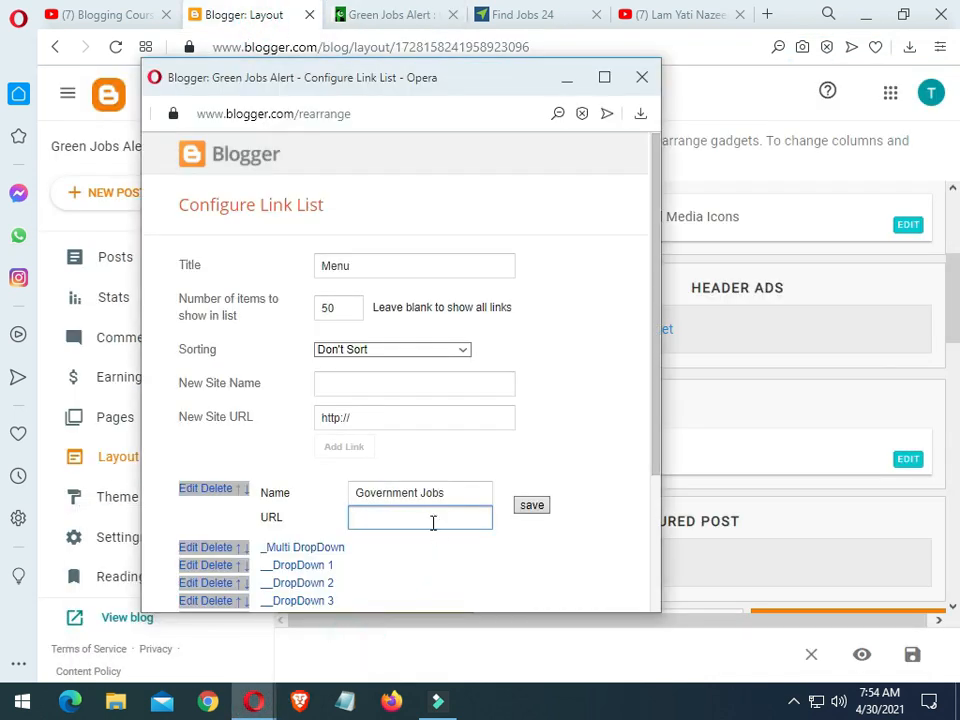
key("ctrl+v")
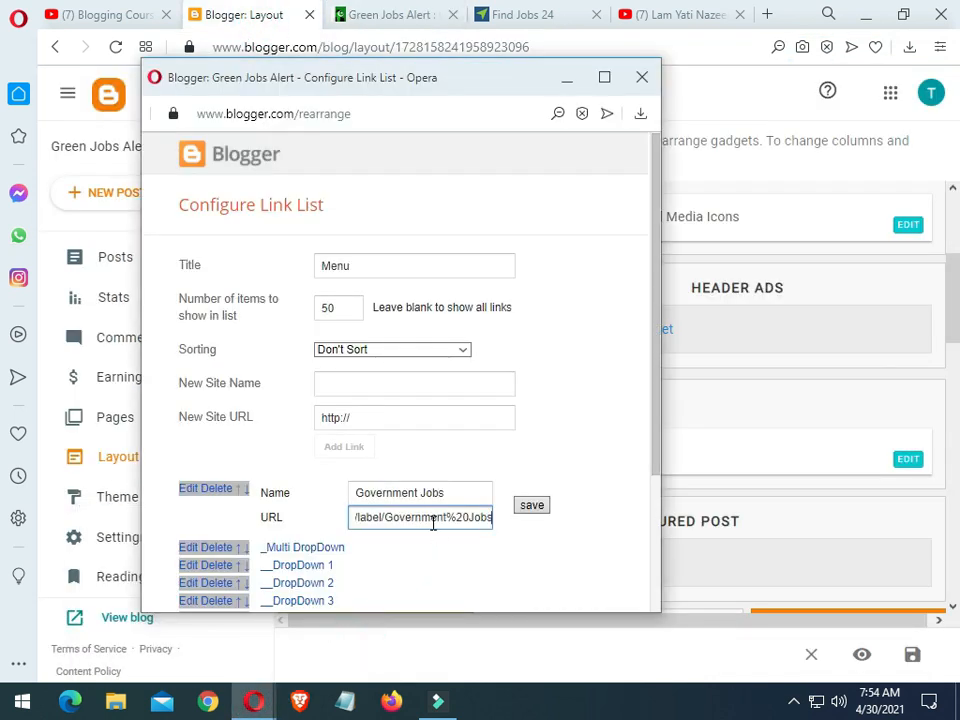
left_click(532, 508)
Step: Delete the __DropDown 1, __DropDown 2 and __DropDown 3 links from the Menu link list
scroll(297, 414, "down", 2)
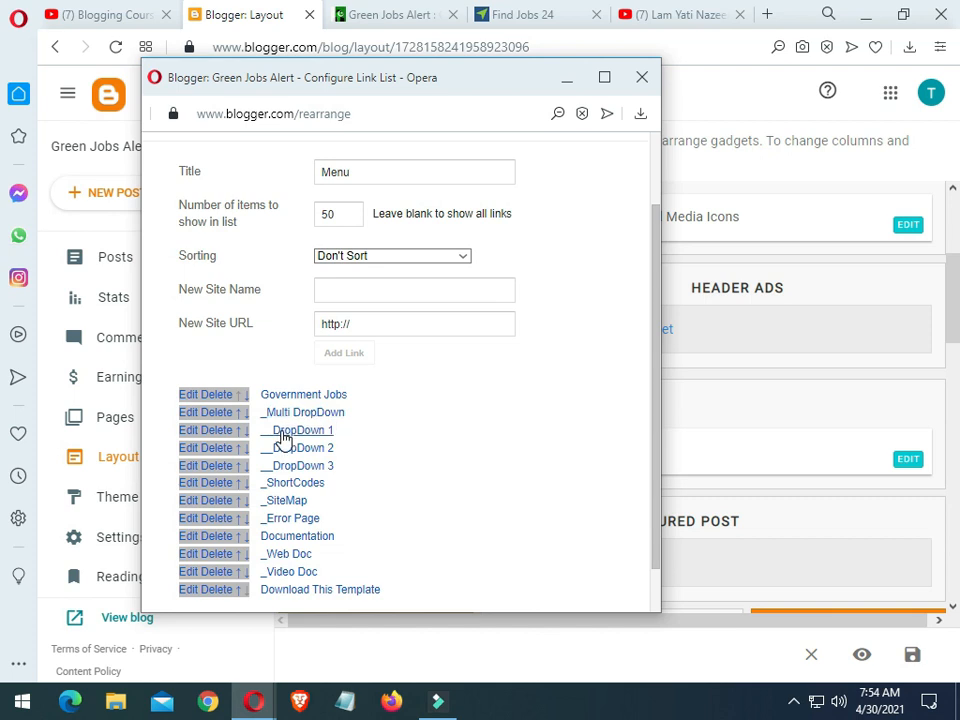
left_click(225, 431)
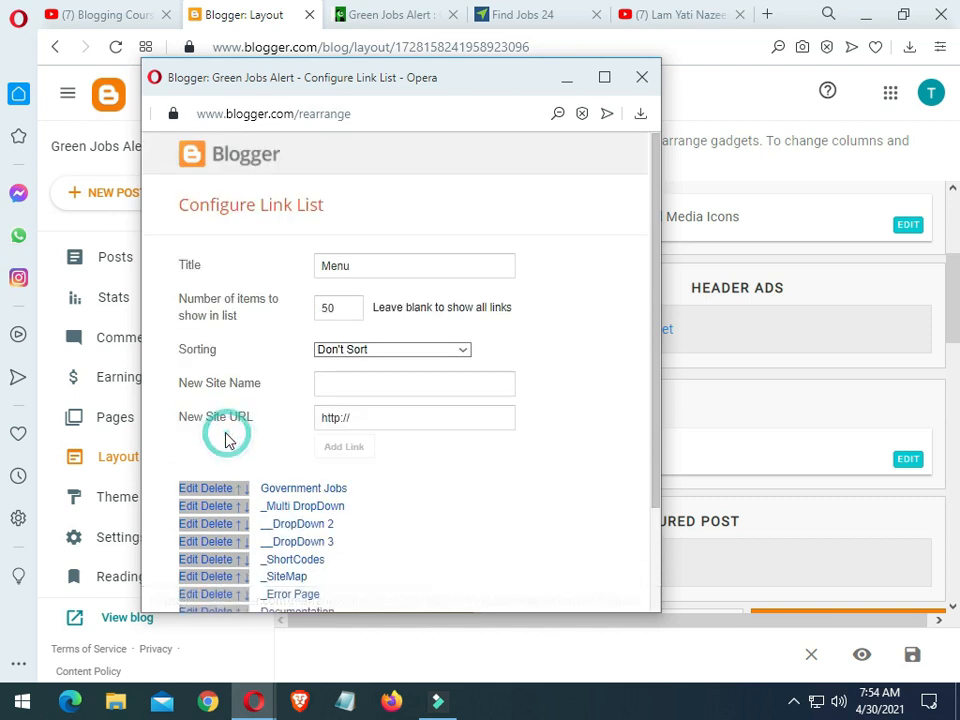
scroll(255, 437, "down", 3)
left_click(222, 393)
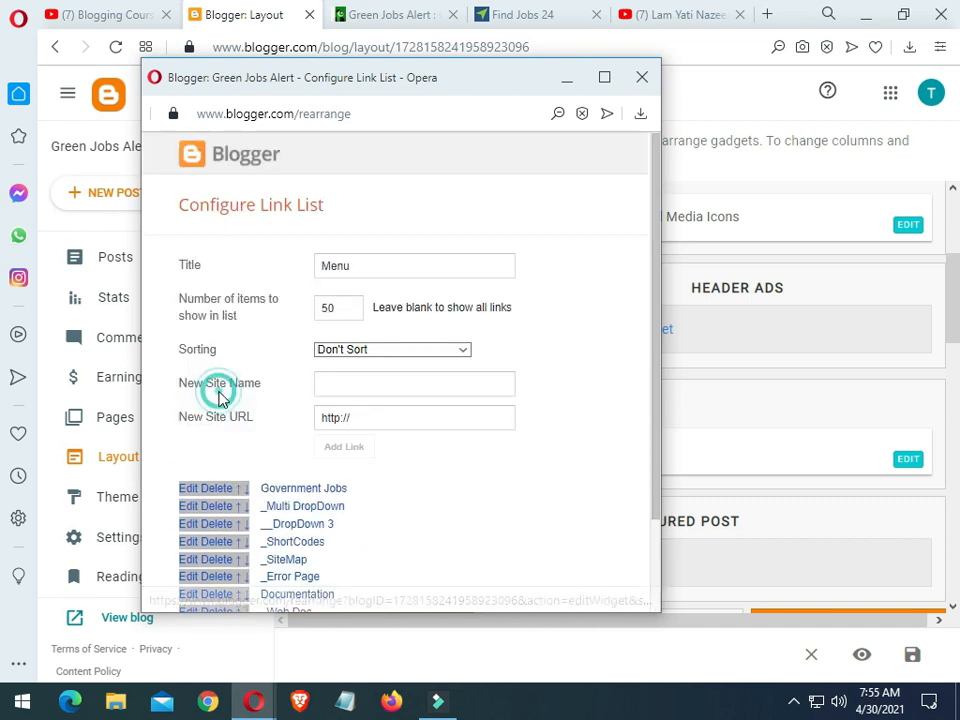
scroll(364, 504, "down", 3)
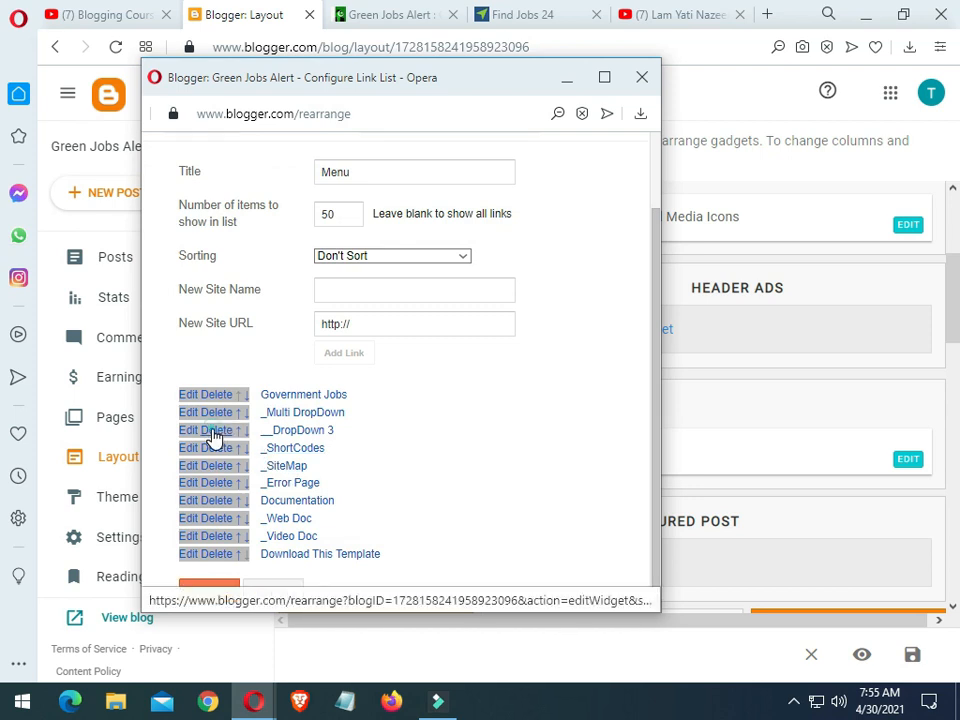
left_click(218, 431)
scroll(400, 510, "down", 3)
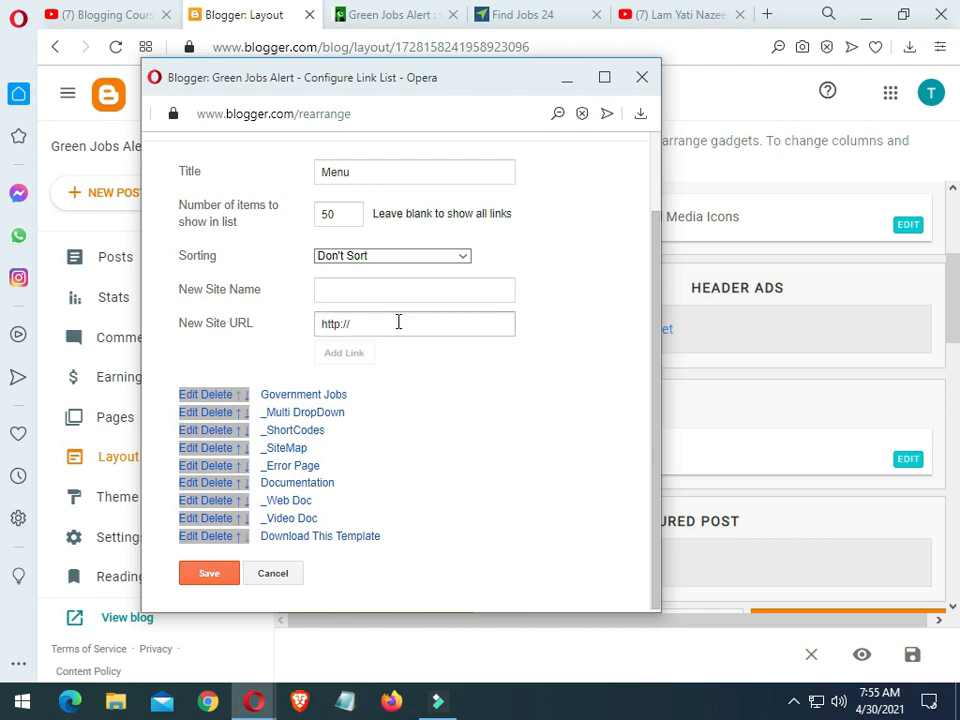
left_click(445, 258)
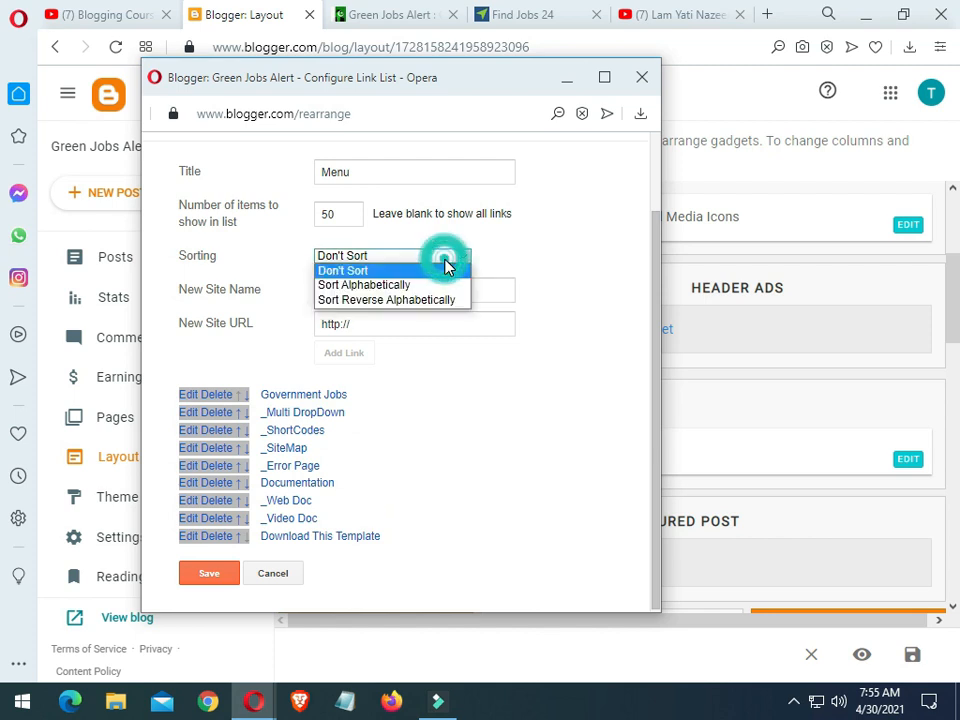
left_click(449, 415)
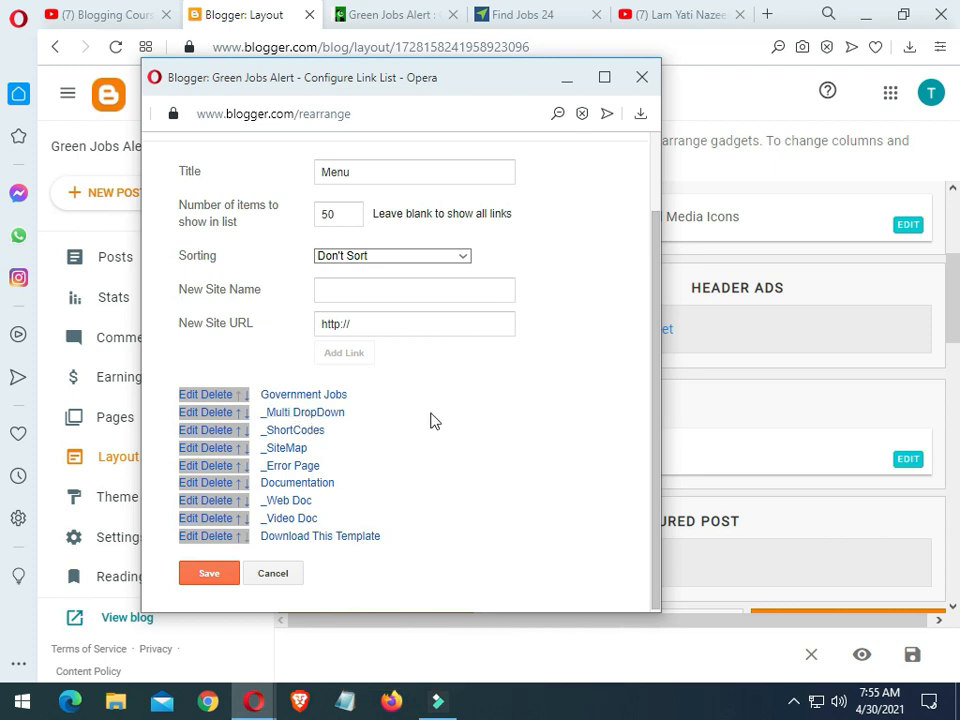
Step: Open the Punjab Government Jobs label page from the live blog's Tags list and copy the label name "Punjab Government Jobs"
left_click(418, 8)
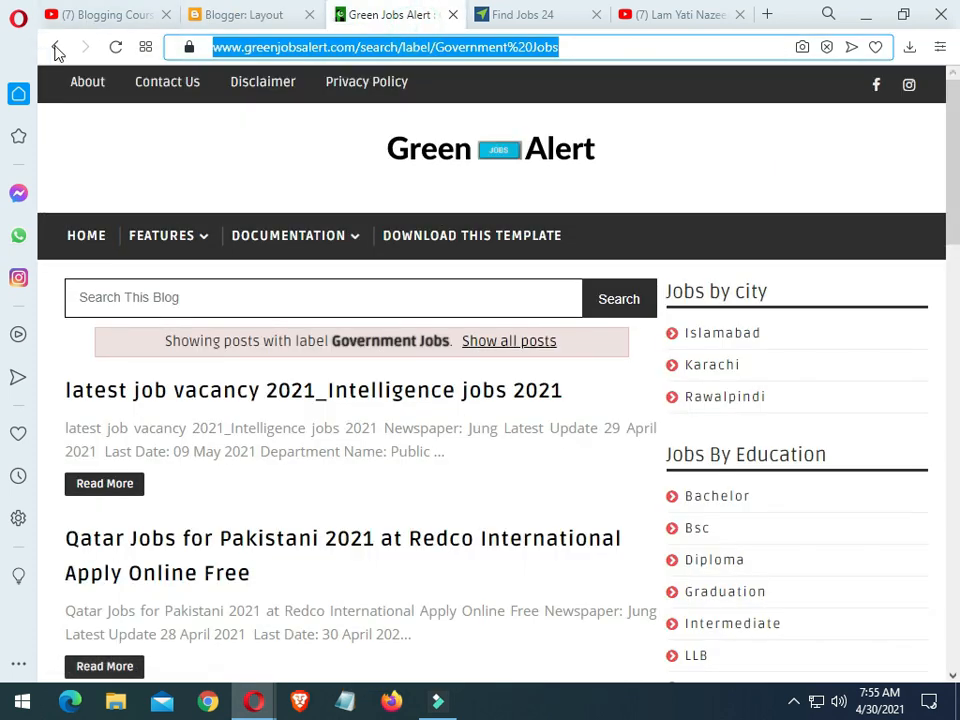
left_click(55, 47)
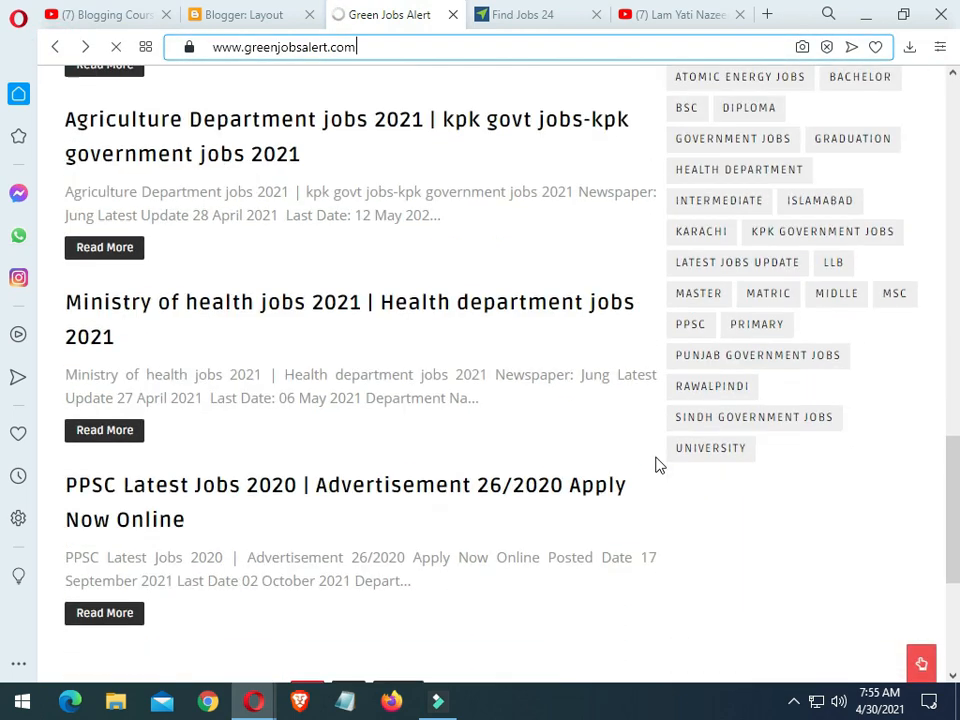
scroll(700, 480, "down", 1)
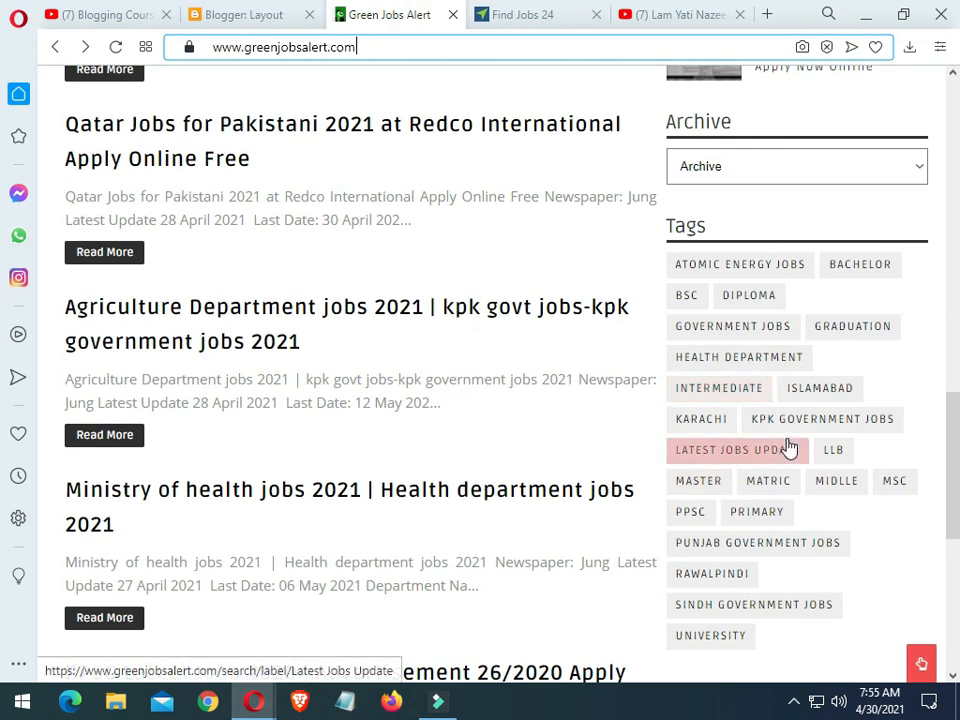
left_click(750, 545)
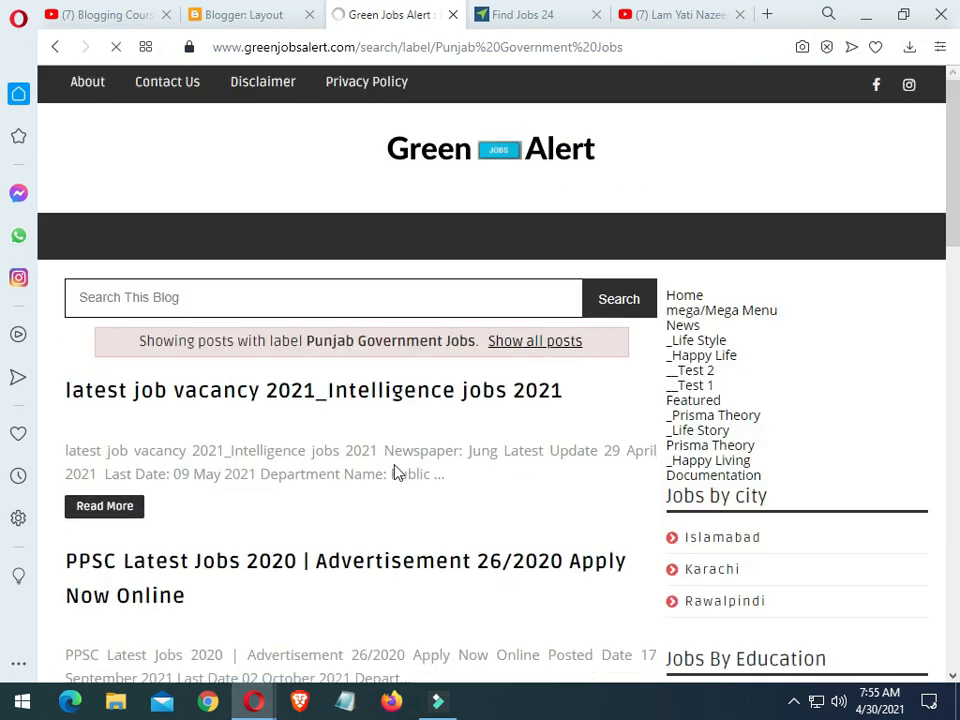
left_click(307, 341)
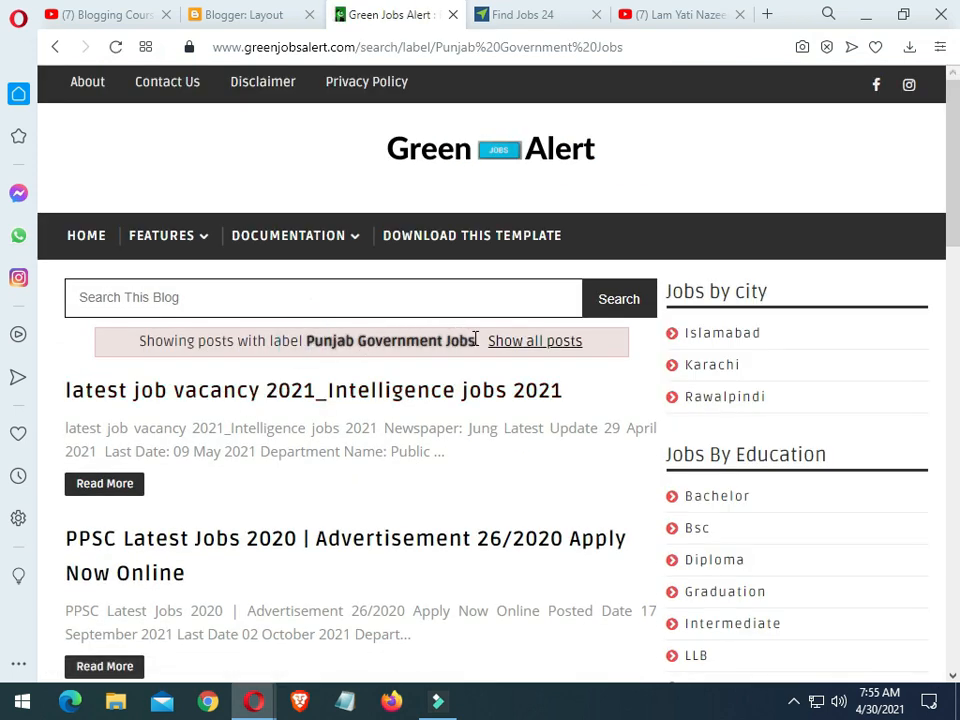
left_click(418, 303)
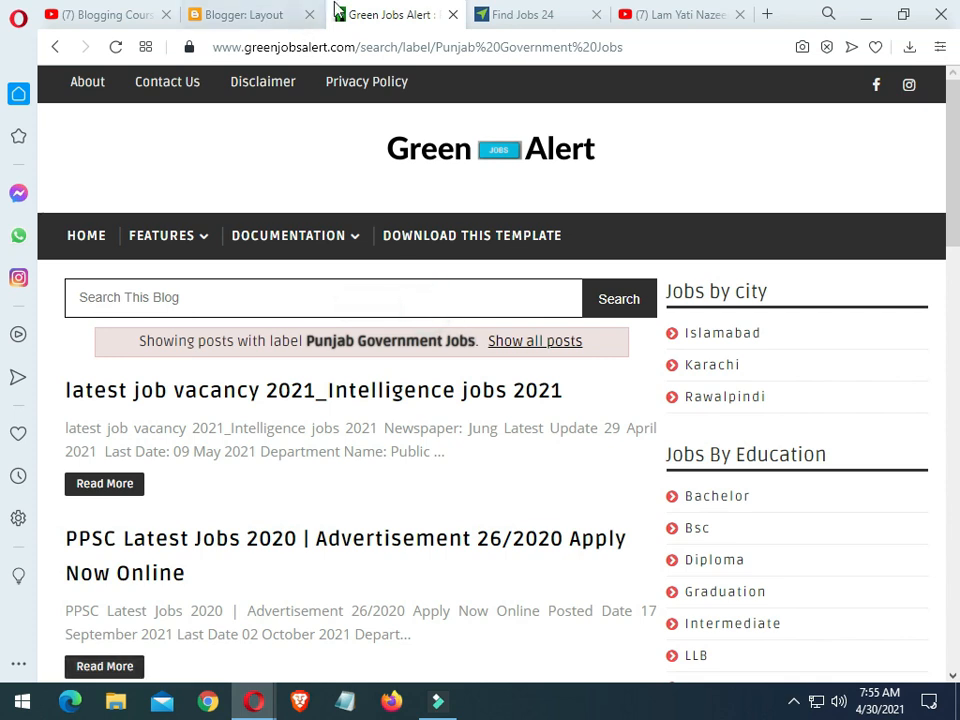
Step: Return to the Configure Link List window and enter "Punjab Government Jobs" as both the new site URL and the new site name
left_click(215, 12)
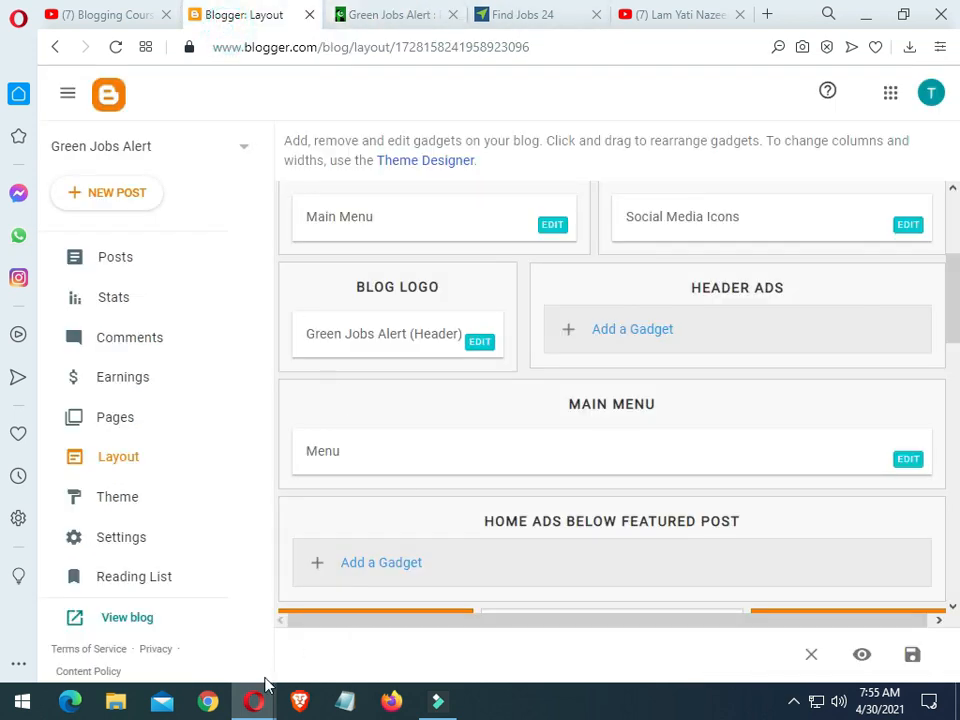
left_click(364, 583)
left_click(394, 323)
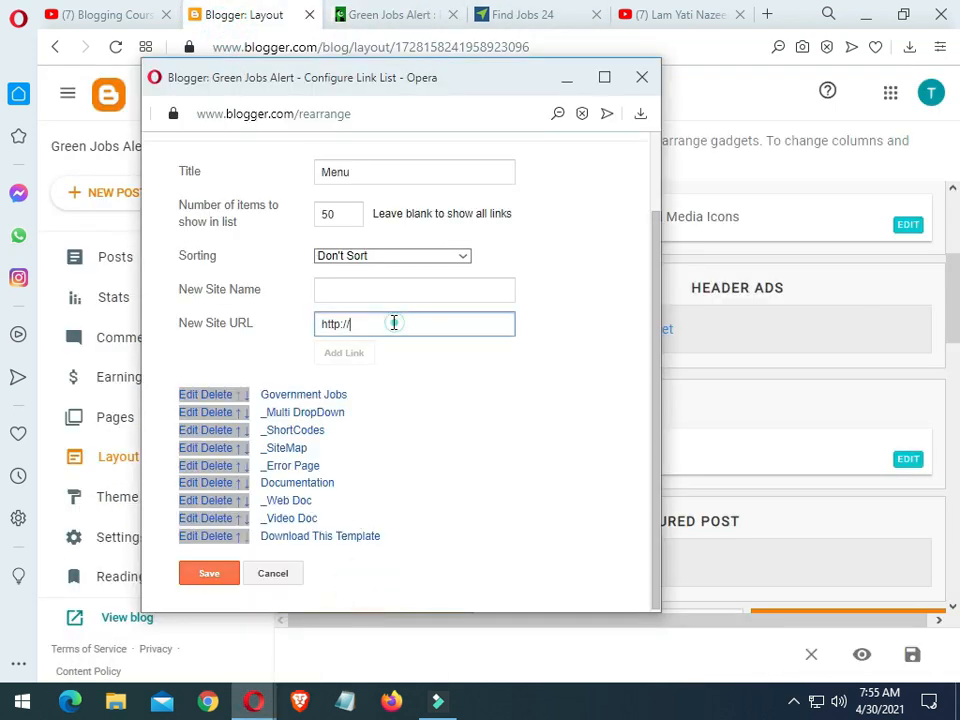
left_click_drag(394, 323, 317, 320)
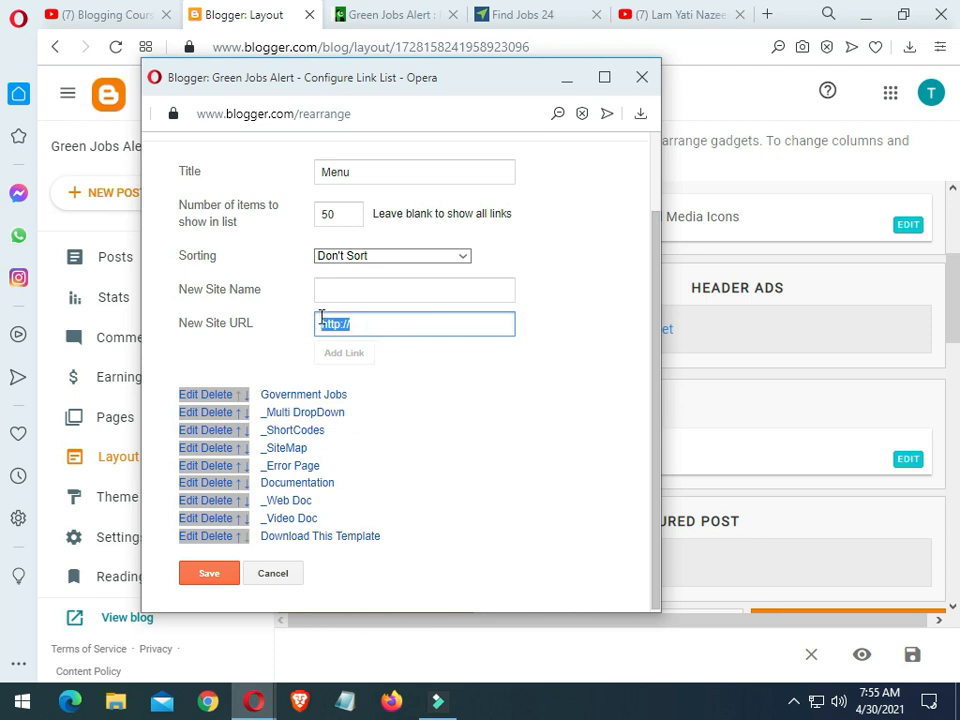
key("ctrl+v")
left_click(385, 291)
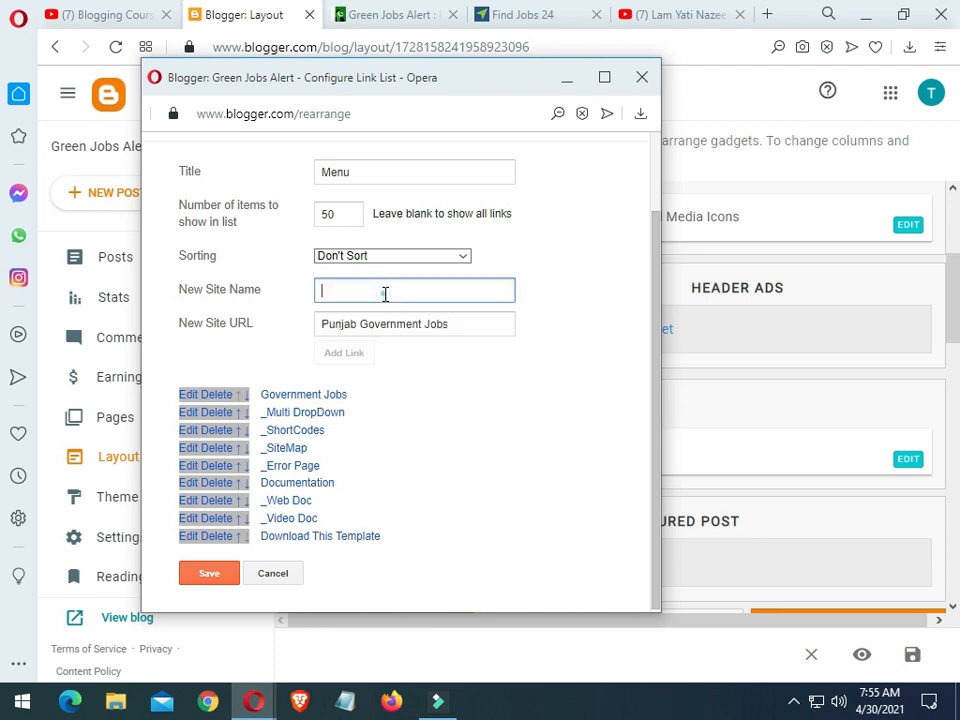
key("ctrl+v")
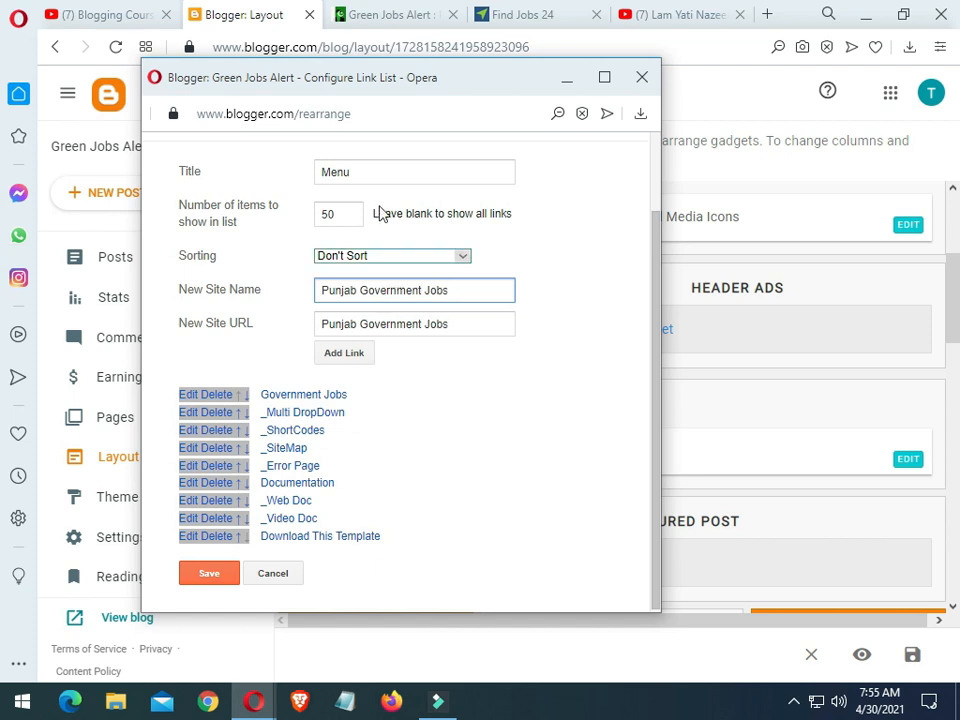
left_click(395, 15)
left_click(400, 47)
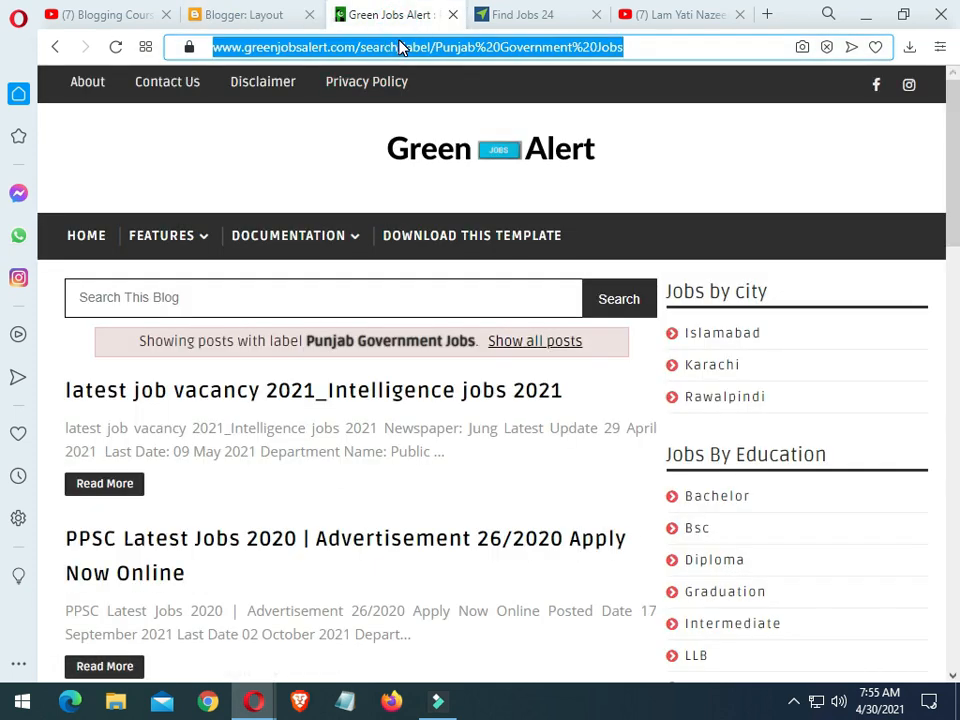
left_click(258, 15)
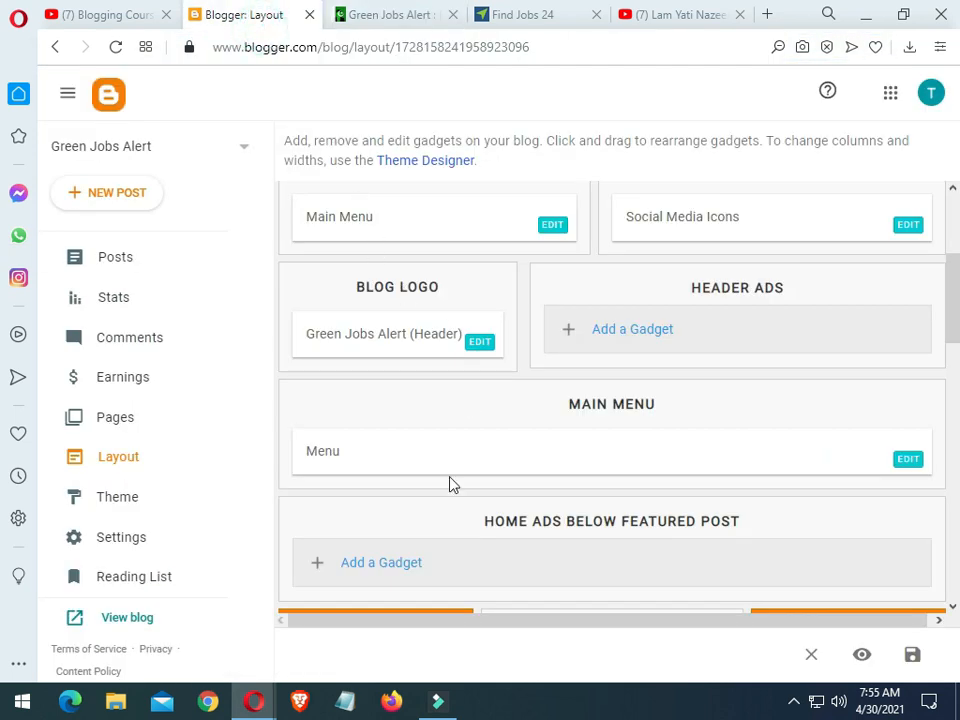
left_click(369, 609)
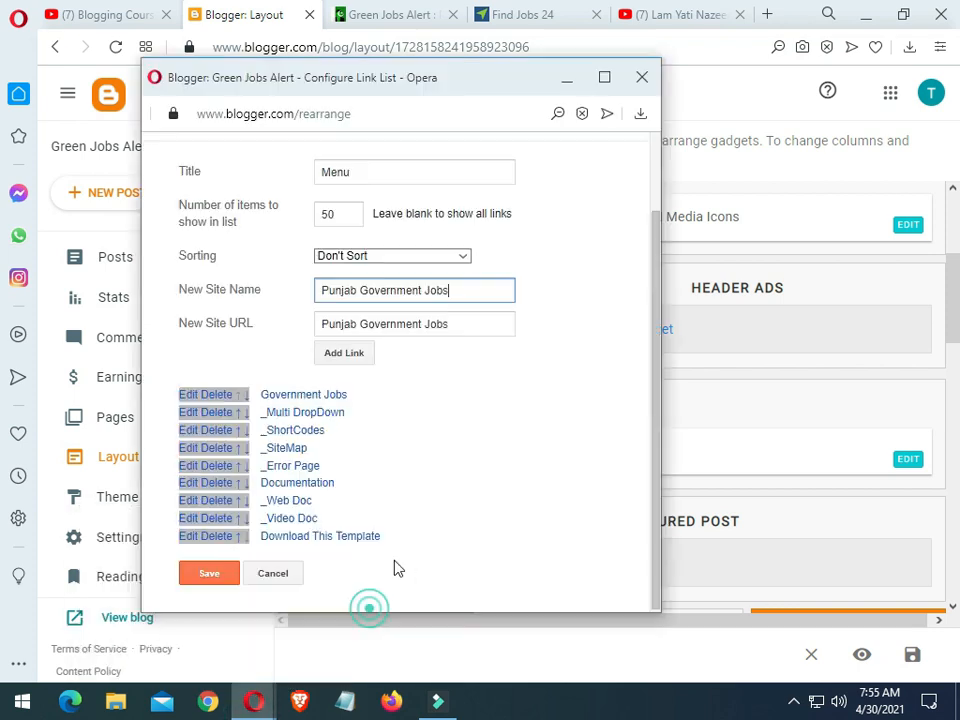
left_click(416, 318)
key("ctrl+a")
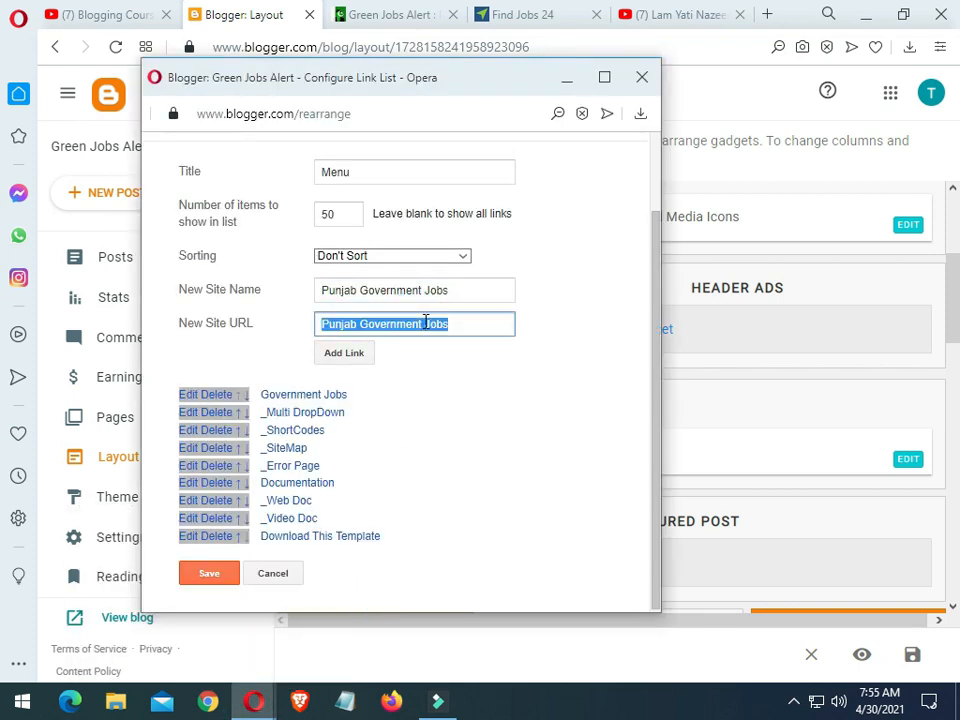
key("ctrl+v")
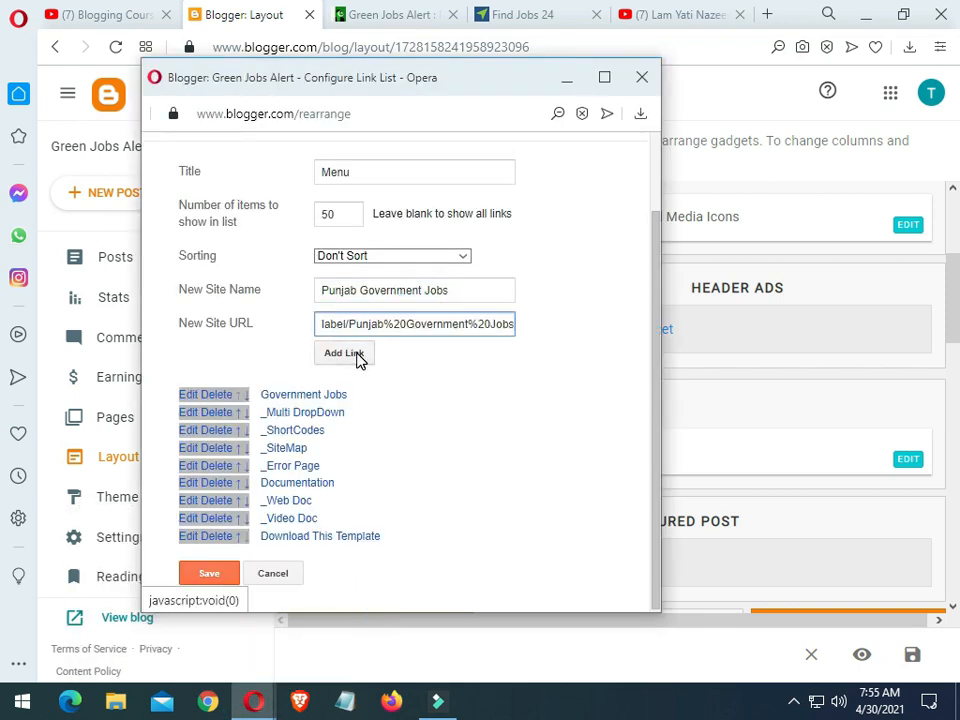
left_click(359, 359)
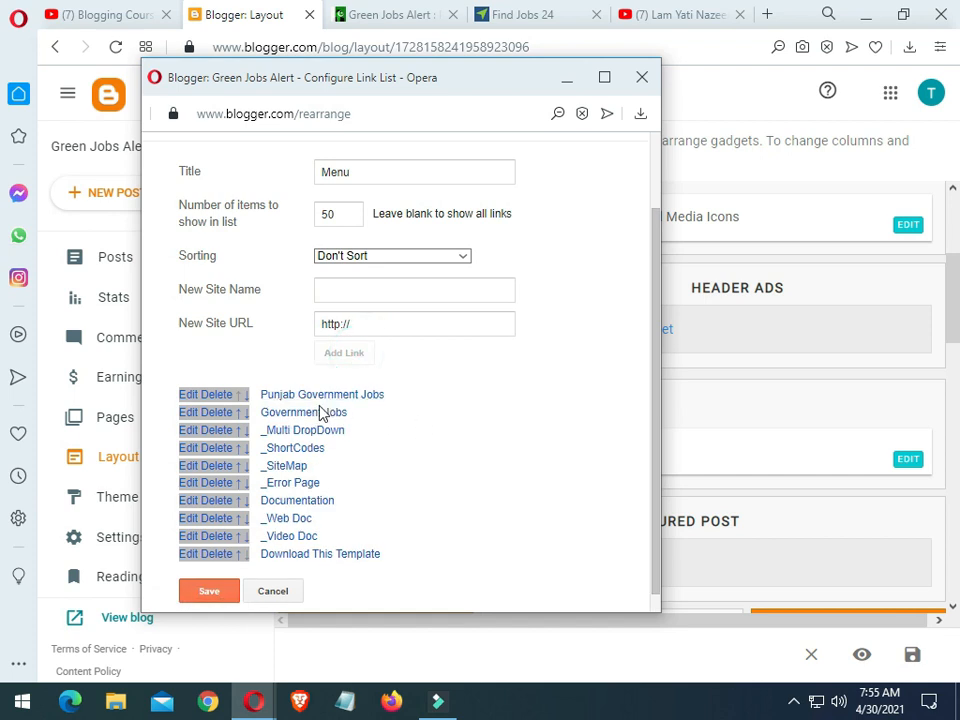
left_click_drag(280, 412, 342, 421)
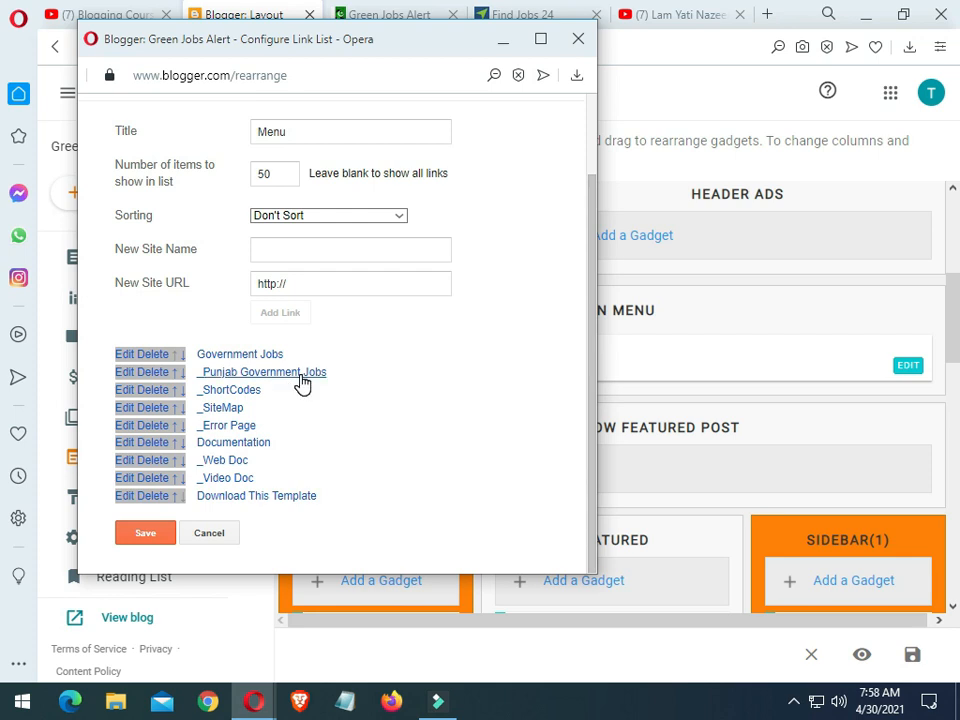
Step: Open the kpk Government Jobs and Sindh Government Jobs labels from the live blog's Tags list in new tabs
left_click(385, 14)
scroll(688, 447, "down", 13)
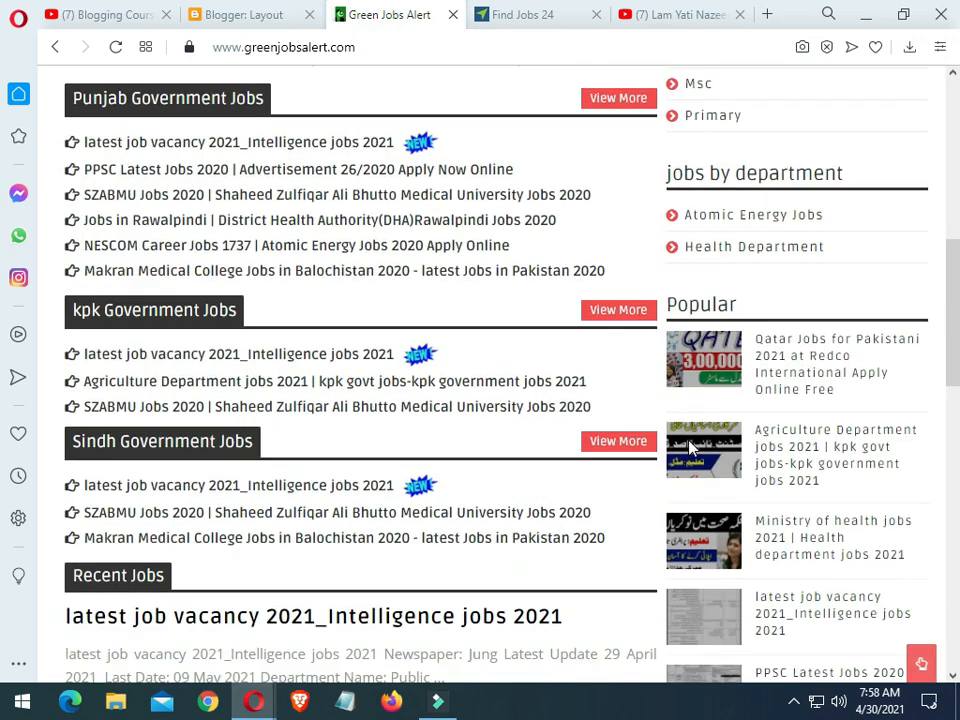
scroll(688, 447, "down", 2)
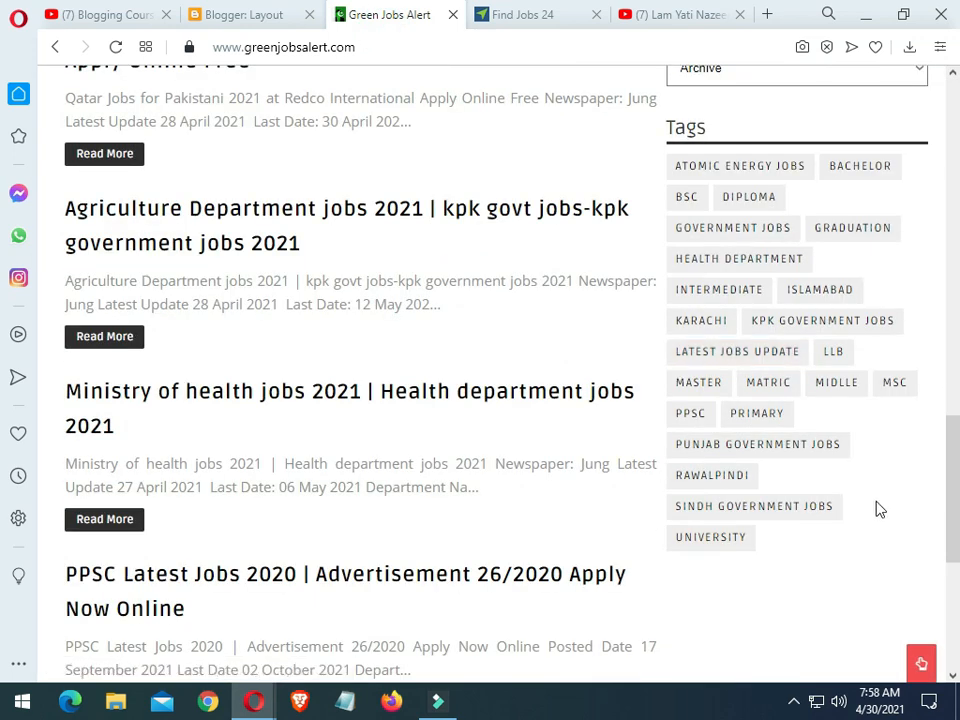
right_click(846, 330)
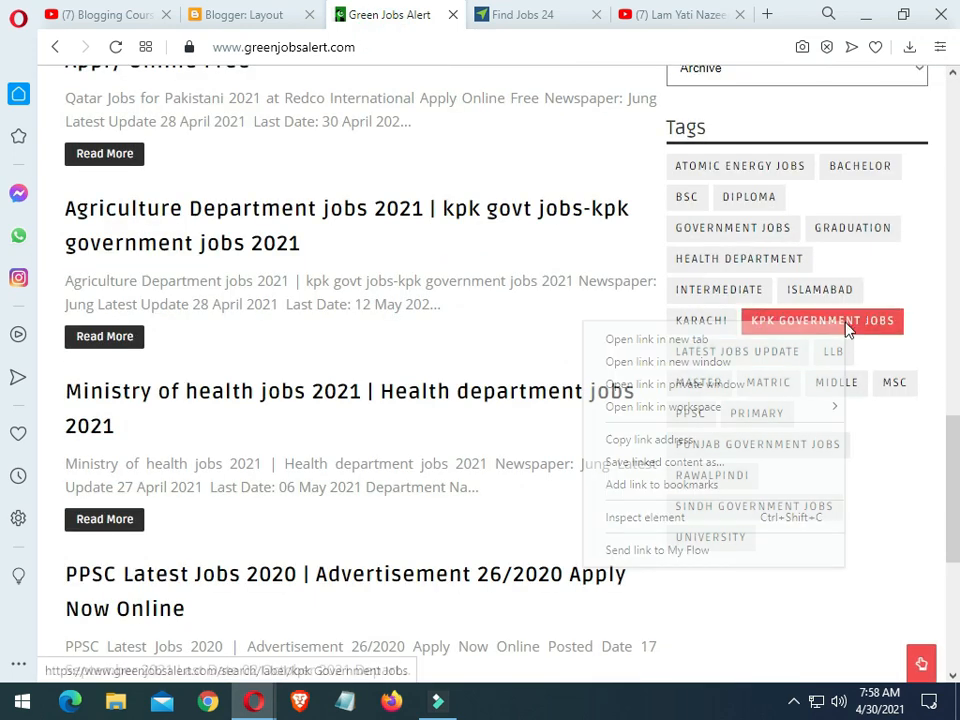
left_click(797, 341)
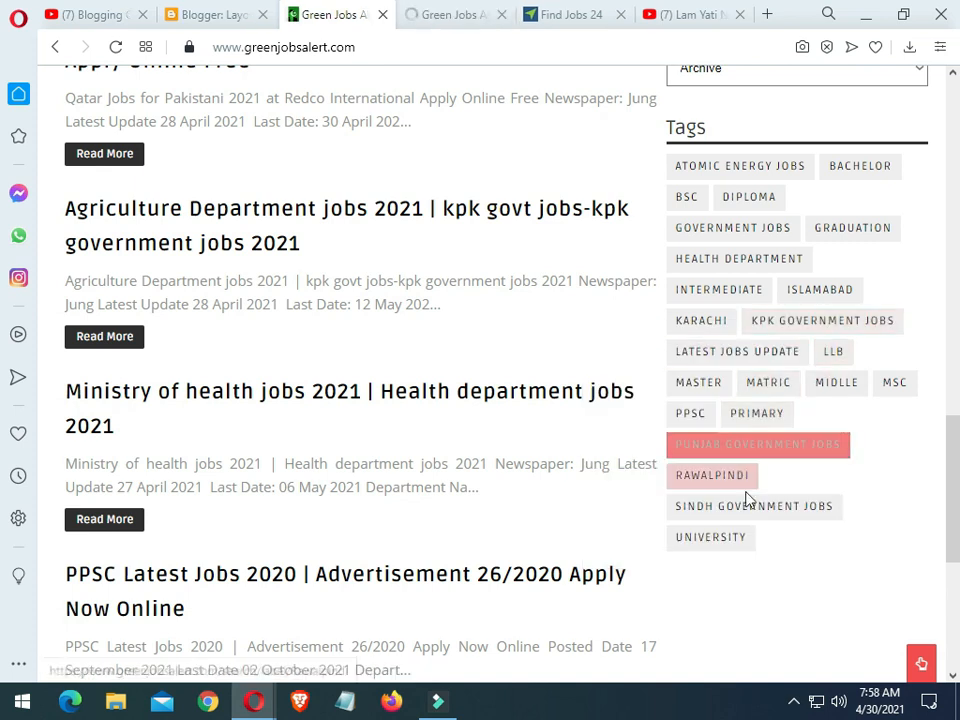
left_click(662, 284)
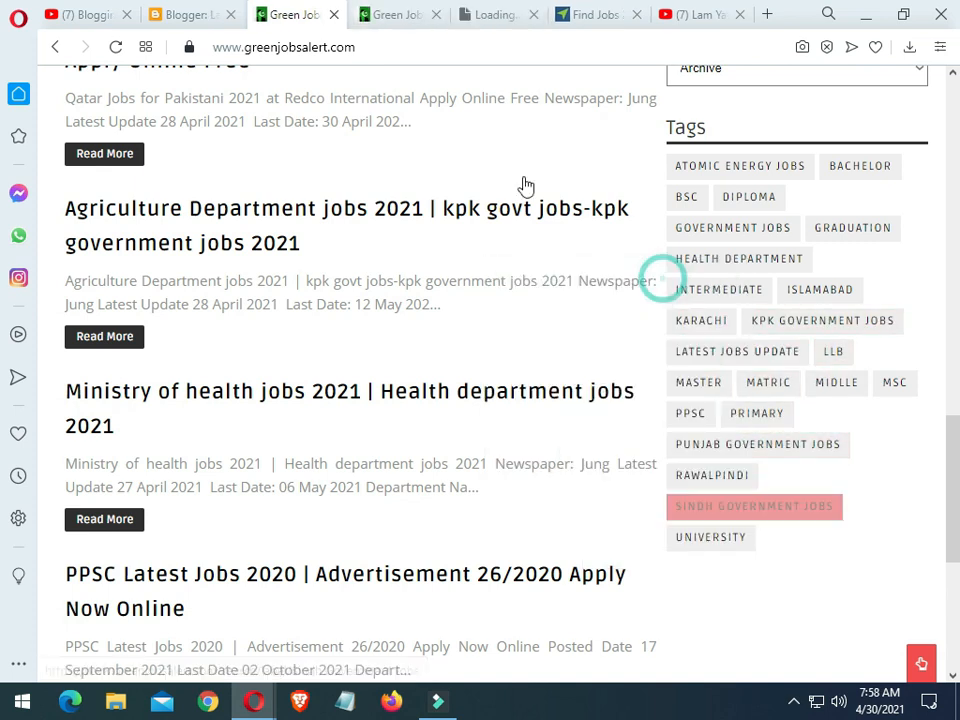
Step: Copy the label name "kpk Government Jobs" from its label page on the live blog
left_click(388, 10)
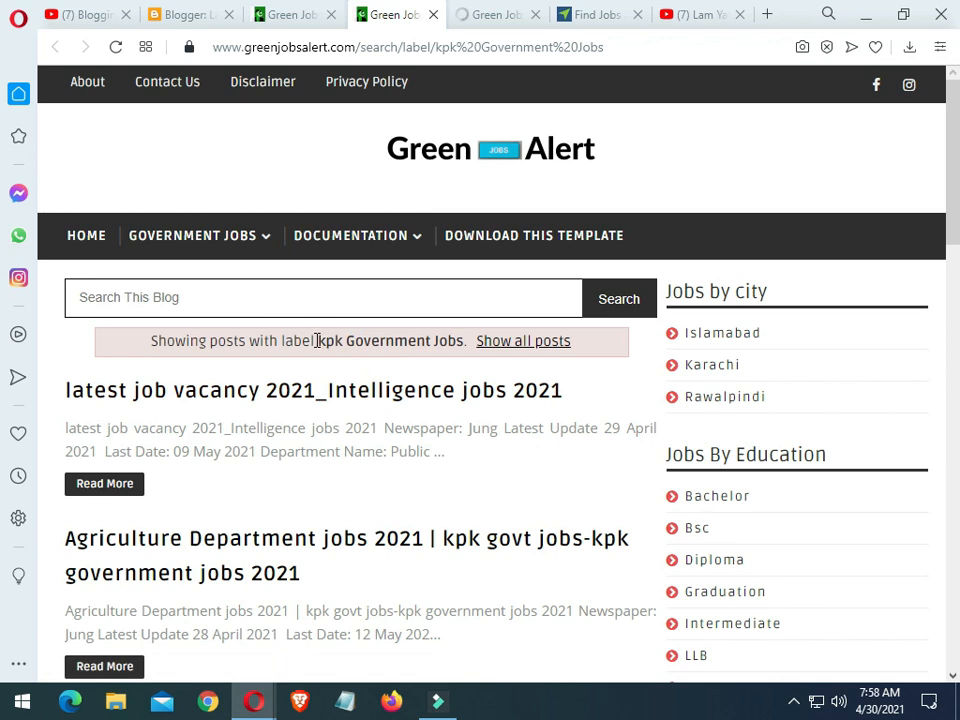
left_click_drag(318, 341, 430, 341)
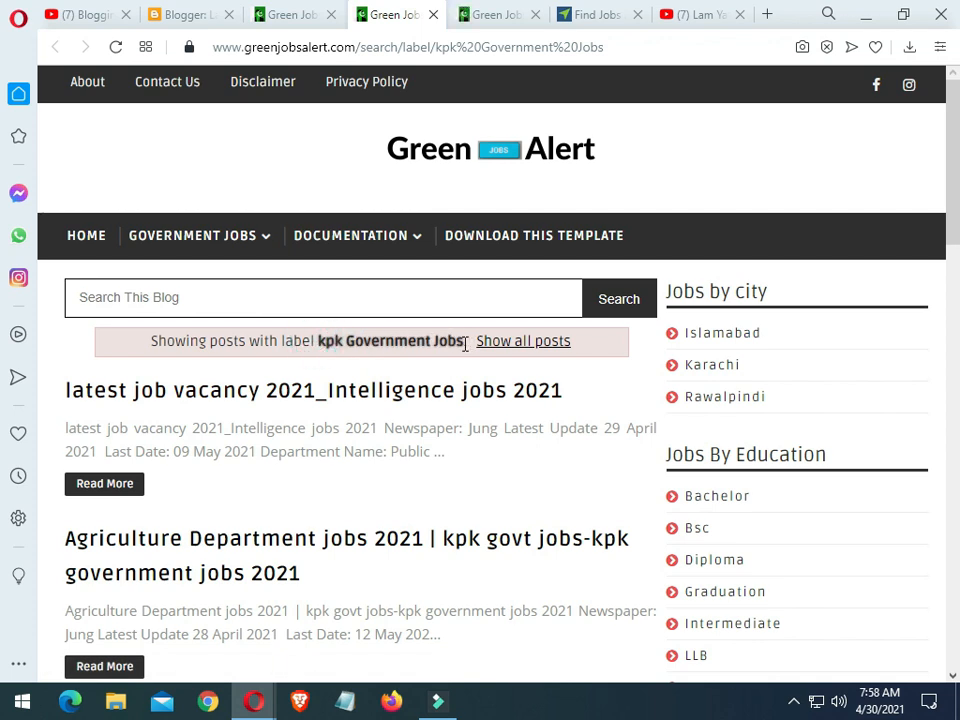
left_click(418, 302)
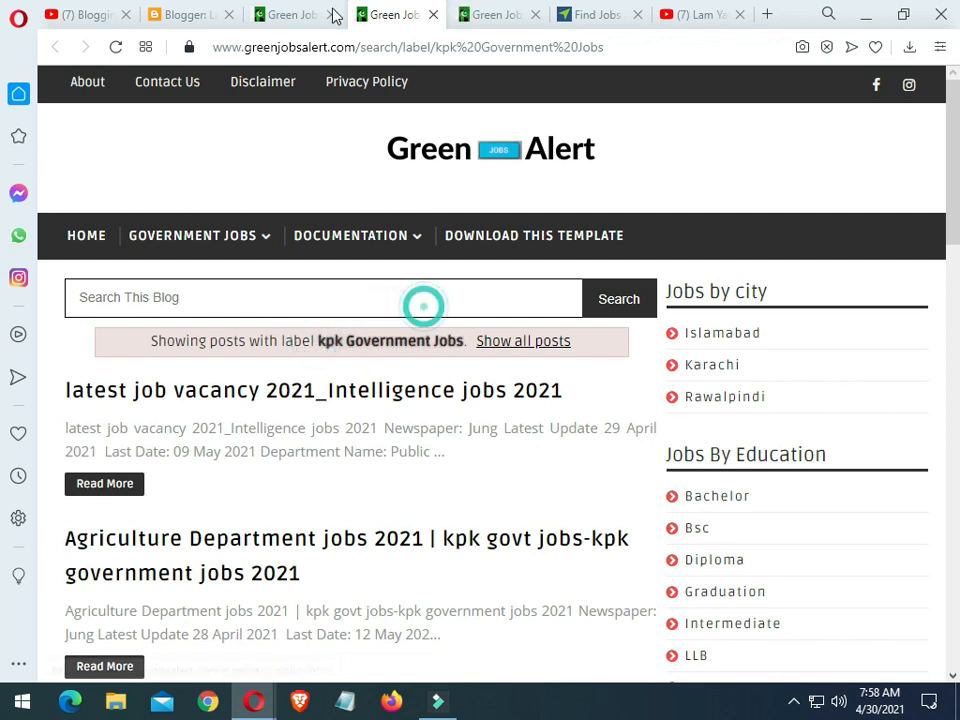
Step: Return to the Configure Link List window and rename the _ShortCodes link as "_ kpk Government Jobs"
left_click(188, 12)
mouse_move(265, 703)
left_click(310, 620)
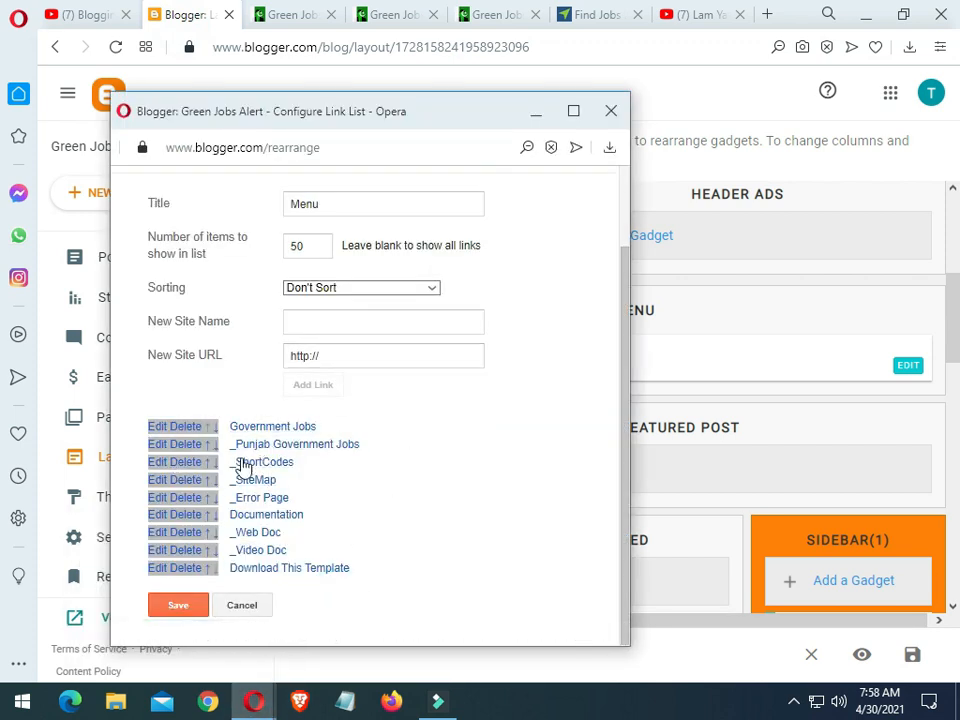
left_click(157, 462)
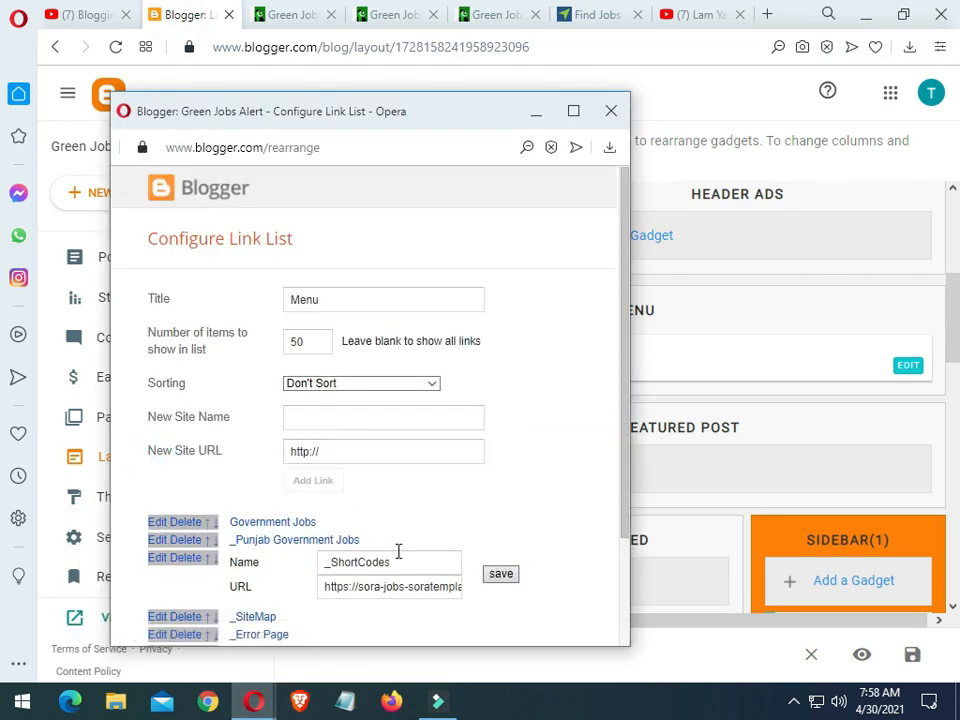
left_click_drag(394, 561, 350, 565)
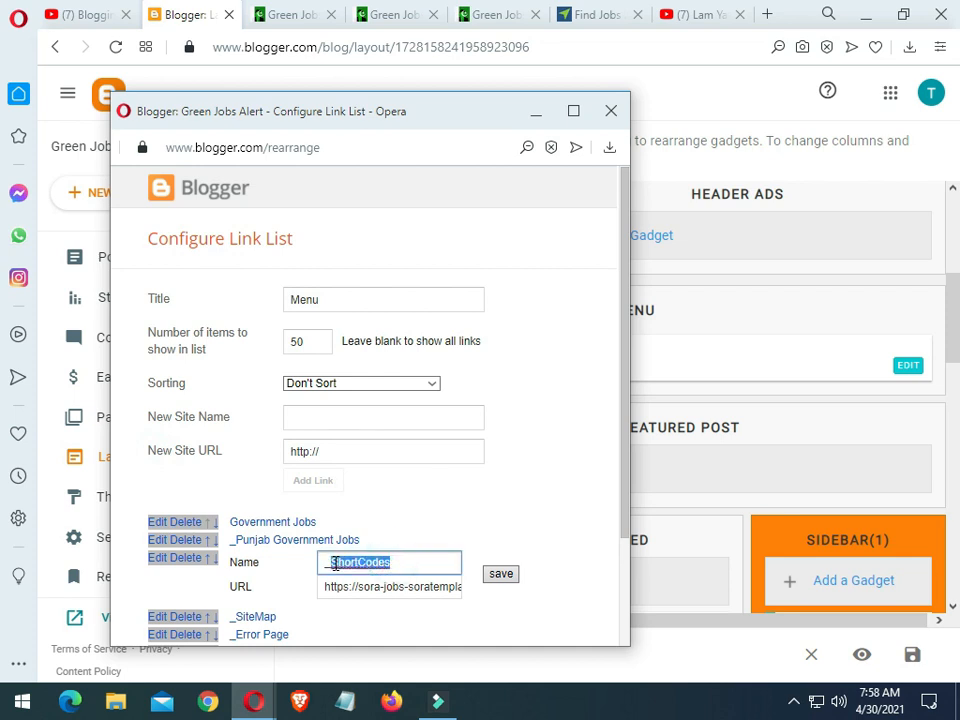
key("ctrl+v")
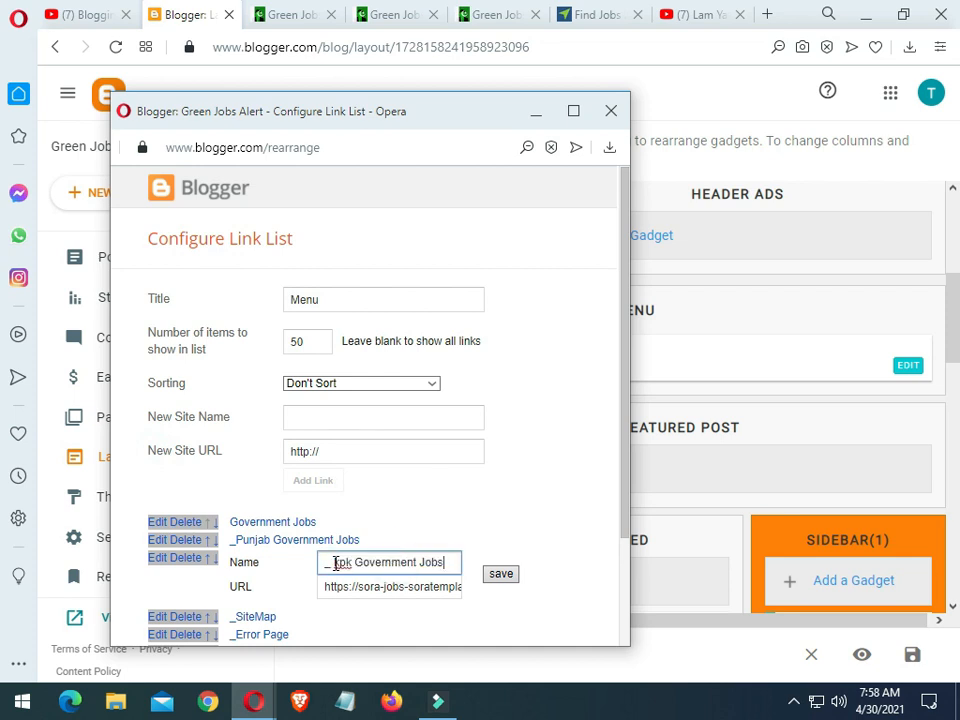
left_click(296, 14)
left_click(375, 14)
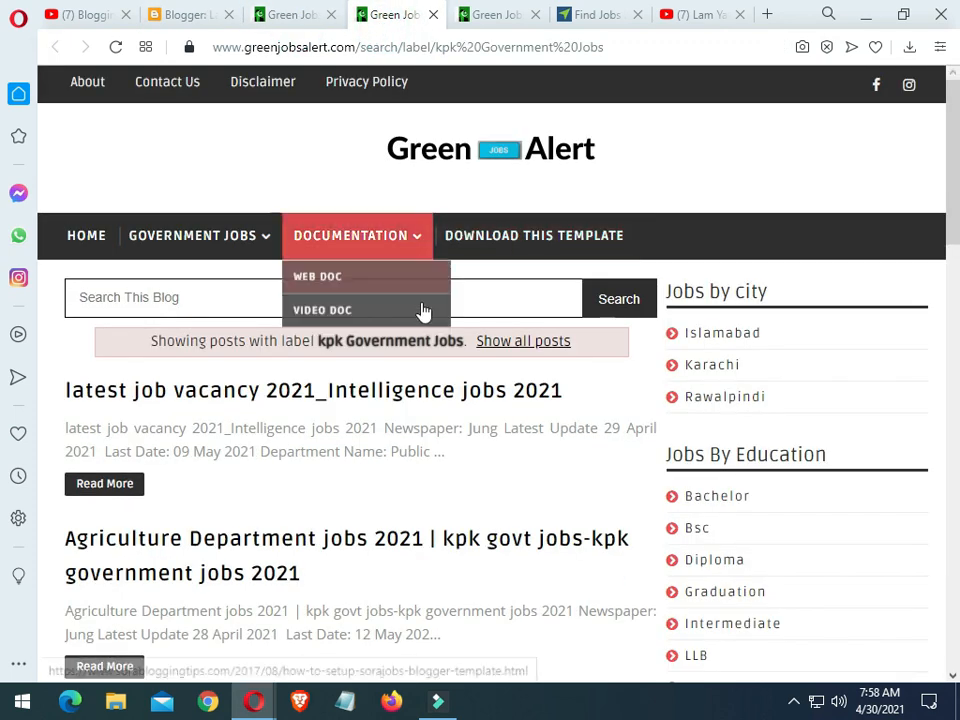
left_click(365, 48)
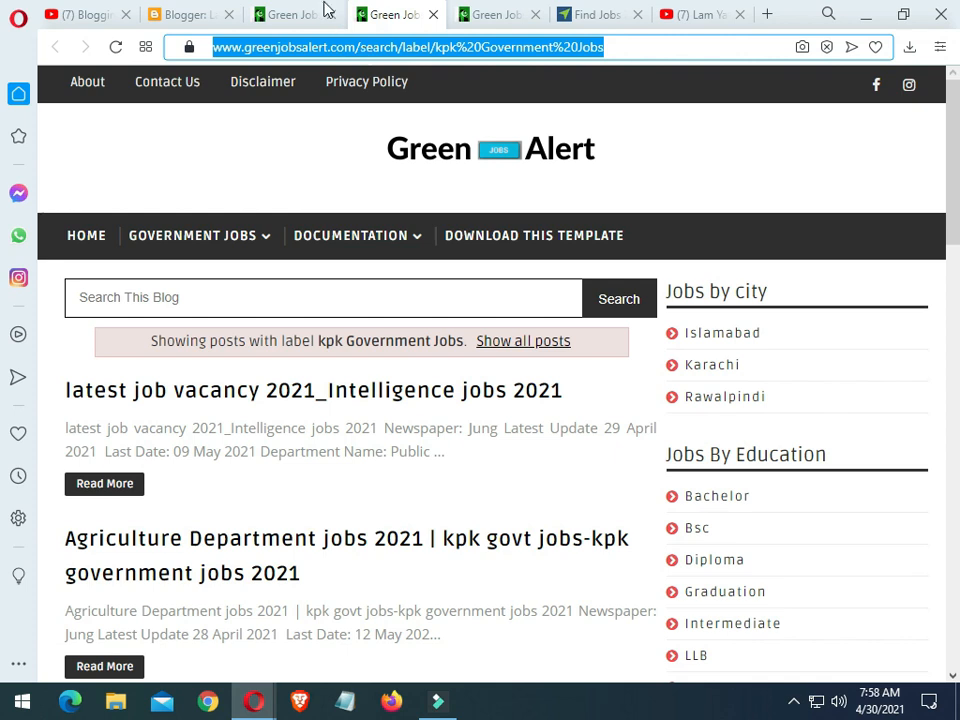
left_click(197, 12)
mouse_move(252, 701)
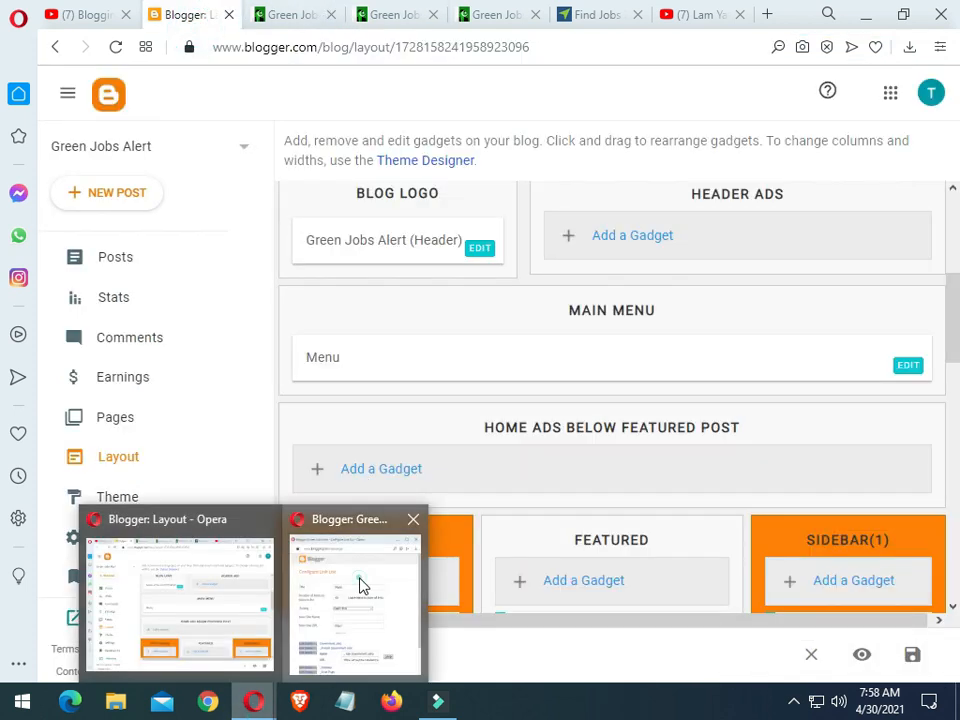
left_click(358, 583)
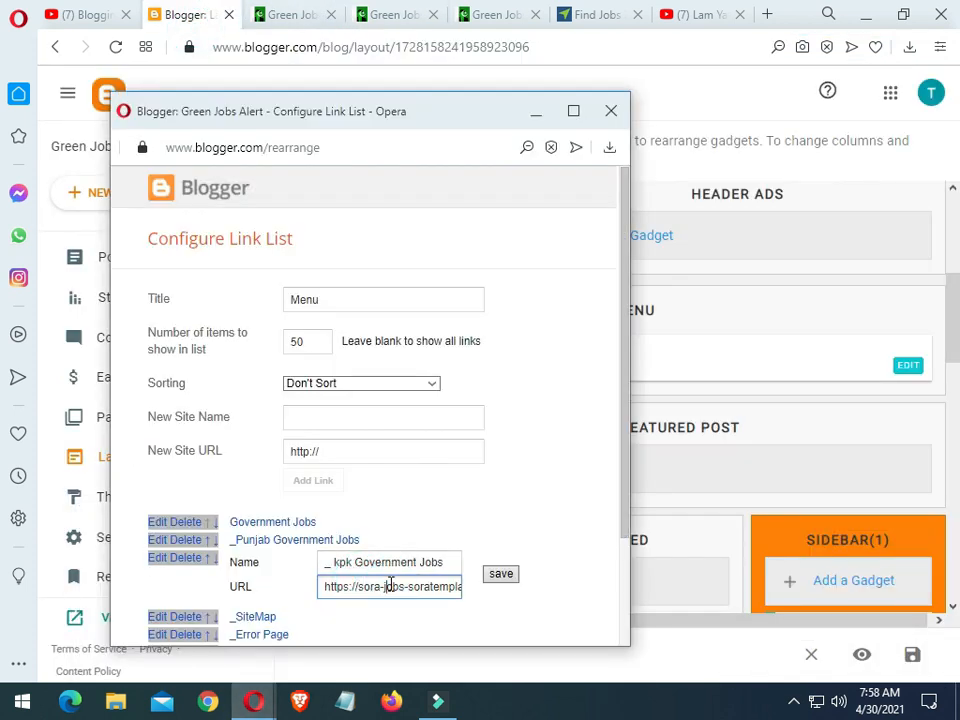
key("Return")
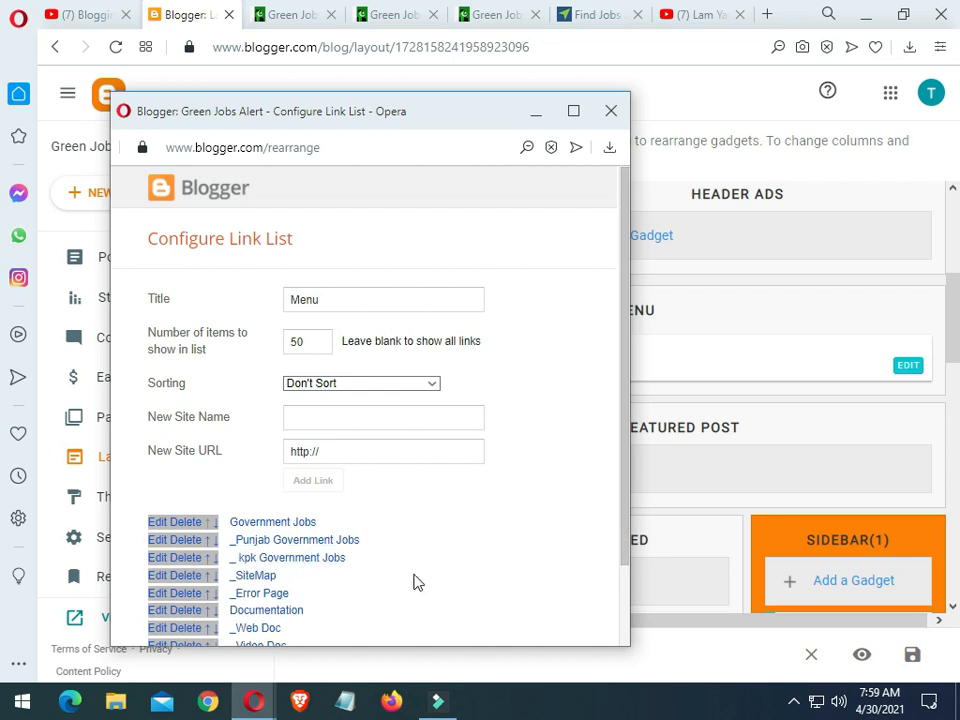
Step: Save the Menu link list with Government Jobs and its Punjab, kpk and Sindh sub-links
scroll(411, 553, "down", 2)
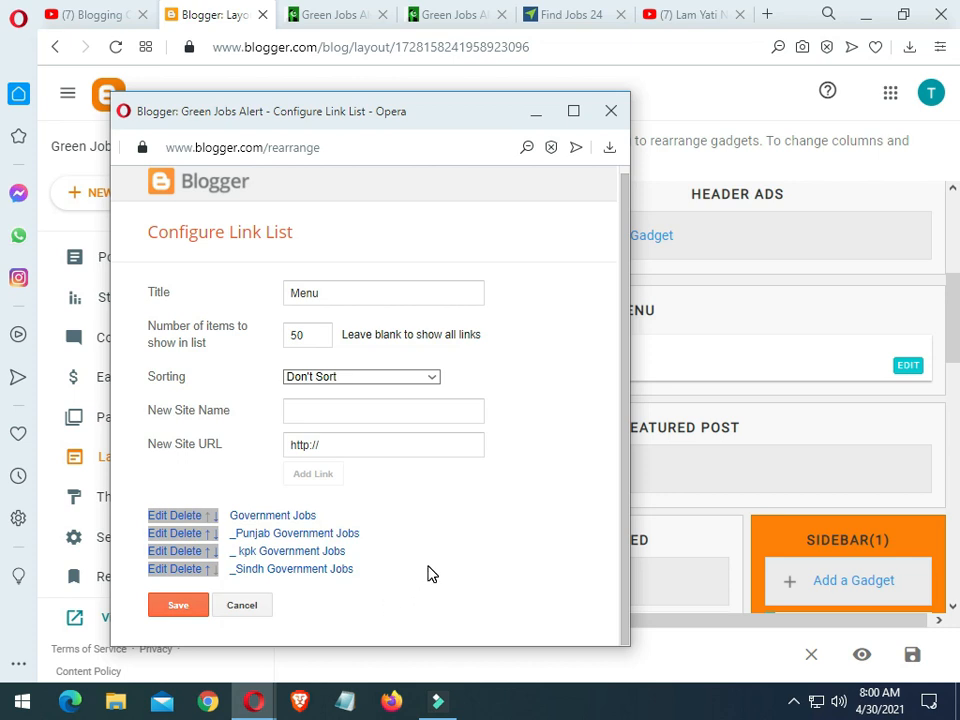
left_click(176, 607)
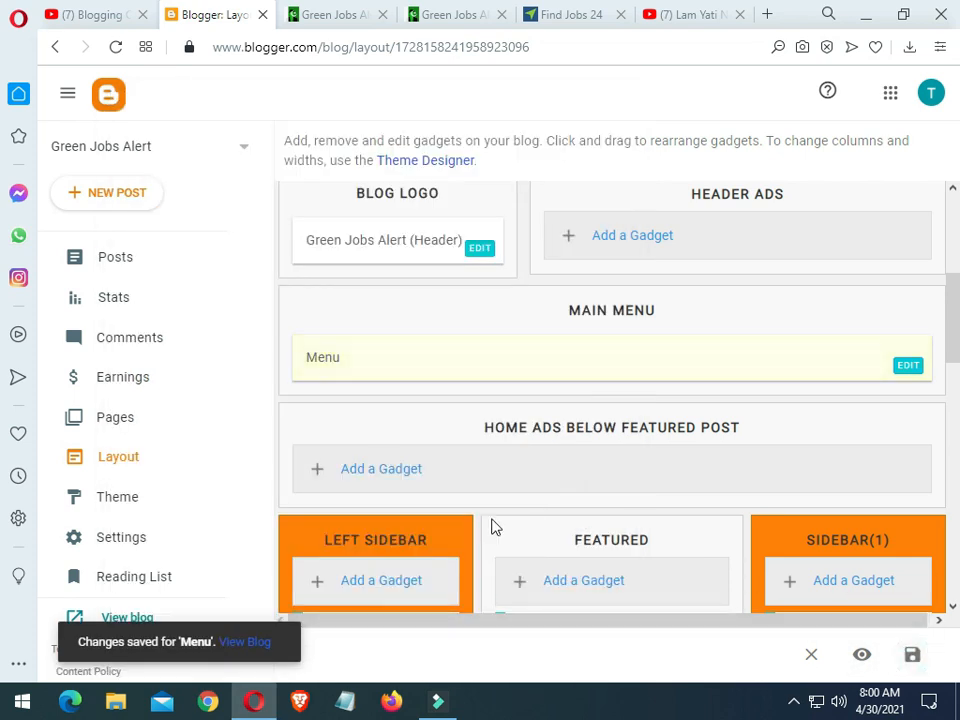
Step: Close the leftover label page, reload the live blog's home page, and check the Government Jobs dropdown in the main menu
left_click(503, 15)
left_click(354, 14)
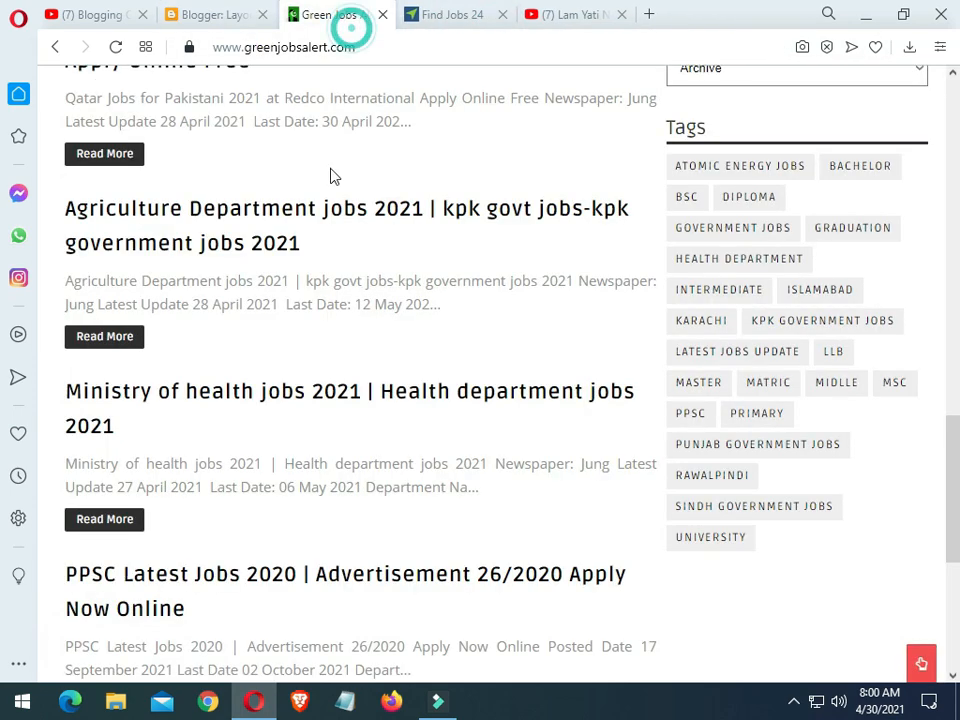
scroll(403, 311, "up", 10)
scroll(403, 311, "up", 2)
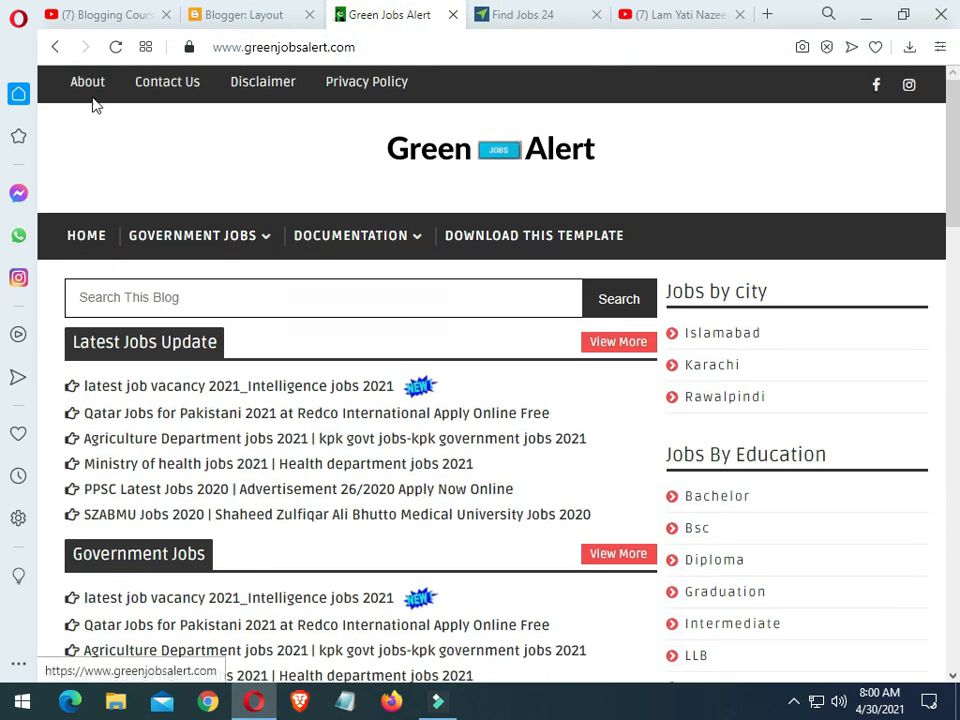
left_click(116, 47)
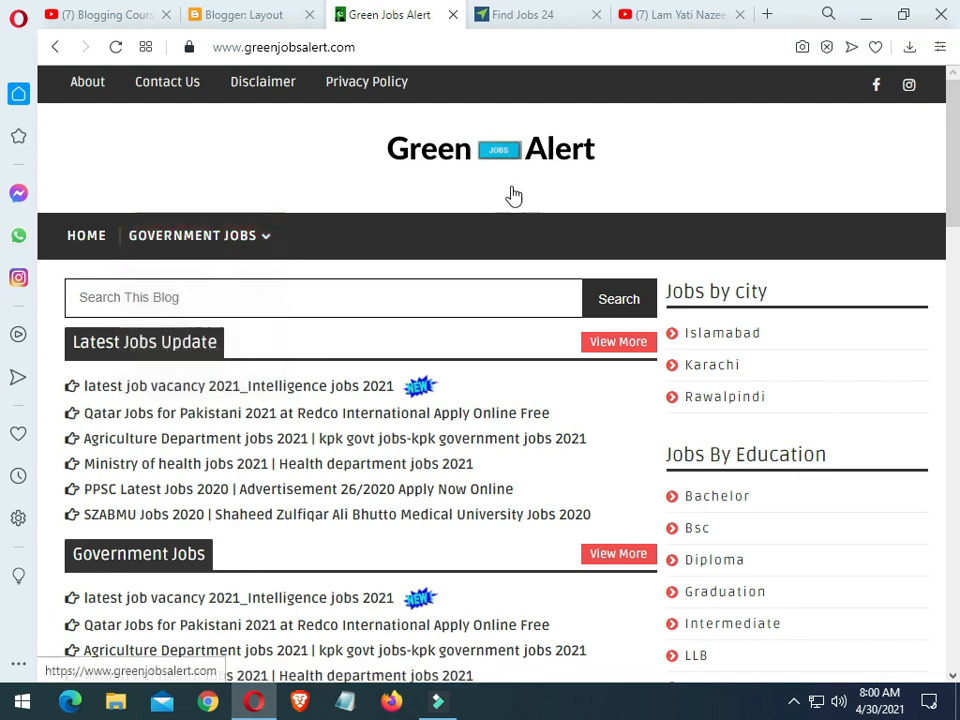
mouse_move(240, 236)
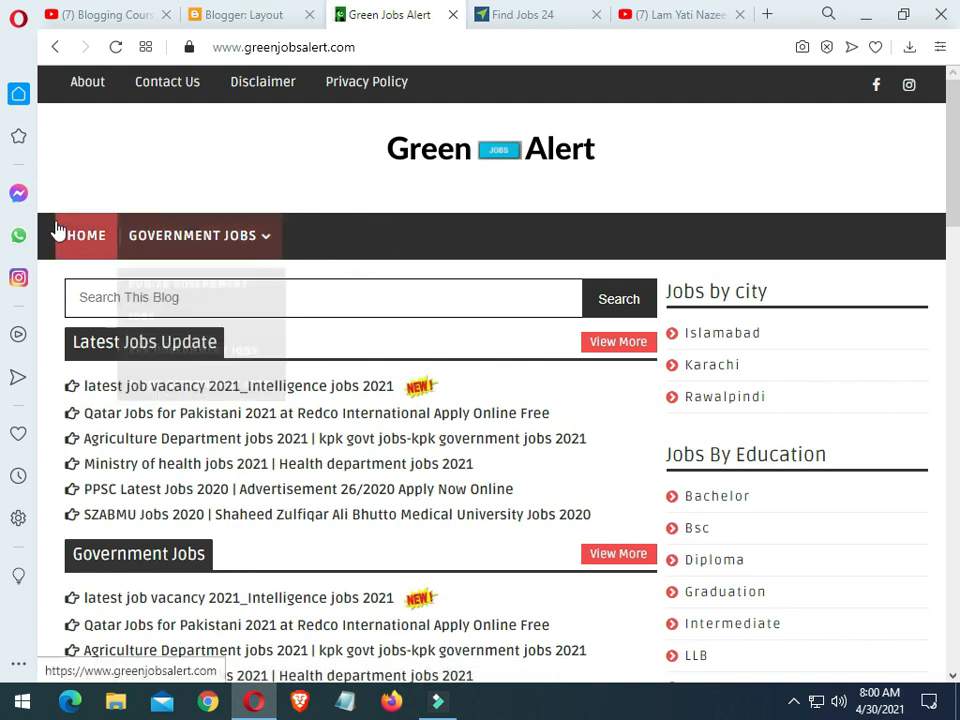
left_click(325, 234)
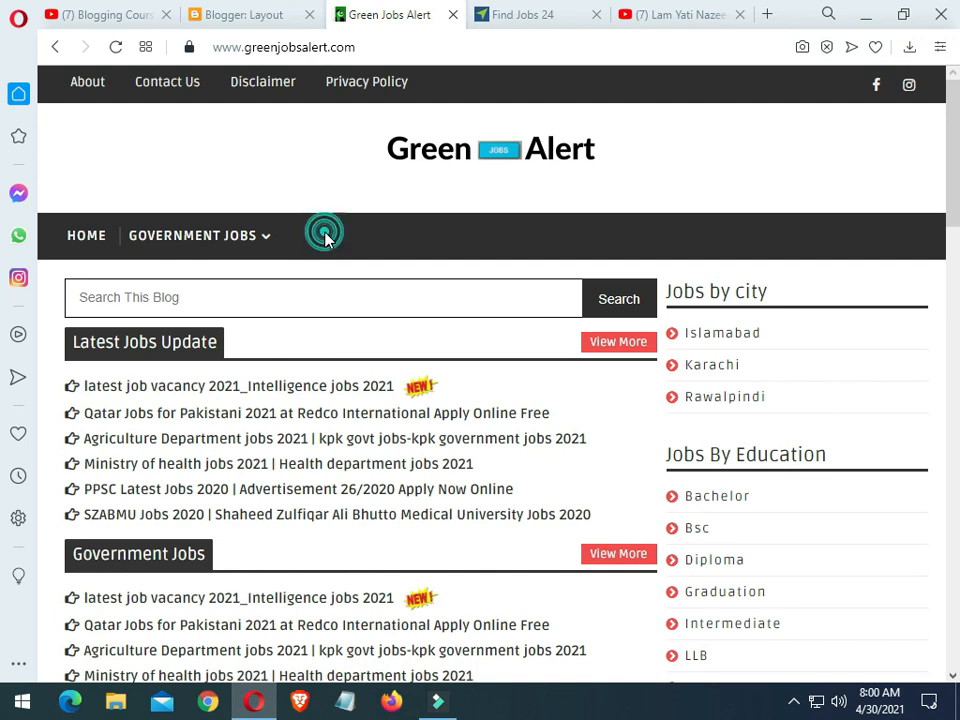
left_click(325, 234)
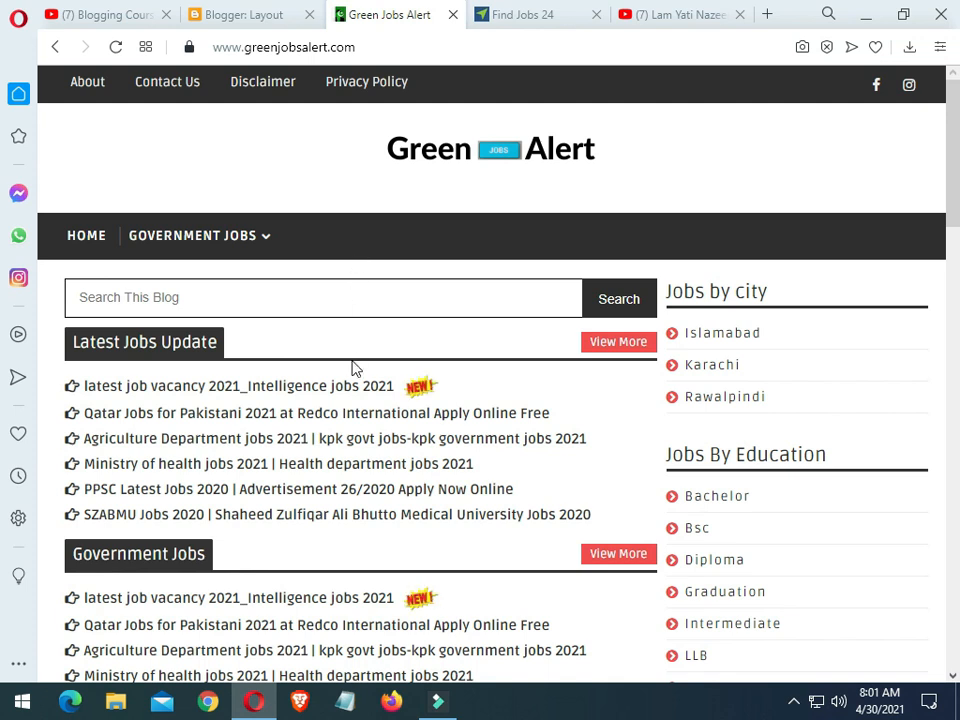
Step: Reopen the main menu's link list in Blogger and add a top-level "Punjab Government Jobs" link pointing to that label's page
left_click(232, 14)
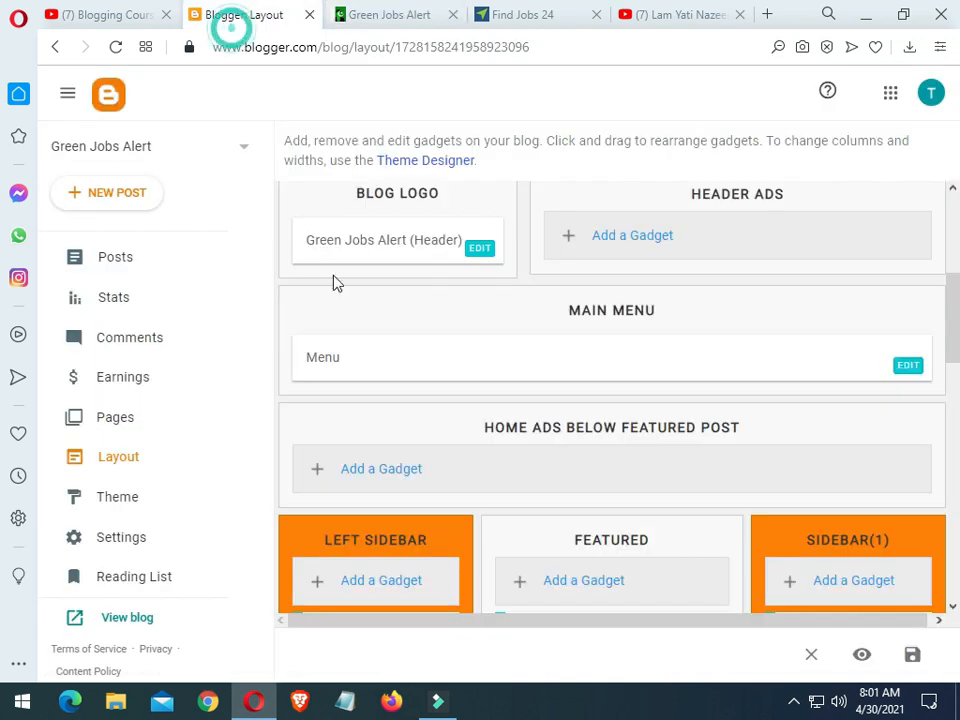
scroll(551, 409, "down", 2)
scroll(582, 413, "up", 1)
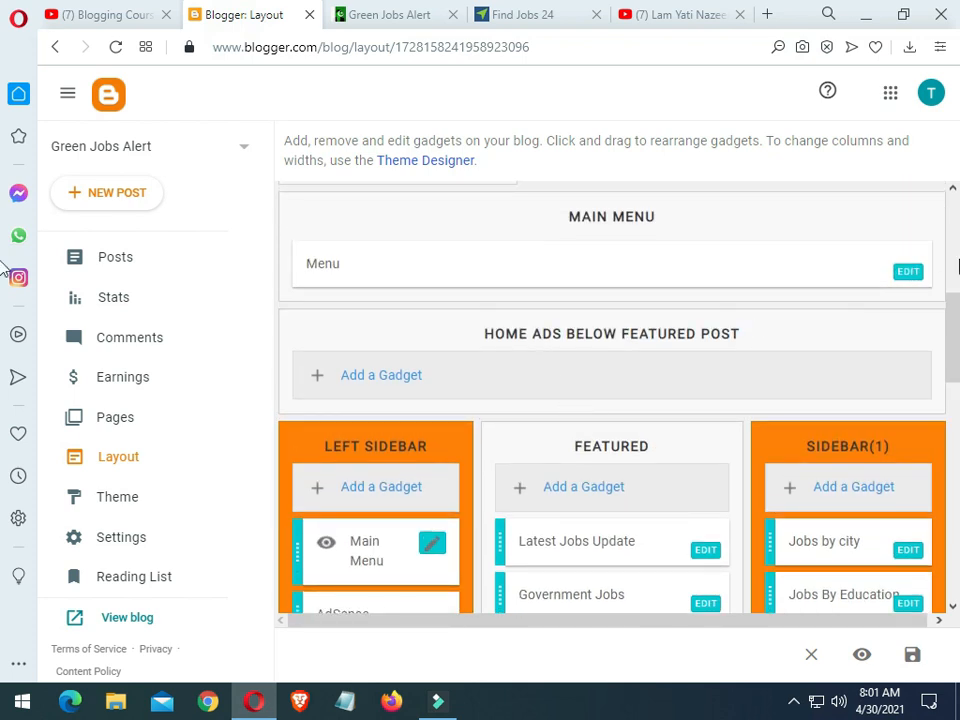
left_click(905, 272)
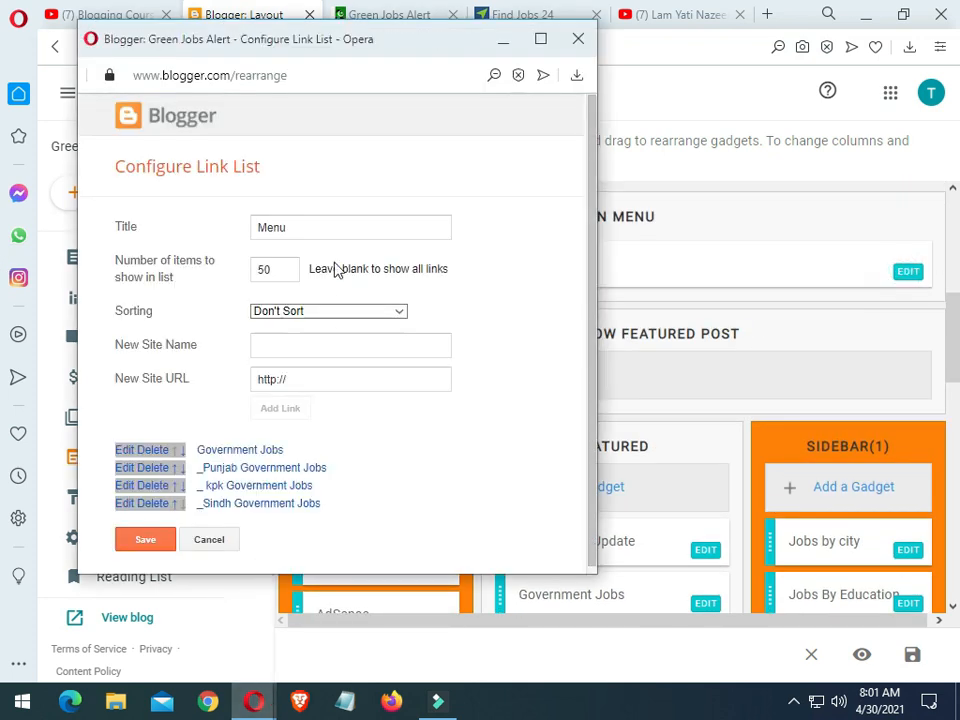
left_click_drag(310, 48, 388, 32)
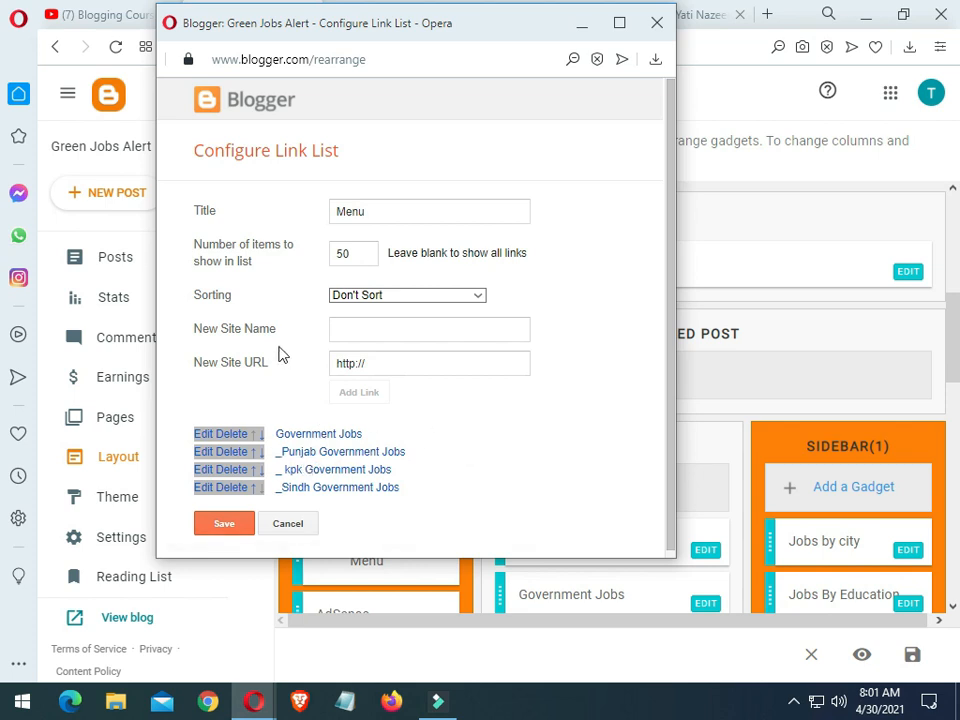
left_click(412, 327)
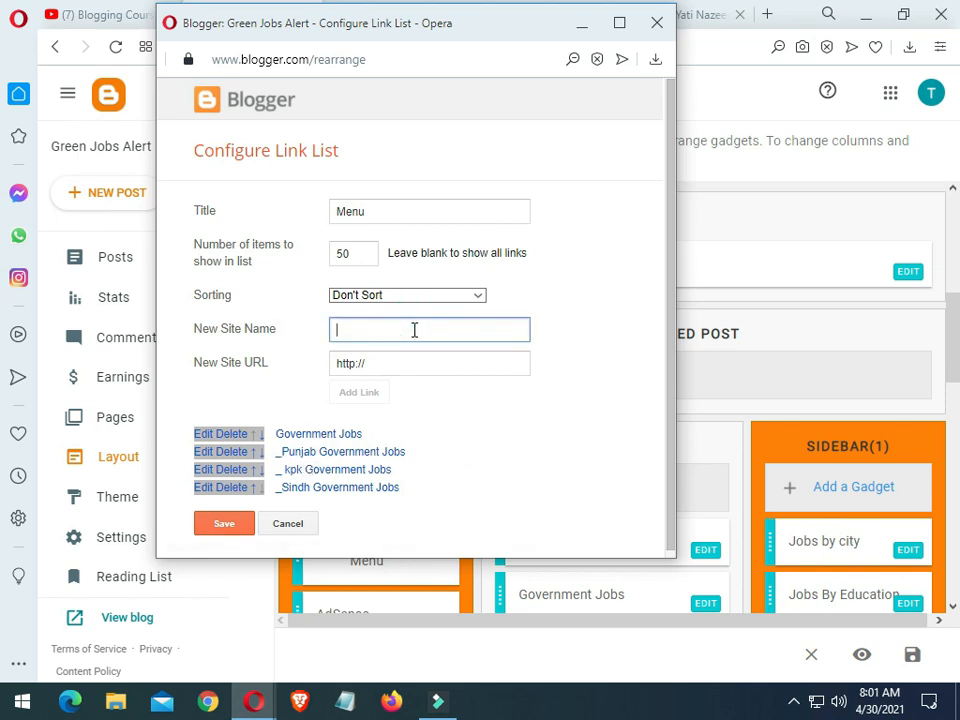
type("p")
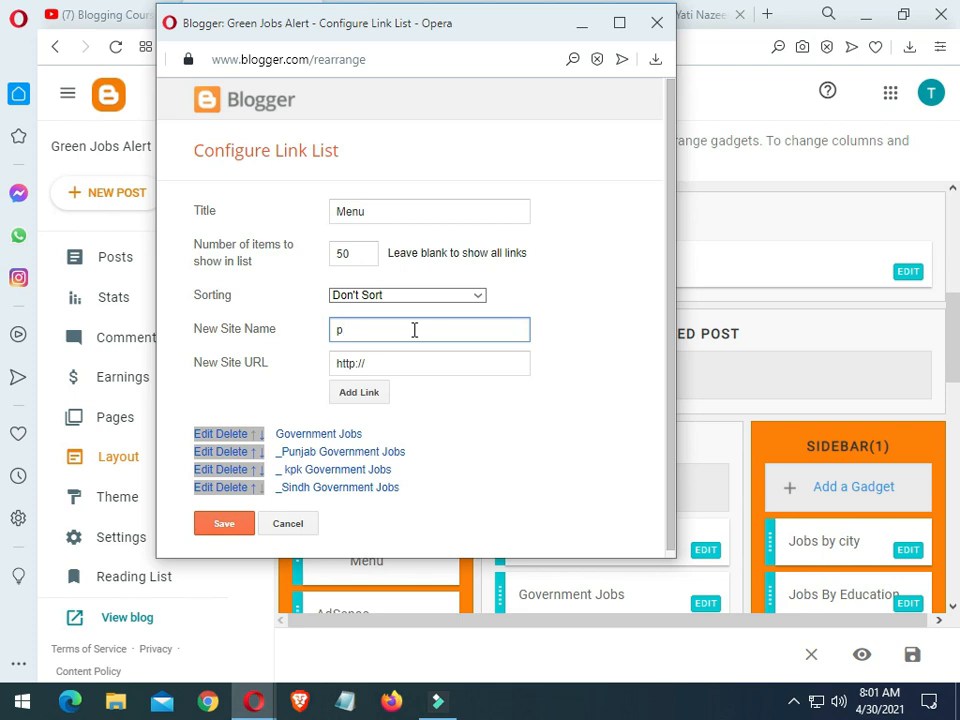
left_click_drag(388, 330, 304, 332)
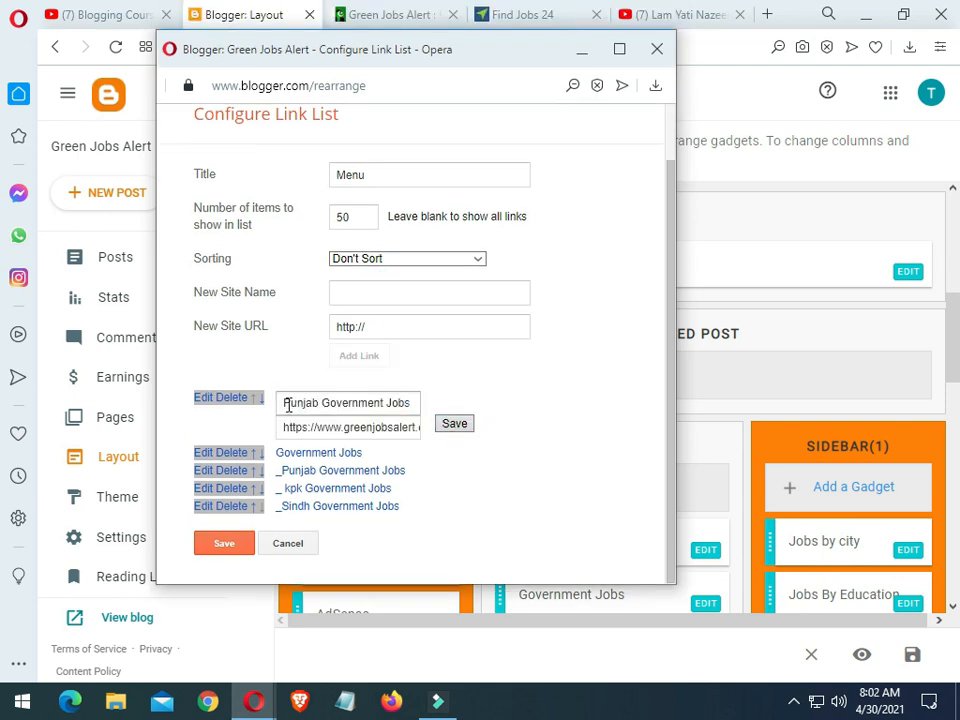
left_click(348, 427)
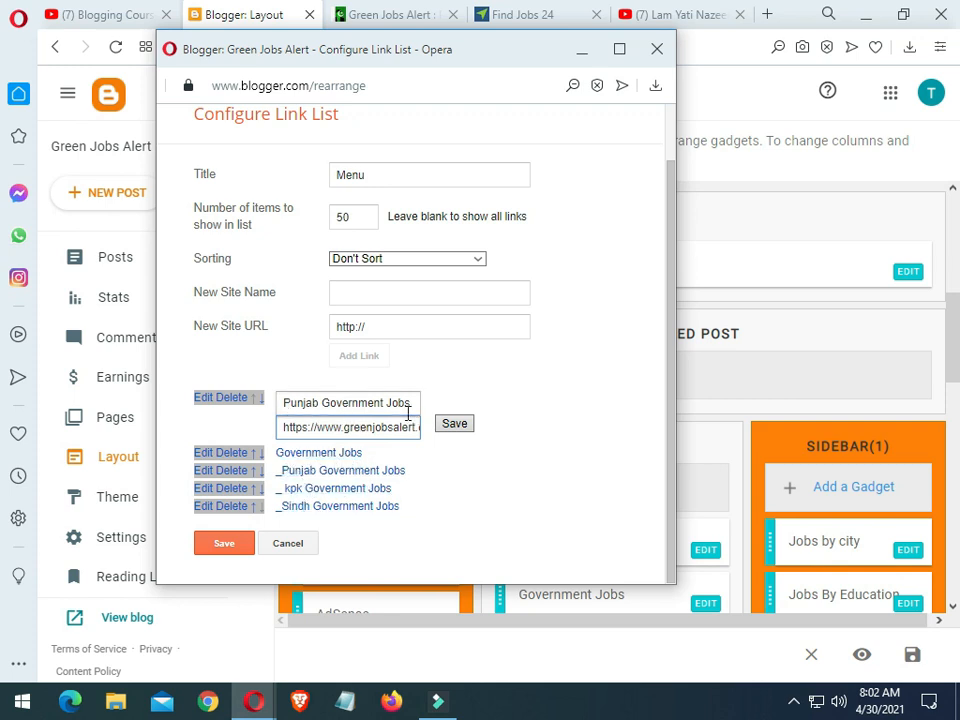
left_click(454, 426)
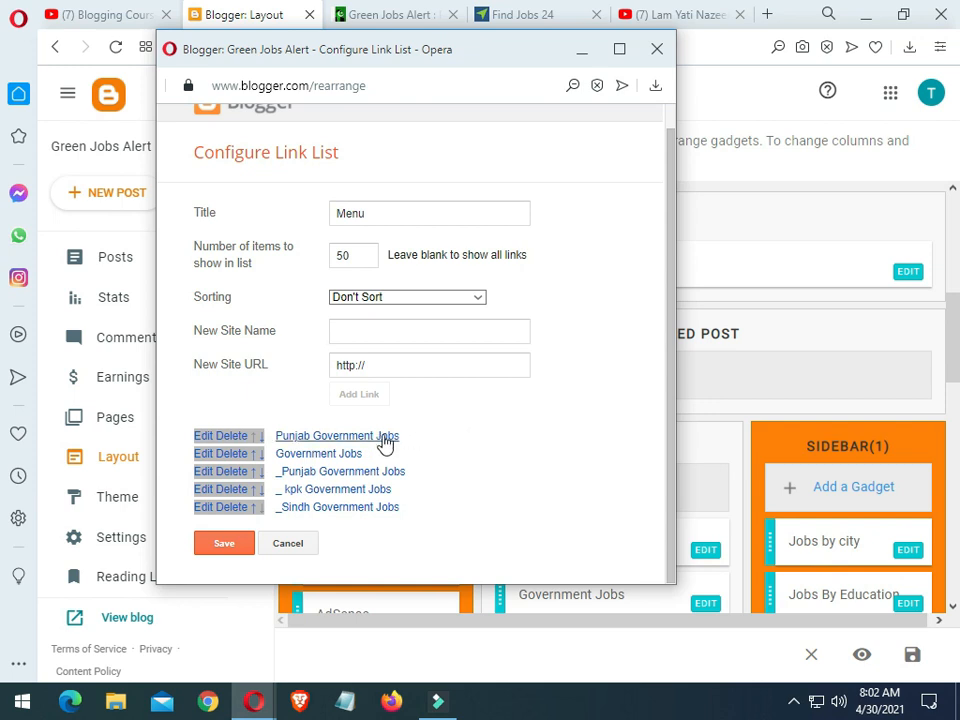
Step: Open the Health Department label from the live blog's Tags list and copy the label name from its page
left_click(392, 330)
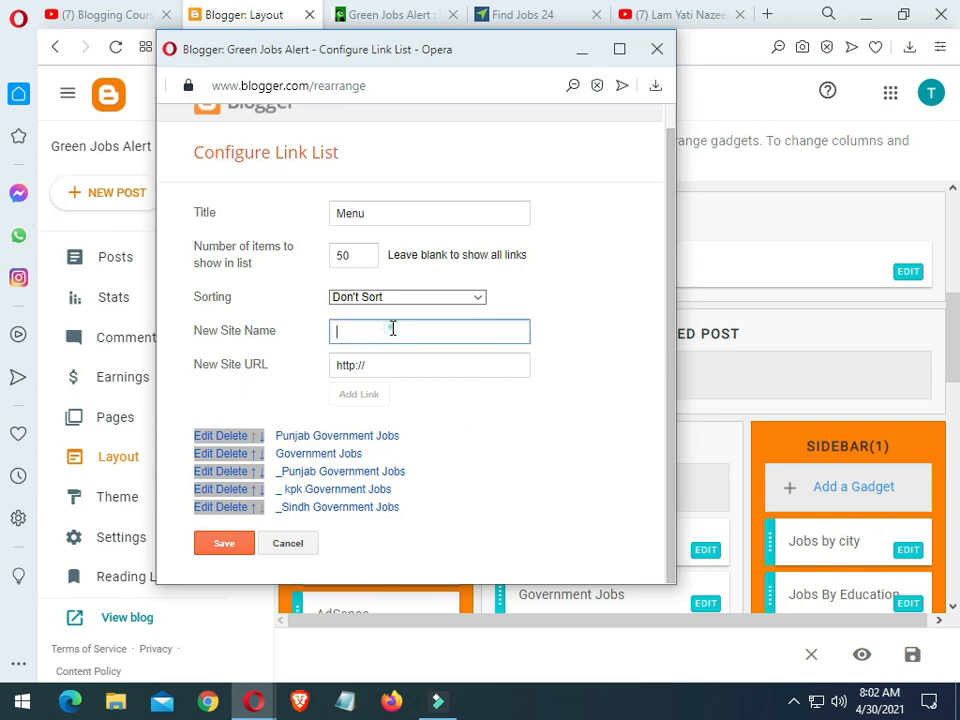
left_click(395, 14)
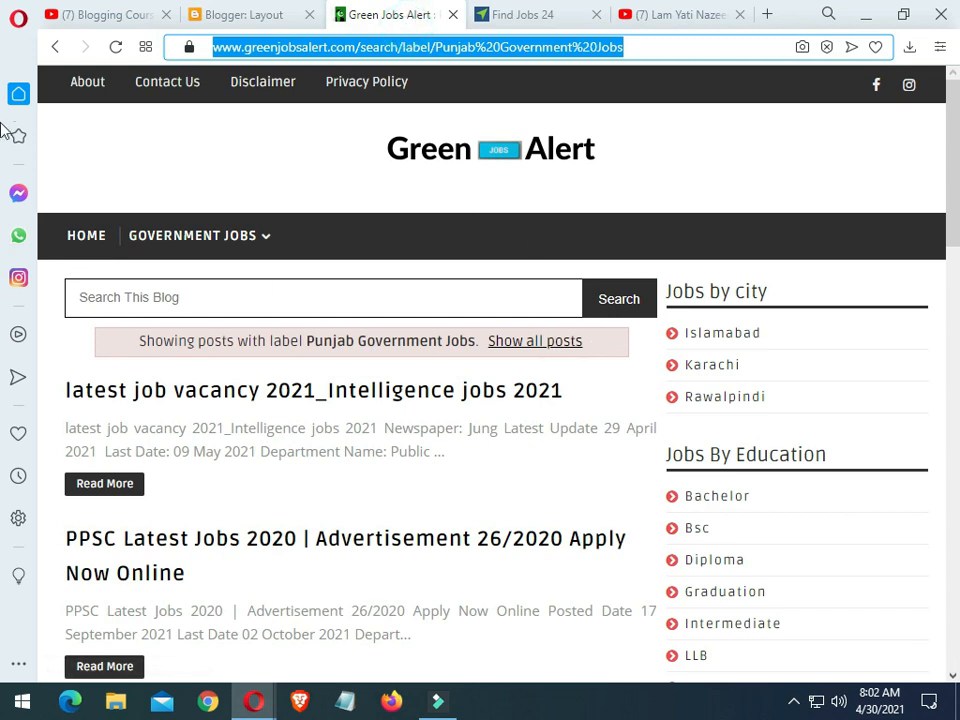
left_click(55, 47)
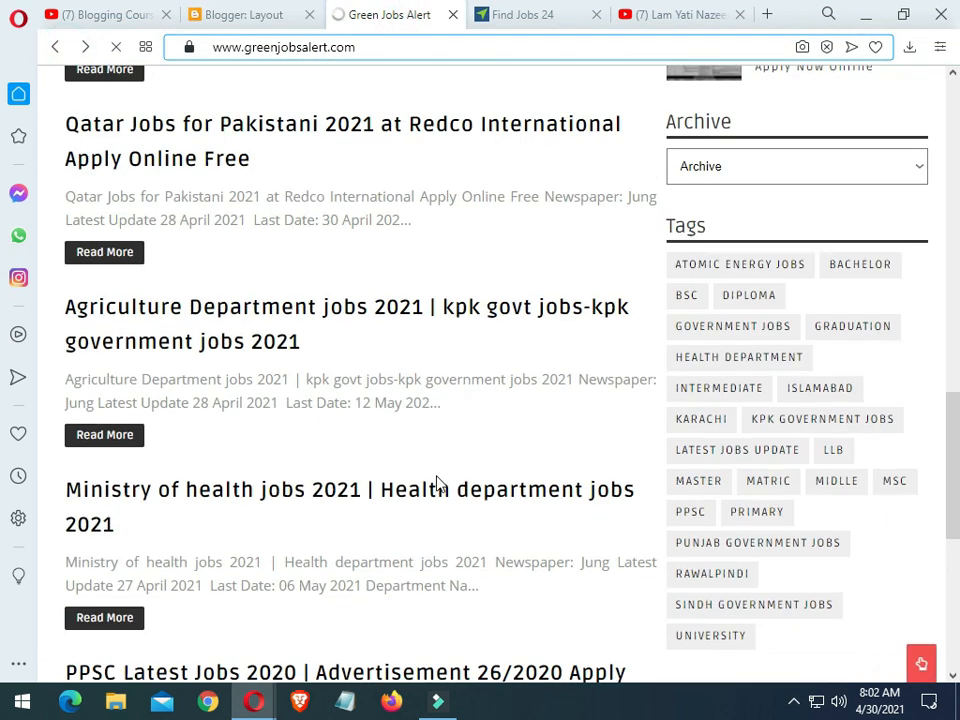
left_click(745, 370)
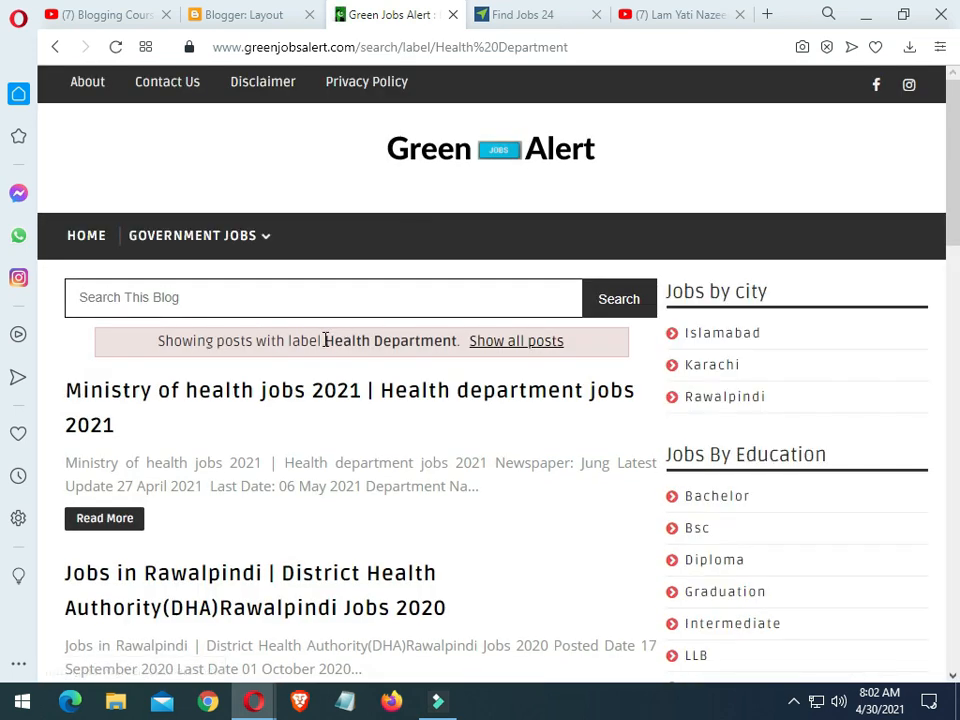
left_click_drag(325, 340, 455, 340)
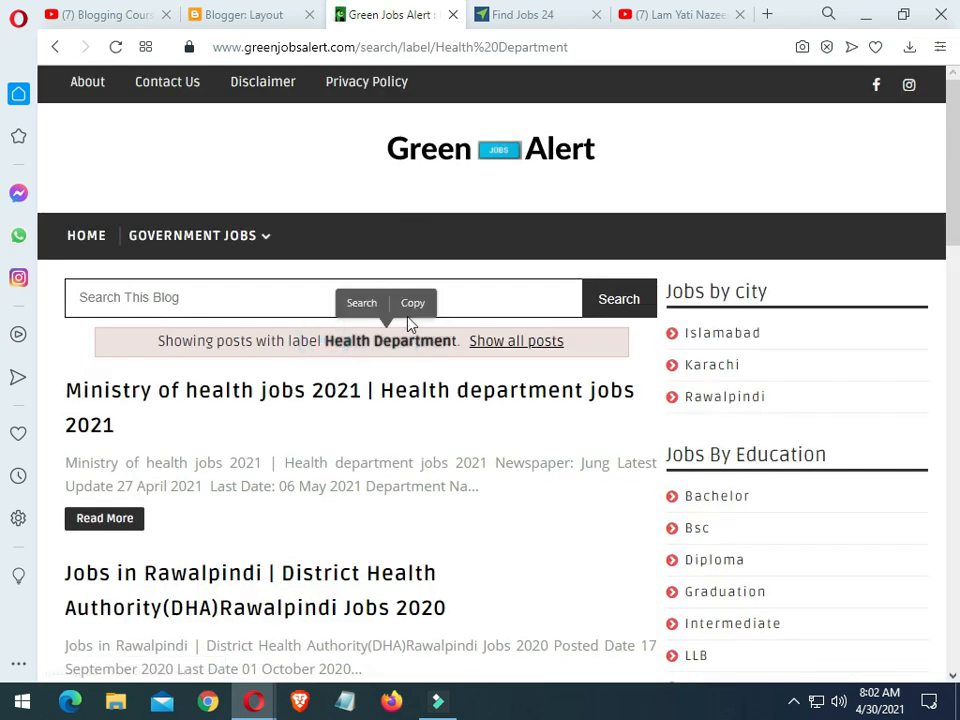
left_click(407, 302)
Step: Return to the Configure Link List window and enter "_Health Department" as the new site name
left_click(255, 16)
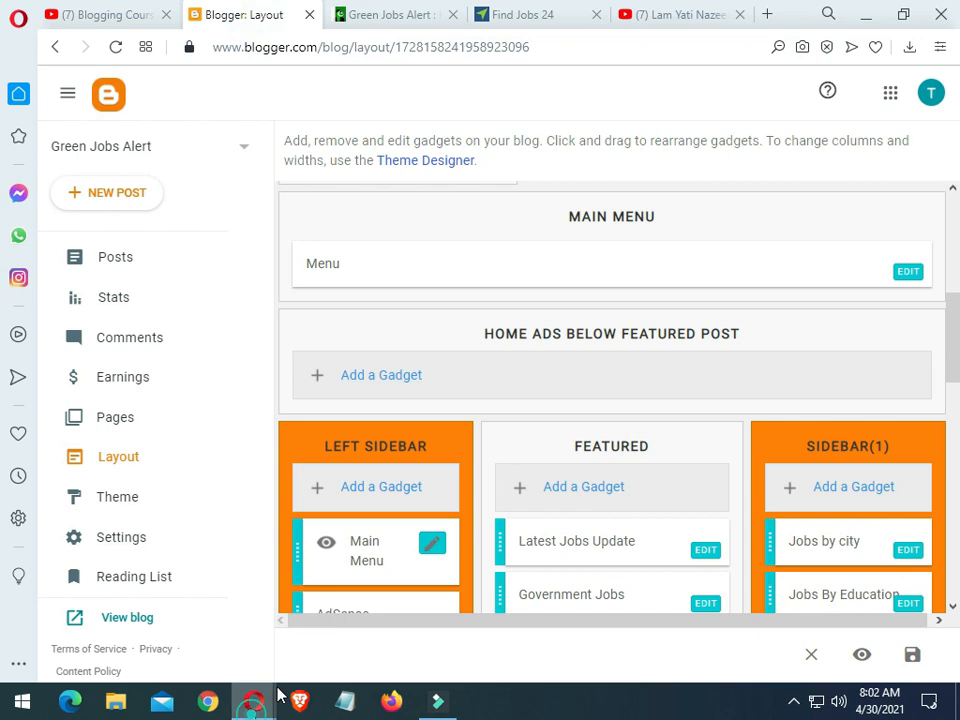
mouse_move(254, 701)
left_click(367, 575)
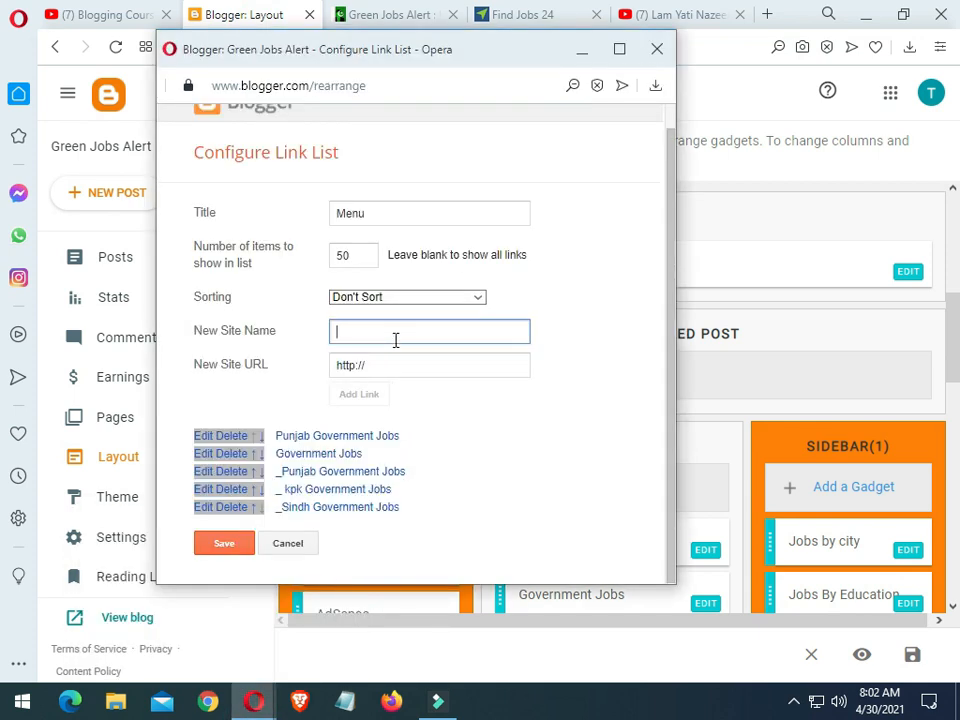
key("ctrl+v")
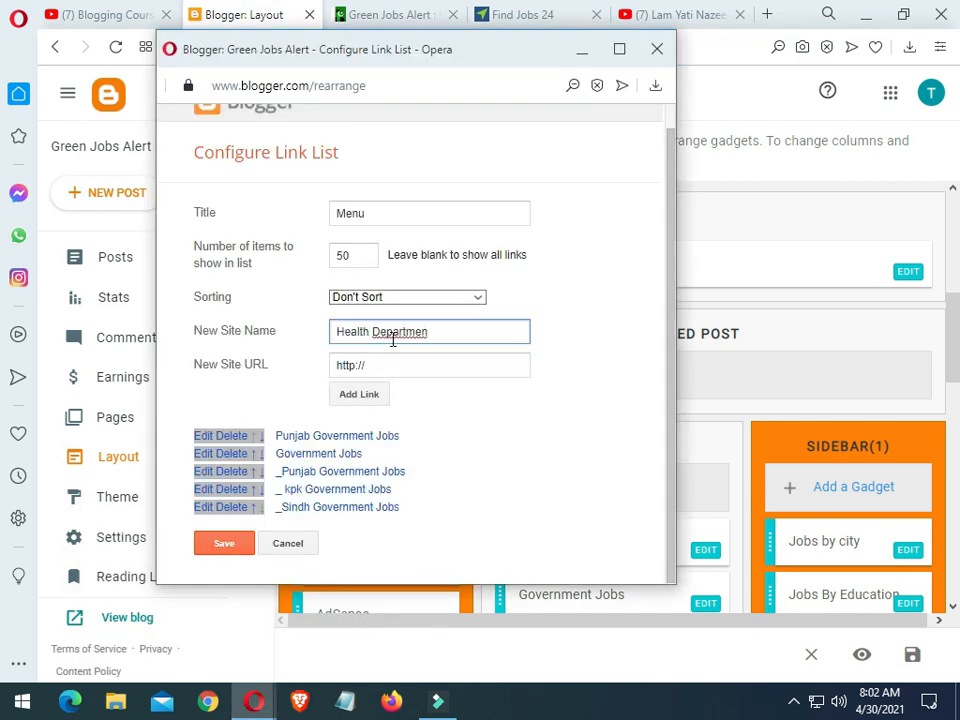
type("t")
left_click(339, 339)
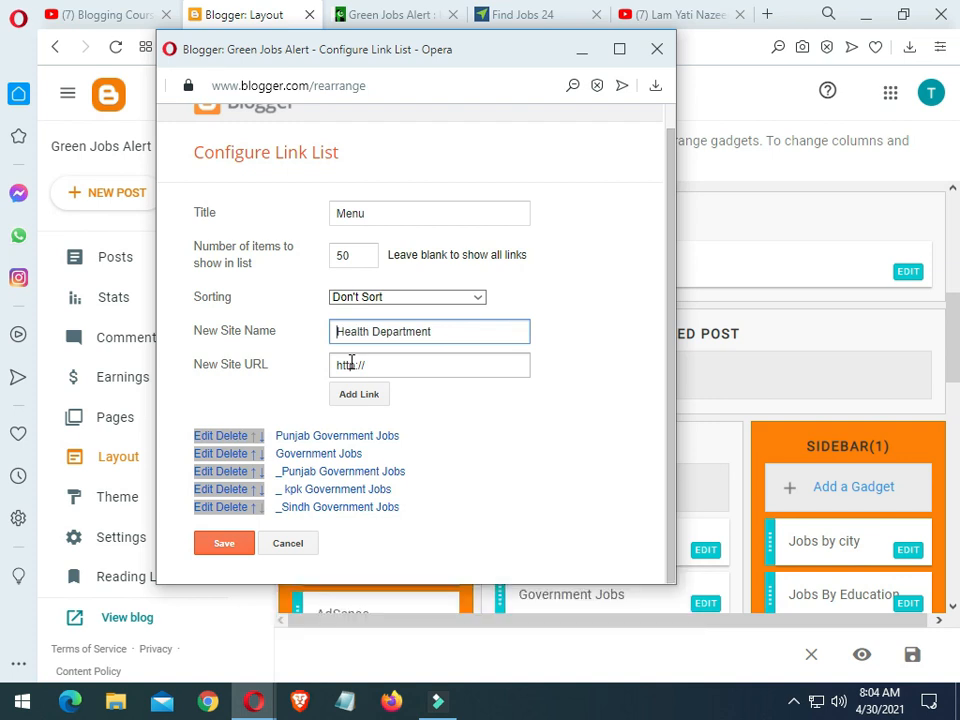
type("_")
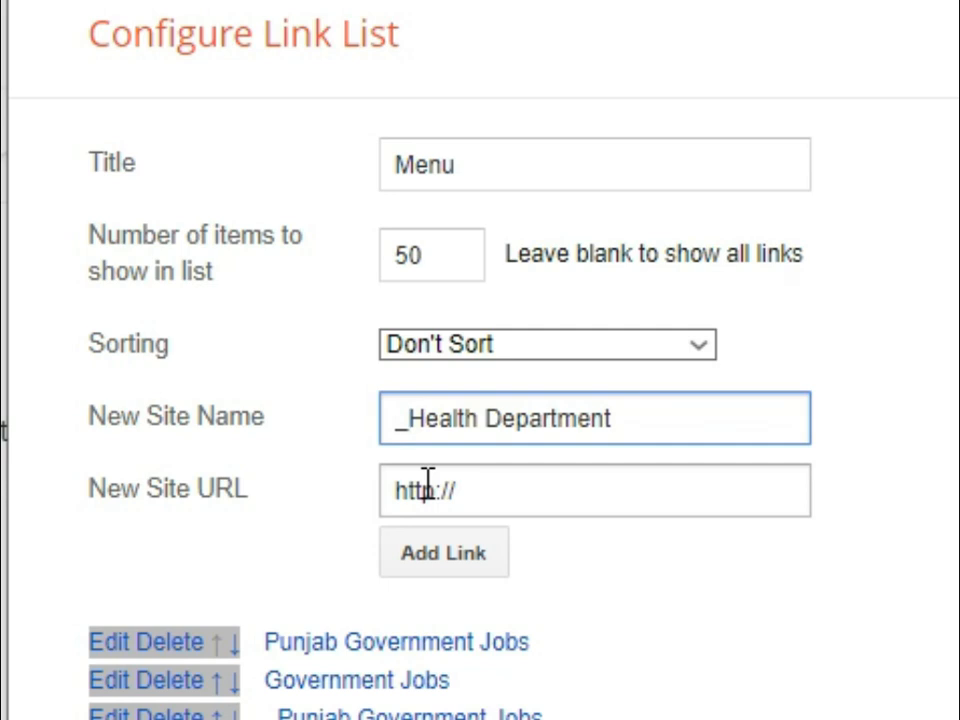
Step: Copy the address of the Health Department label page on the live blog
left_click(321, 454)
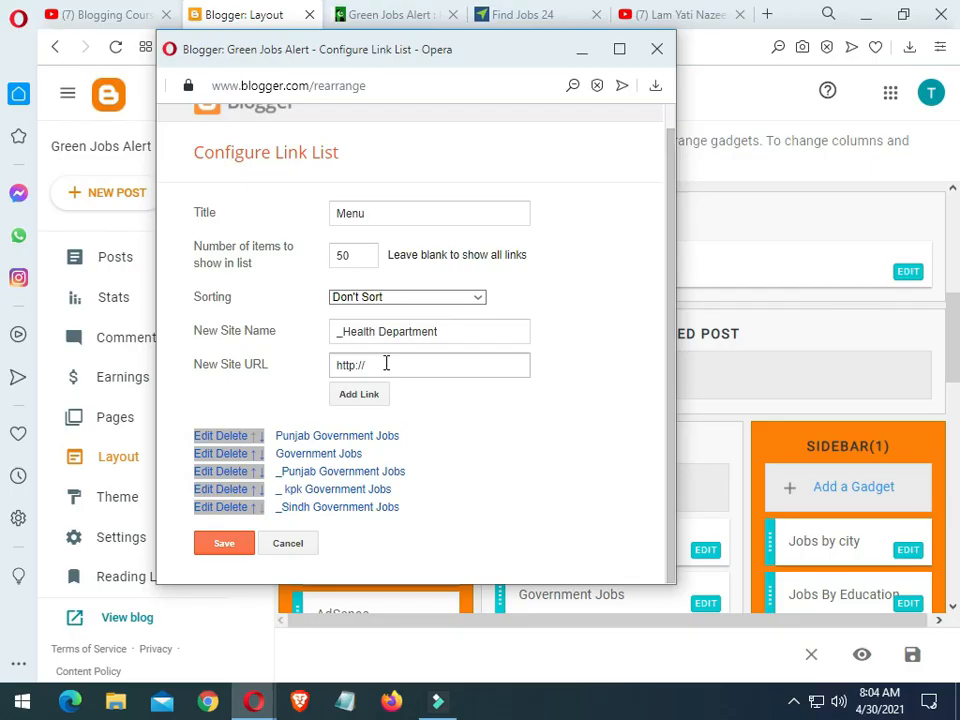
left_click(378, 20)
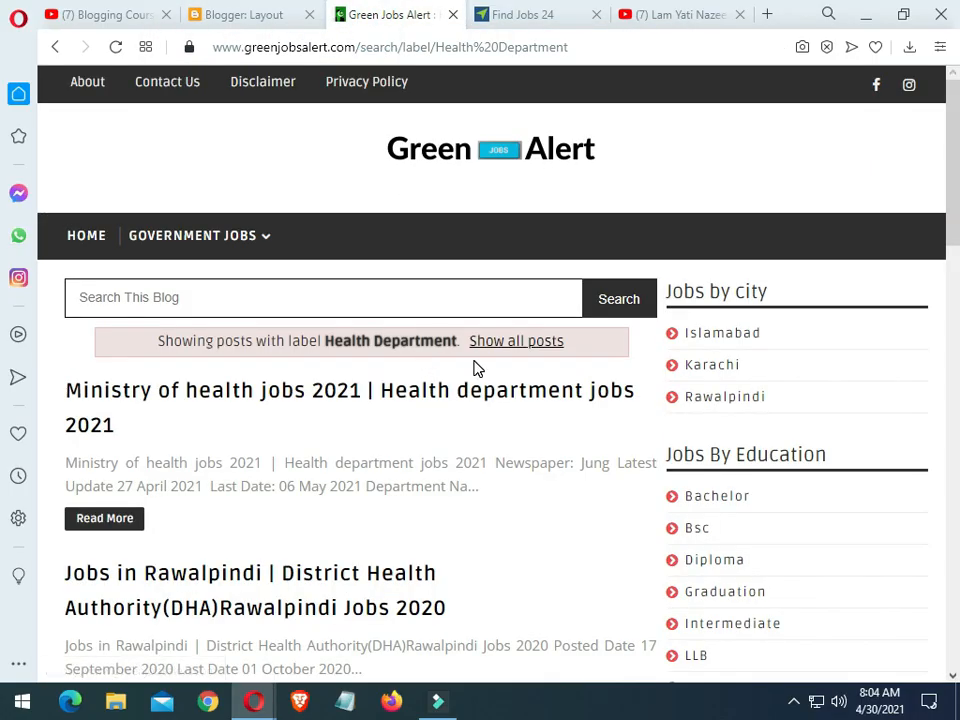
left_click(392, 46)
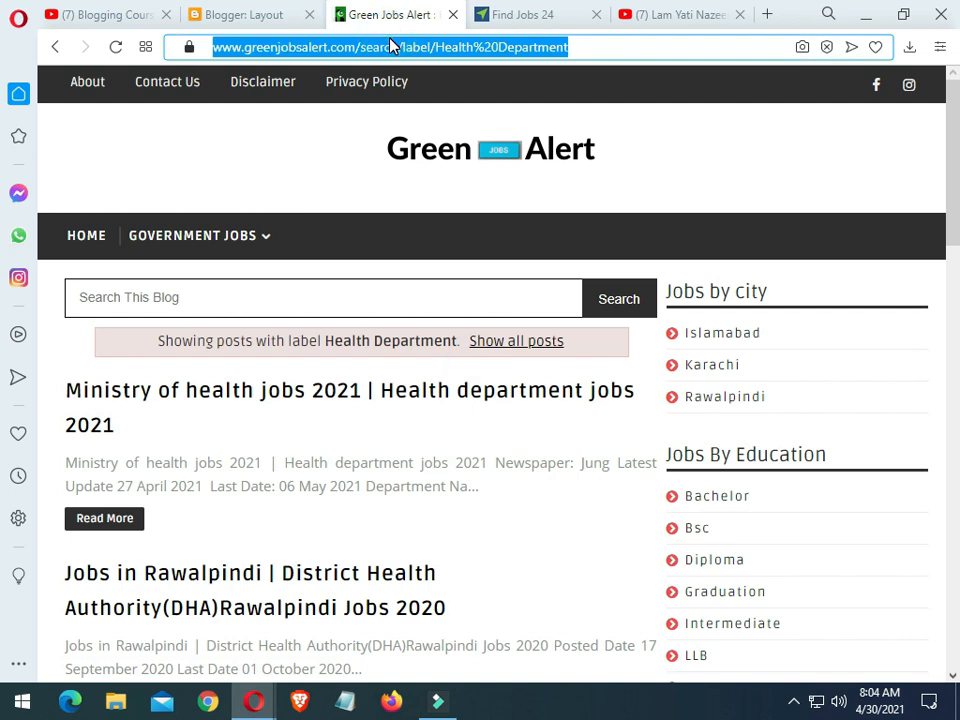
left_click(236, 15)
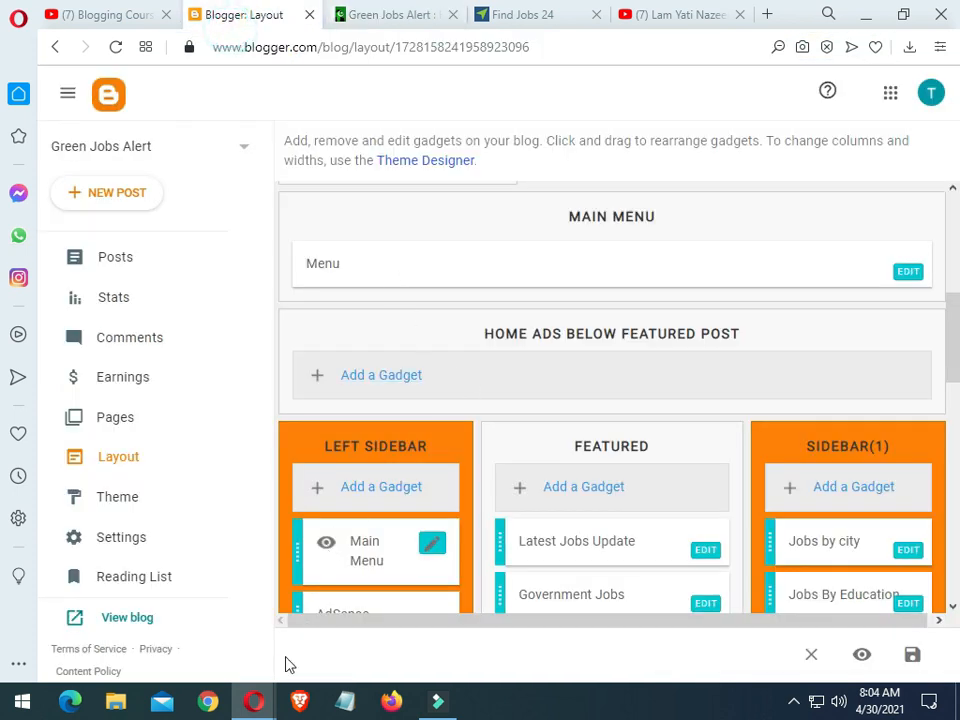
mouse_move(253, 701)
left_click(336, 583)
left_click(426, 365)
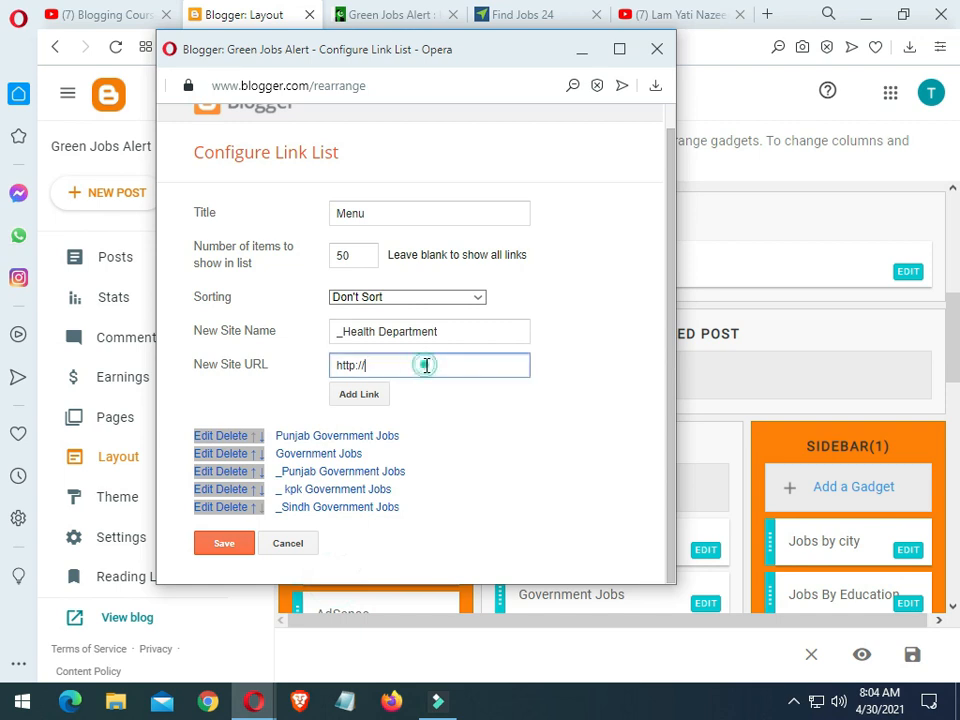
left_click_drag(426, 365, 328, 373)
key("ctrl+v")
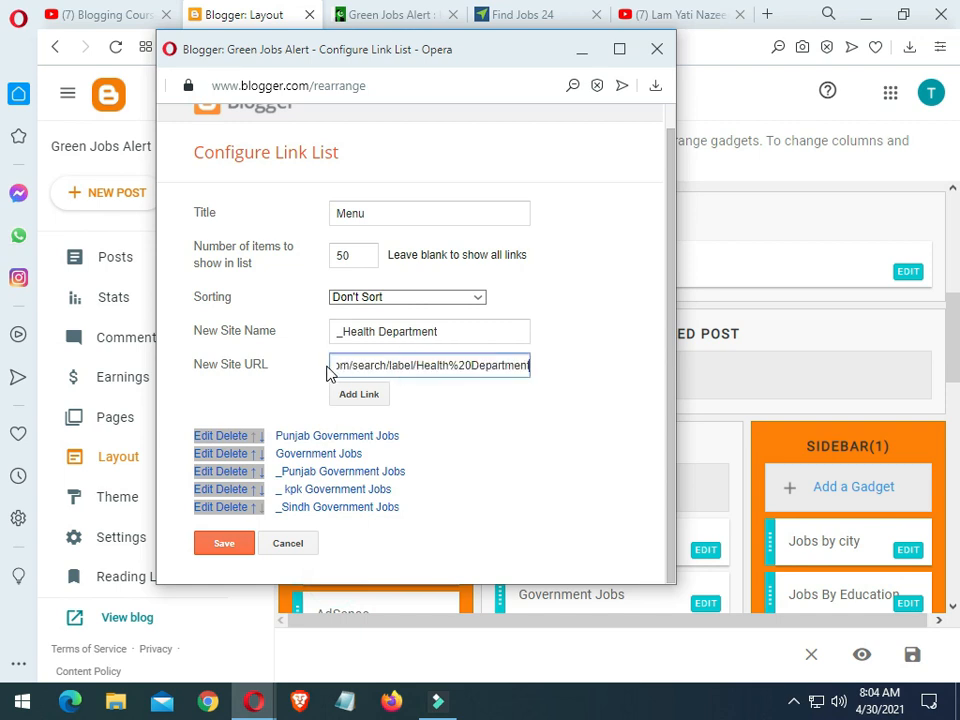
left_click(340, 394)
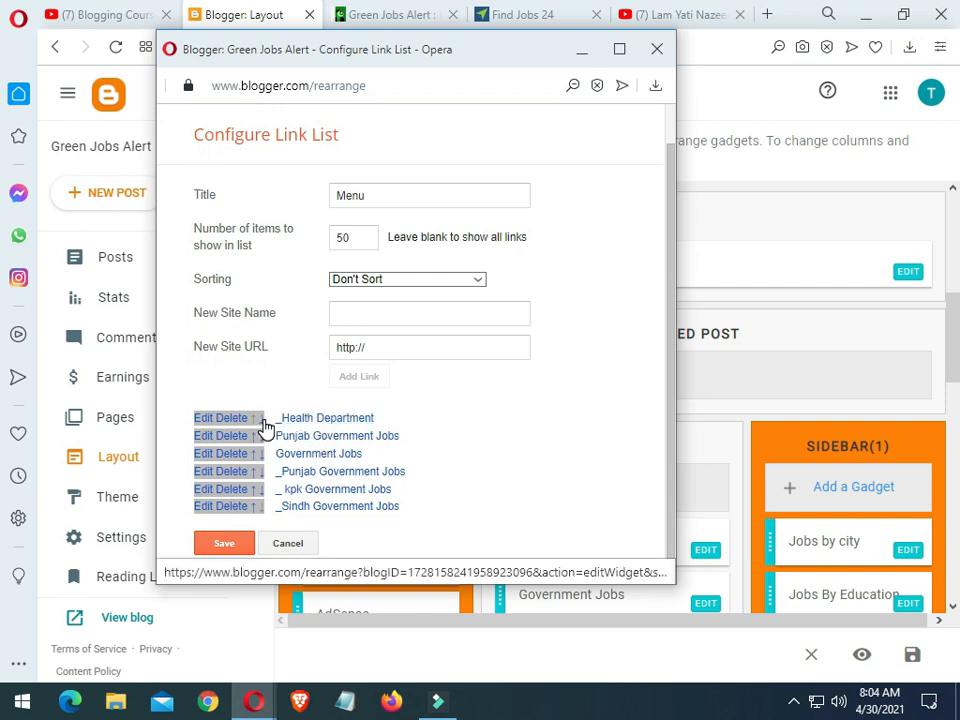
left_click(262, 421)
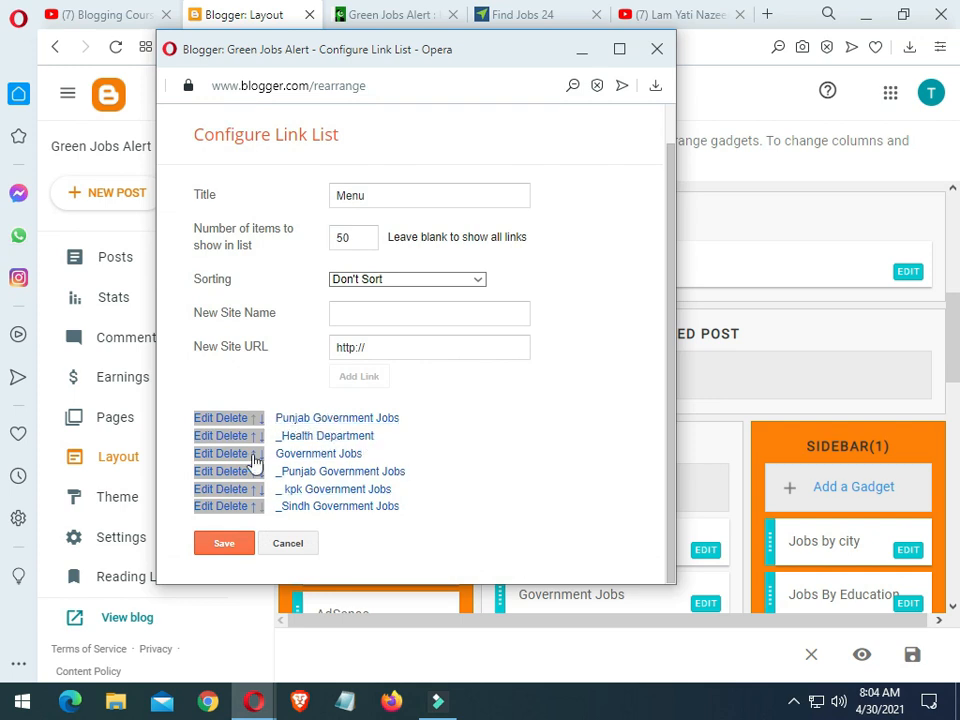
Step: Save the Menu link list and reload the live Green Jobs Alert home page to check the Punjab Government Jobs and Government Jobs dropdowns
left_click(226, 545)
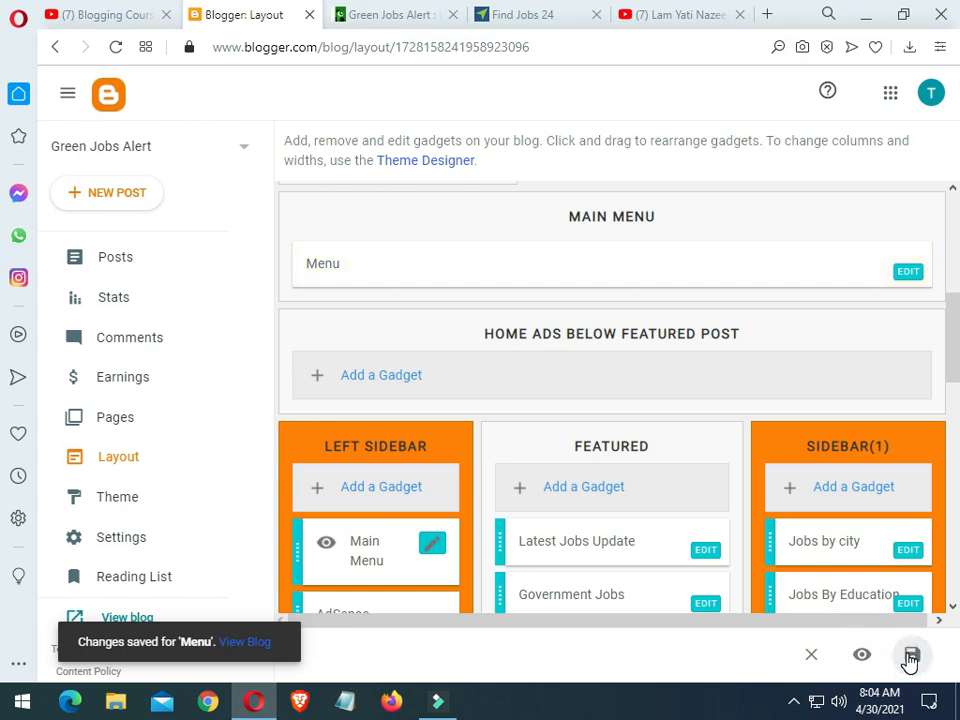
left_click(412, 15)
mouse_move(133, 242)
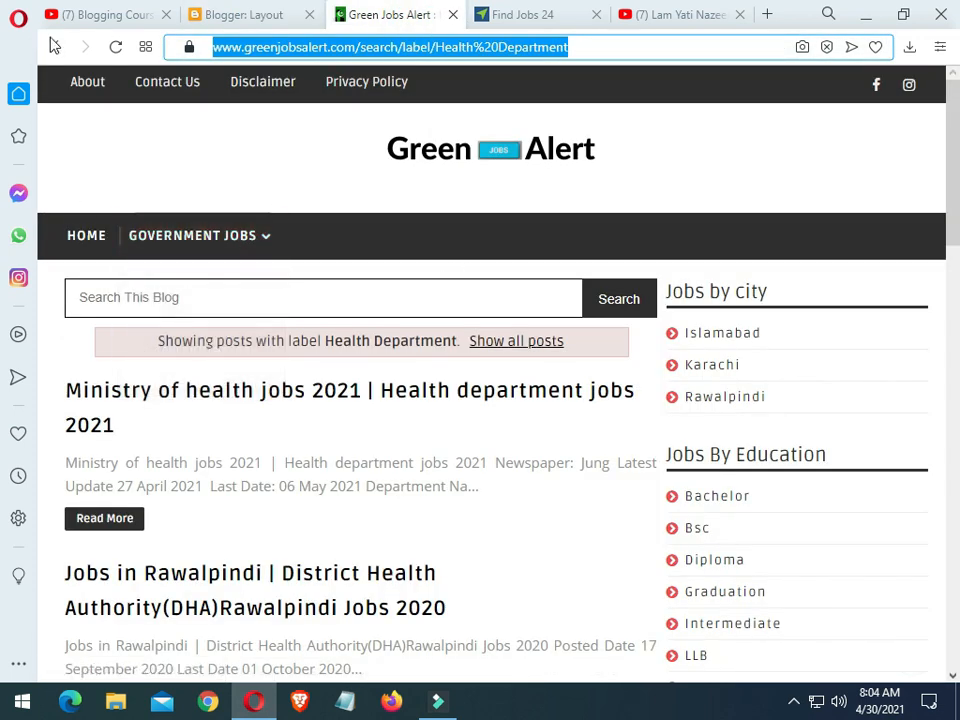
left_click(55, 47)
scroll(349, 289, "up", 10)
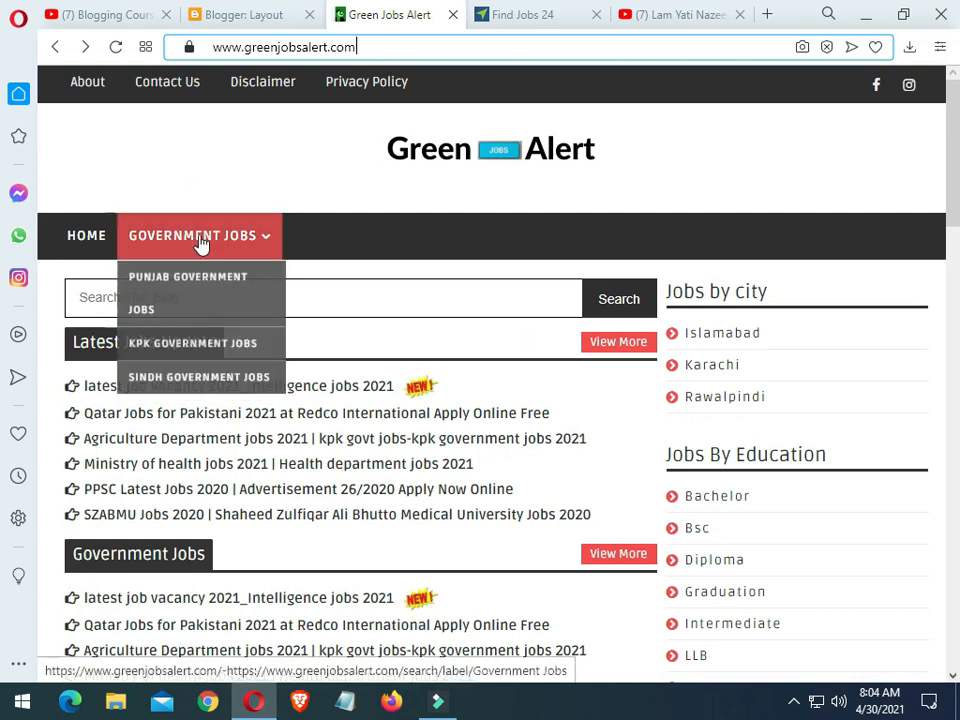
left_click(117, 47)
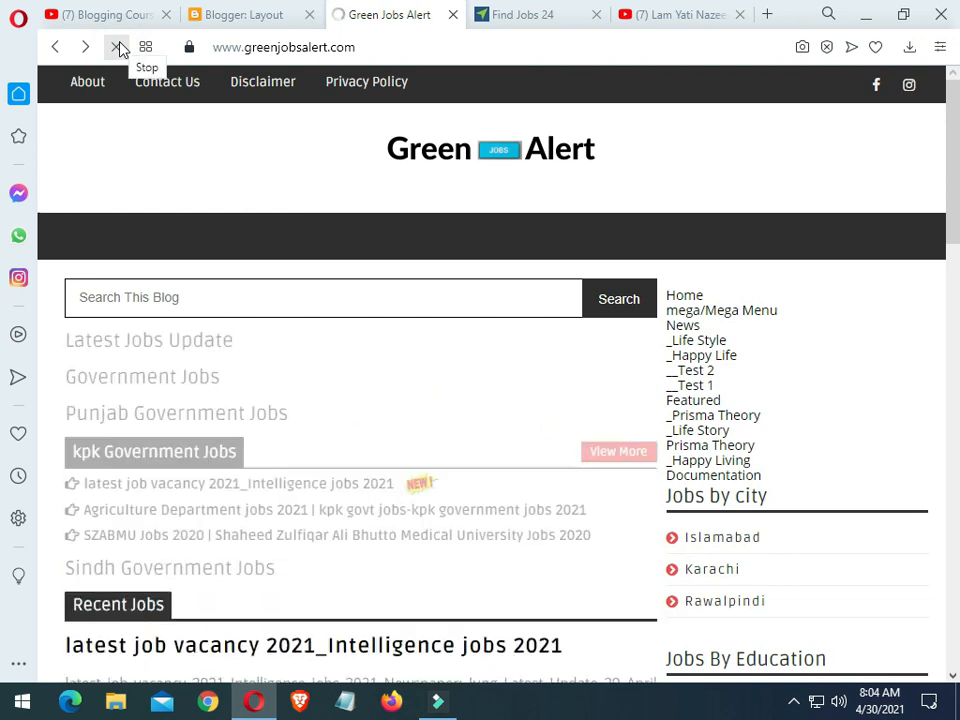
mouse_move(232, 234)
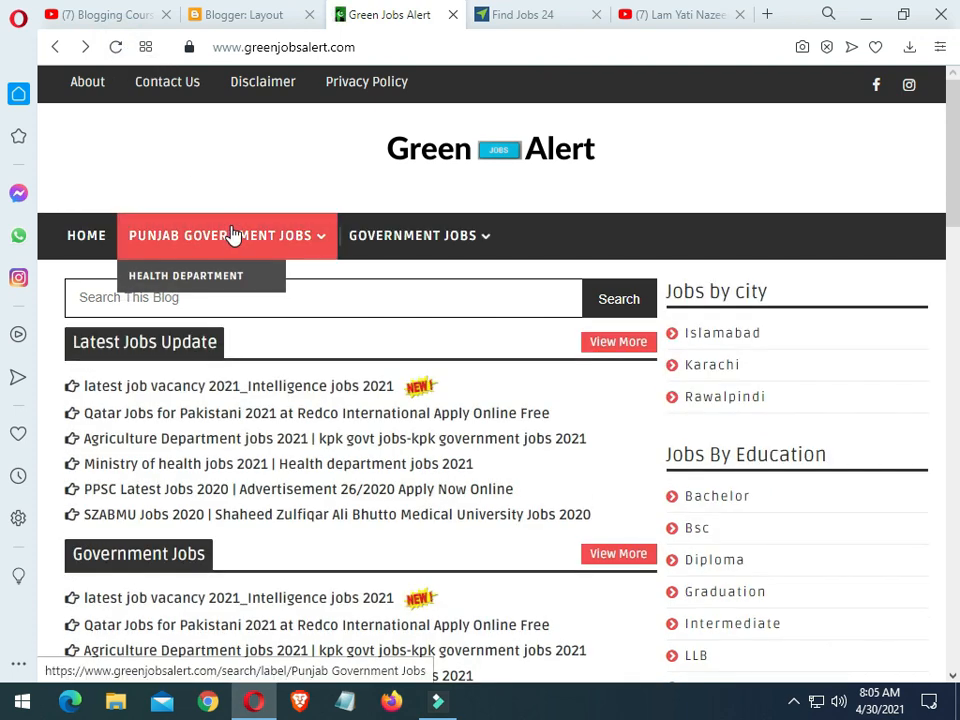
mouse_move(403, 240)
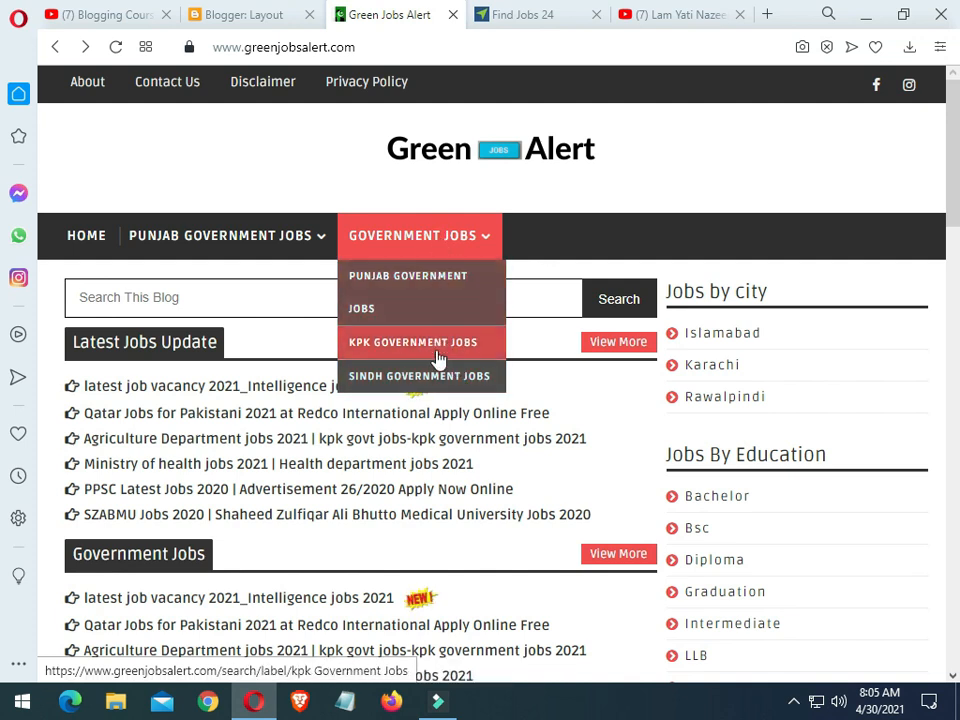
mouse_move(278, 236)
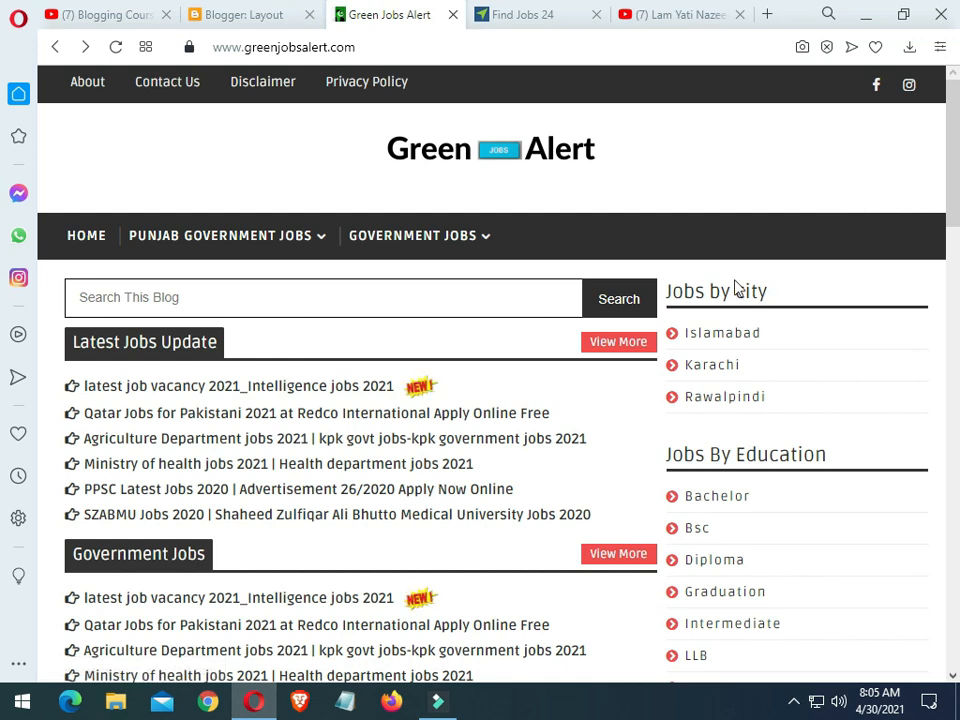
Step: Examine the Find Jobs 24 navigation menu as a reference and return to the live Green Jobs Alert blog
left_click(540, 14)
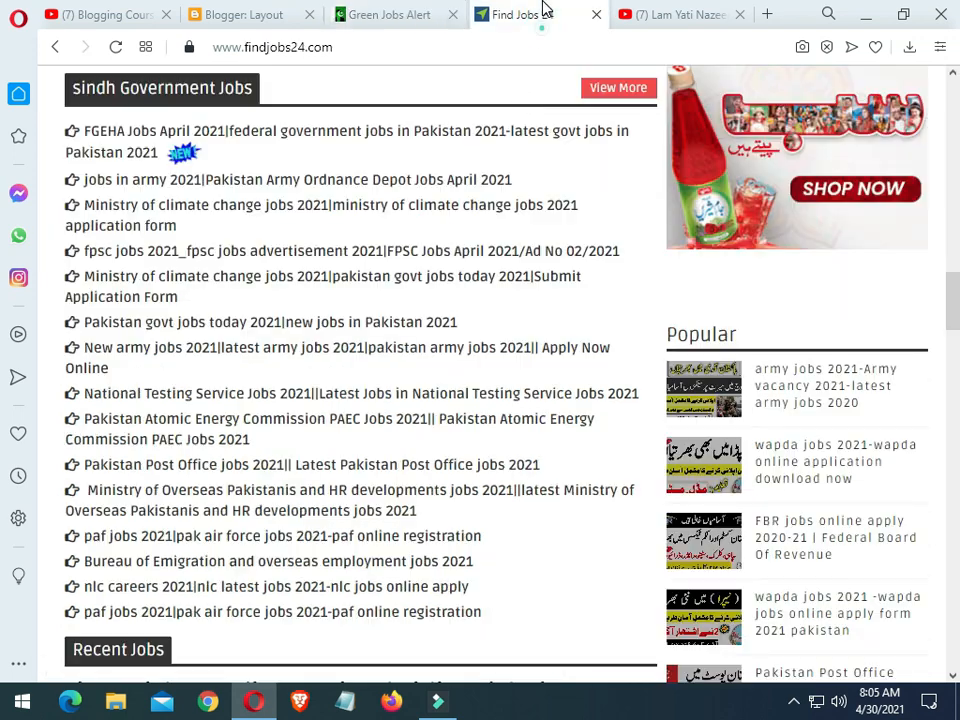
scroll(549, 231, "up", 10)
scroll(551, 231, "up", 1)
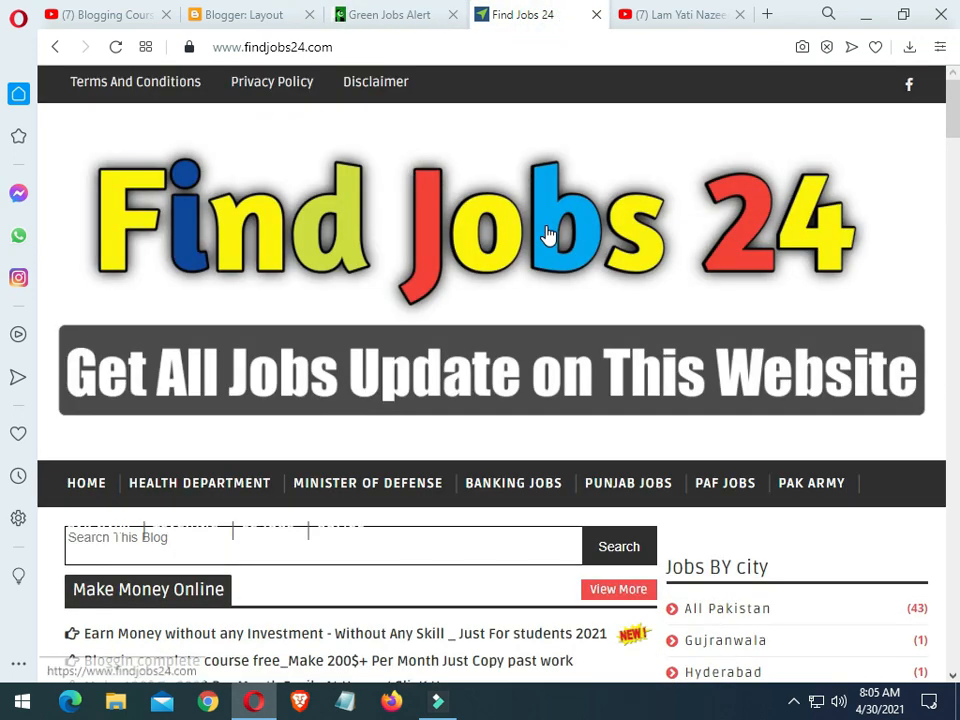
scroll(489, 220, "down", 2)
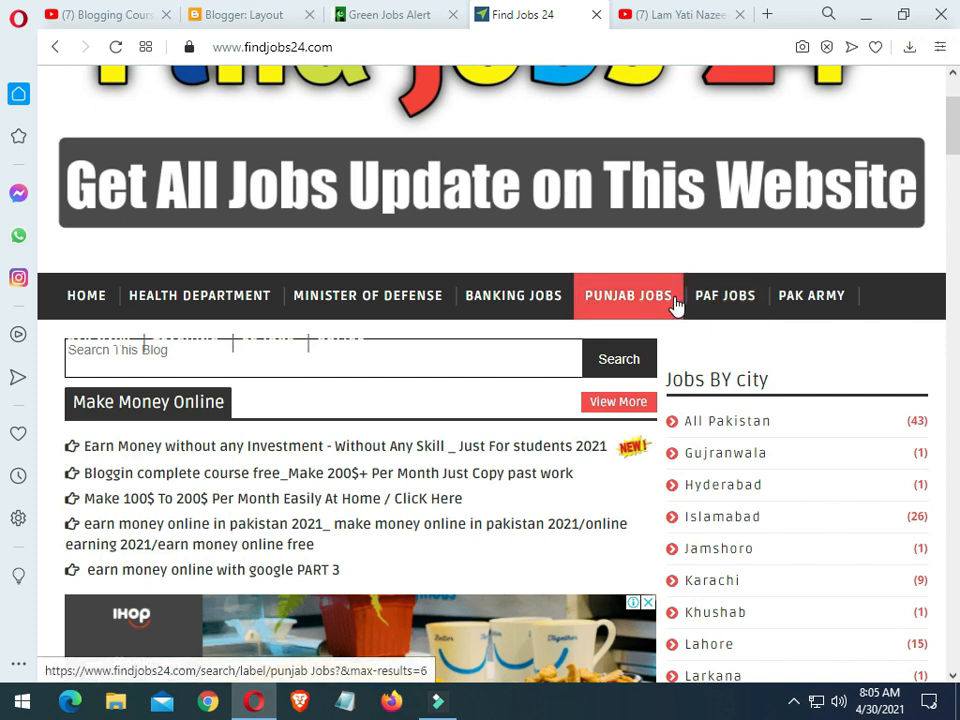
scroll(540, 260, "up", 2)
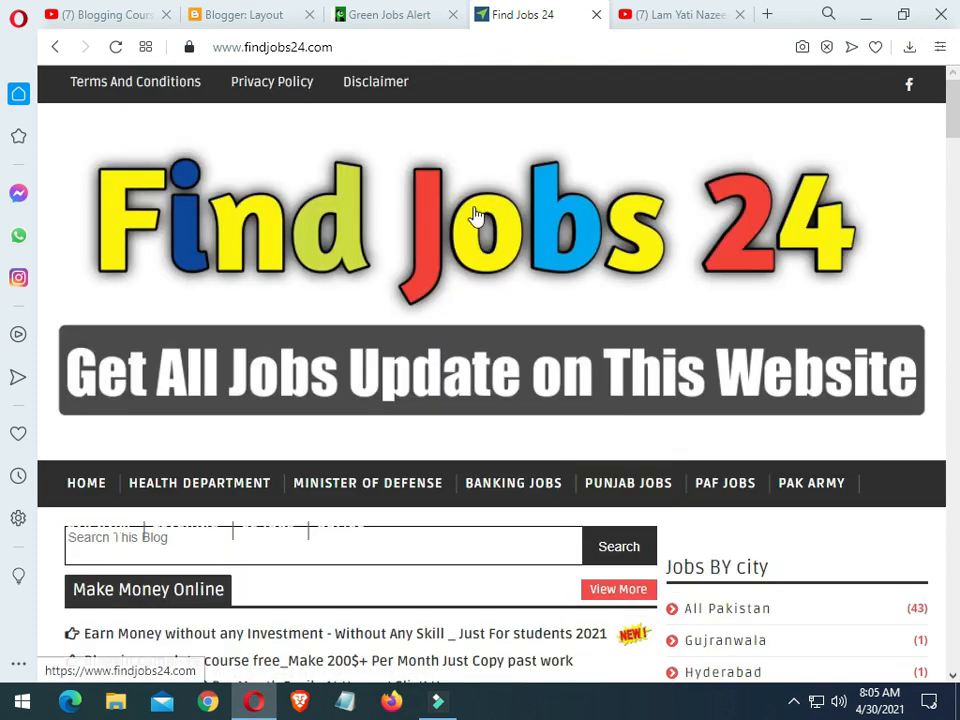
left_click(400, 12)
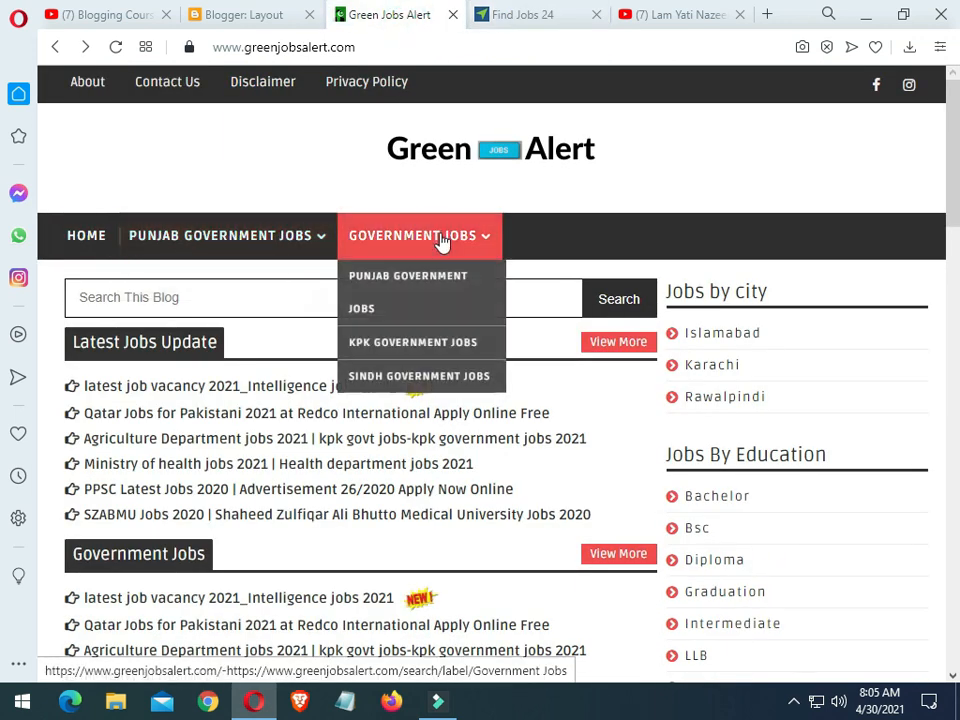
Step: Reopen the main menu's link list in the Blogger layout and enter "_" as the new site name
left_click(258, 12)
scroll(389, 501, "down", 4)
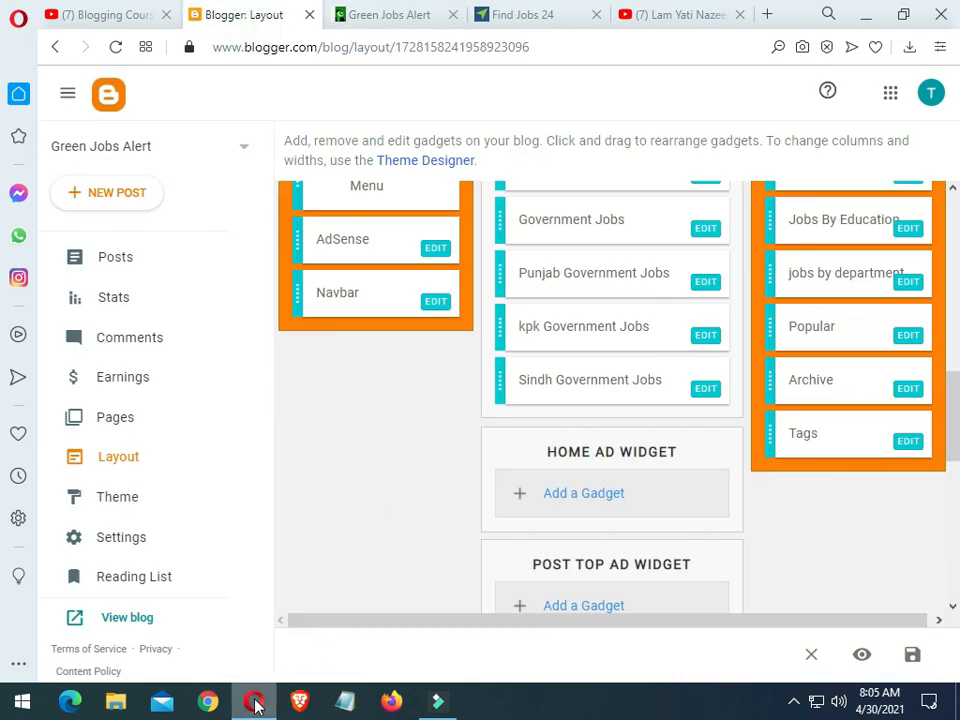
scroll(414, 420, "up", 5)
left_click(906, 366)
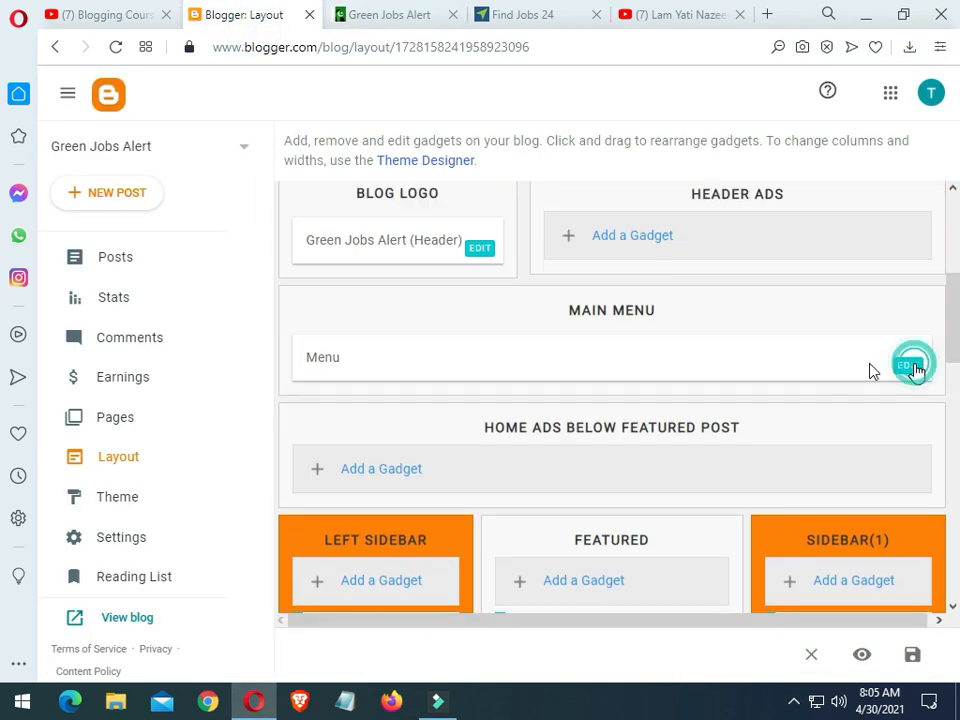
scroll(343, 356, "down", 1)
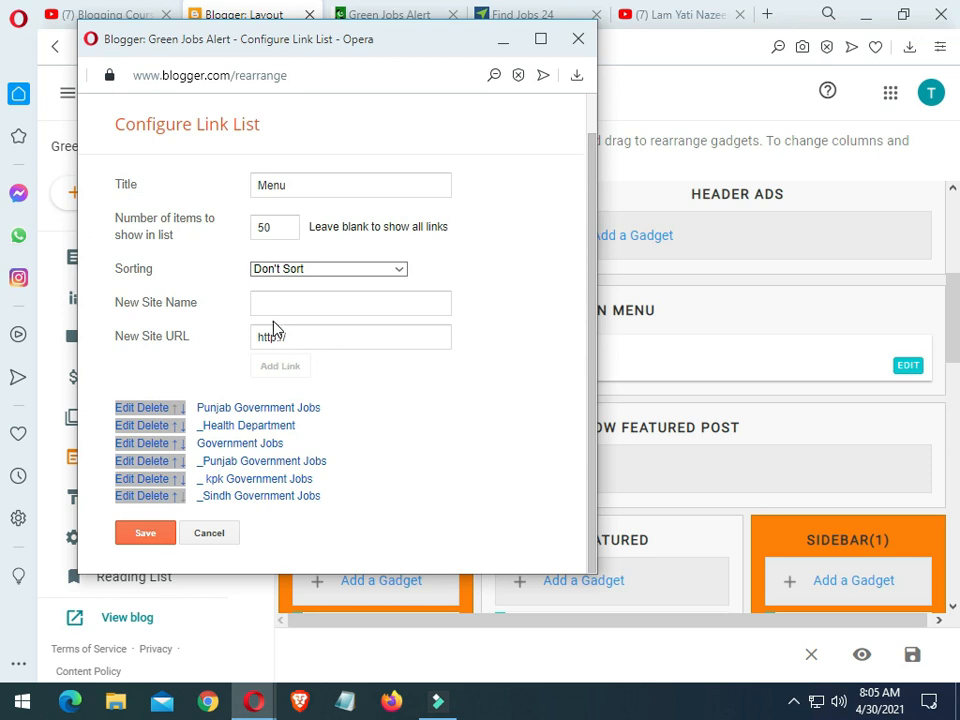
left_click(184, 304)
left_click(214, 300)
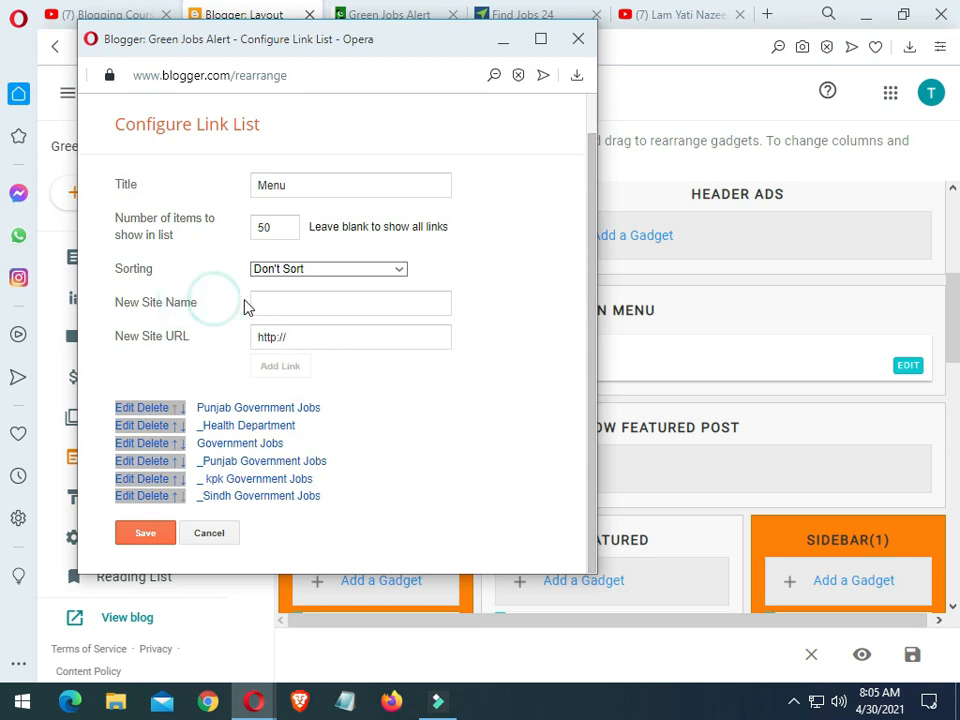
left_click(157, 298)
left_click(285, 302)
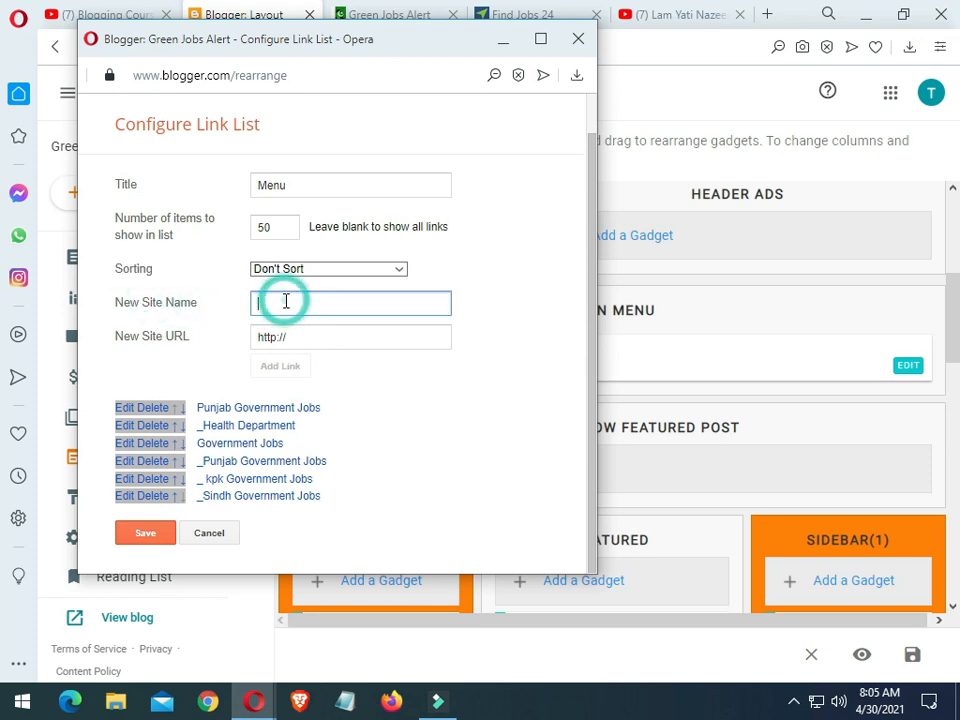
right_click(285, 302)
left_click(279, 302)
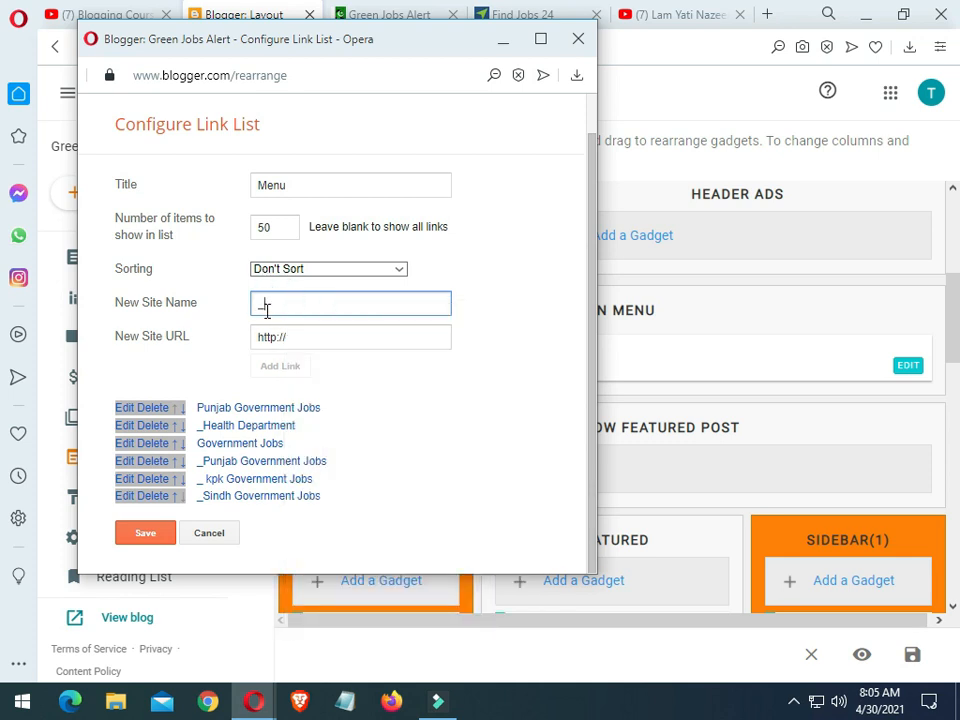
type("_")
left_click(306, 328)
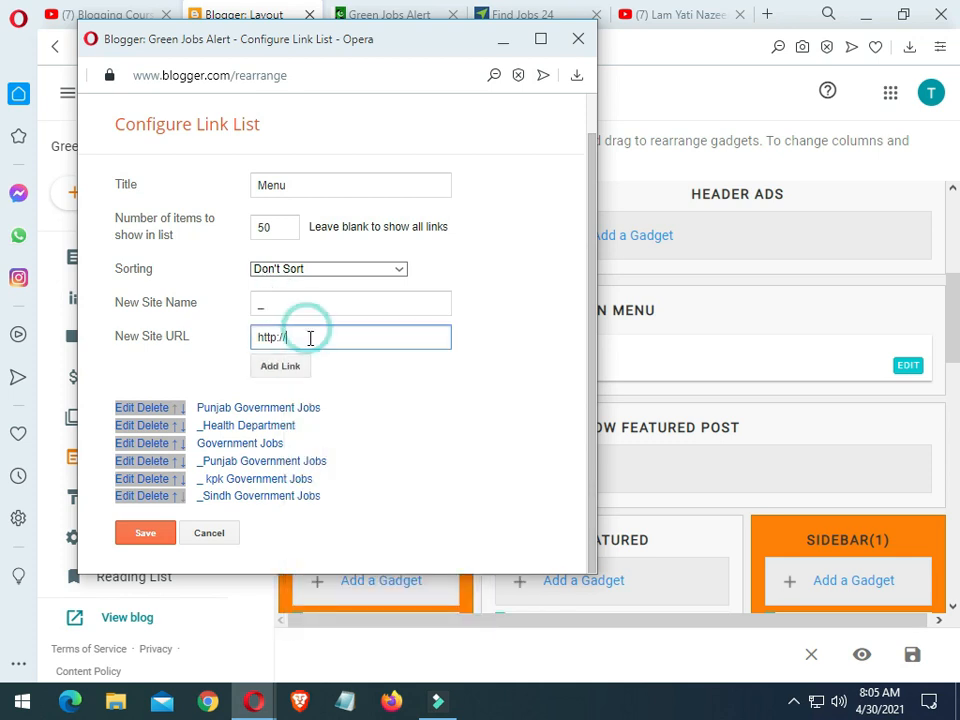
triple_click(306, 334)
left_click(274, 311)
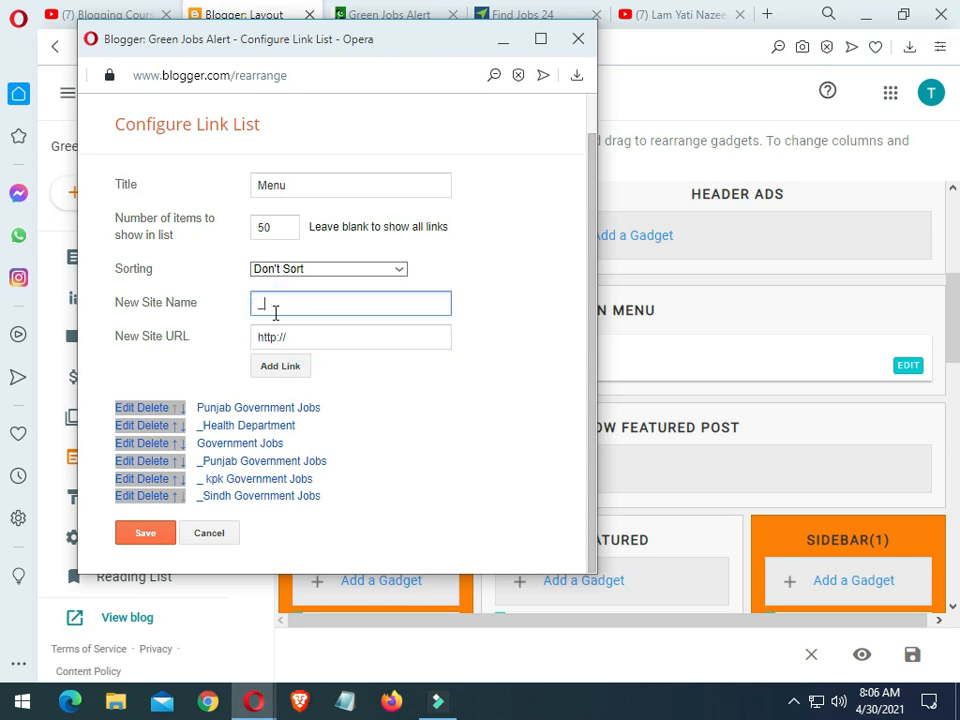
left_click_drag(275, 310, 259, 308)
left_click(291, 301)
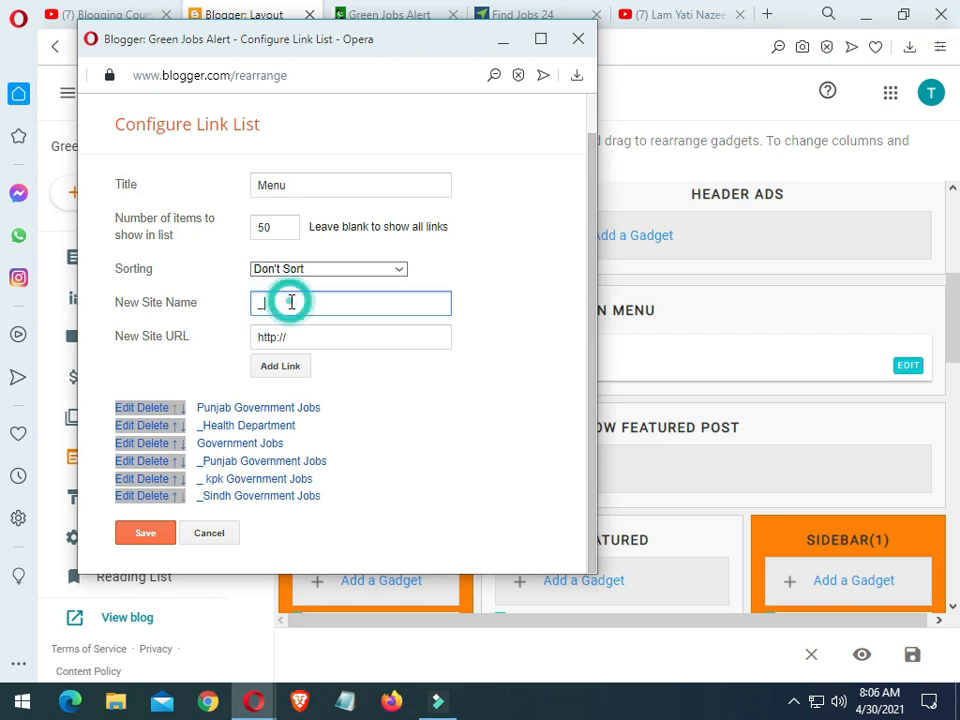
left_click(302, 336)
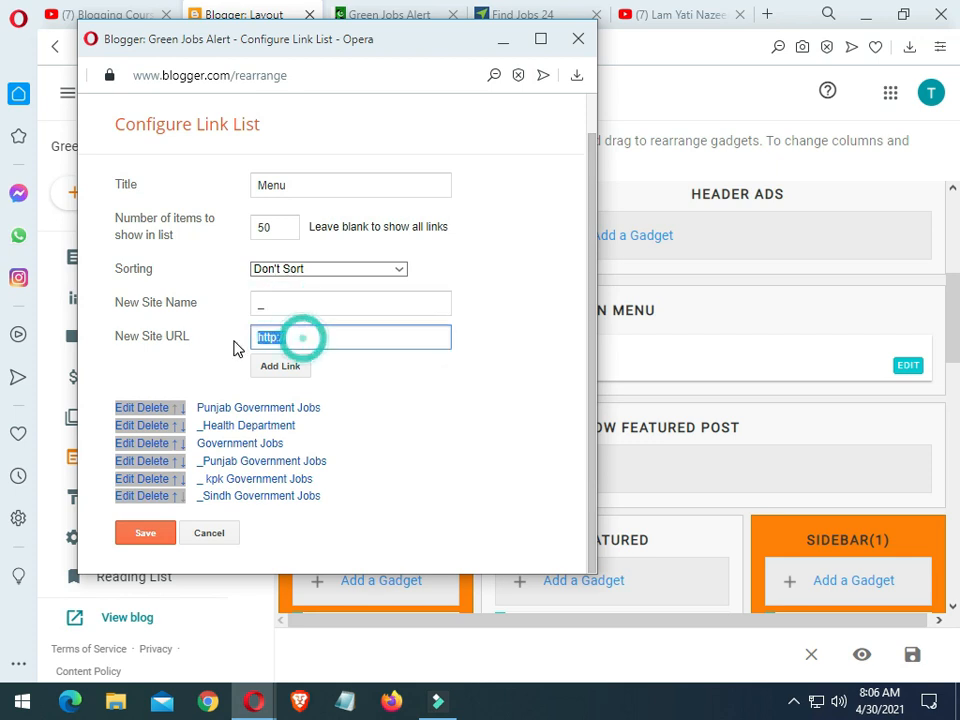
left_click(240, 339)
left_click(282, 367)
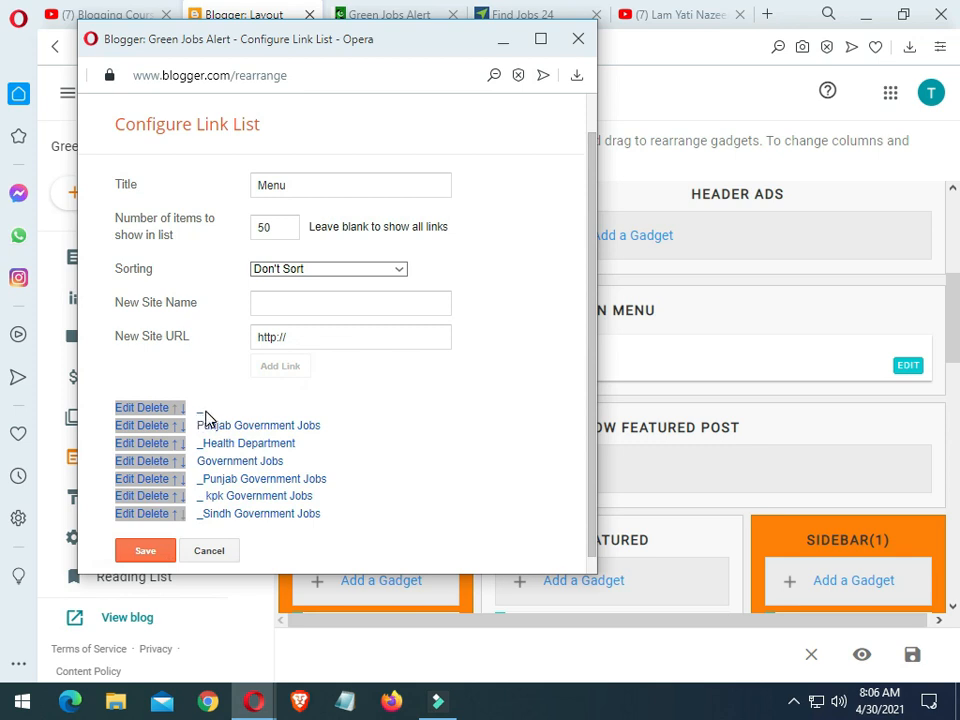
Step: Delete the "_" link and save the Menu link list
left_click(155, 410)
scroll(377, 450, "down", 1)
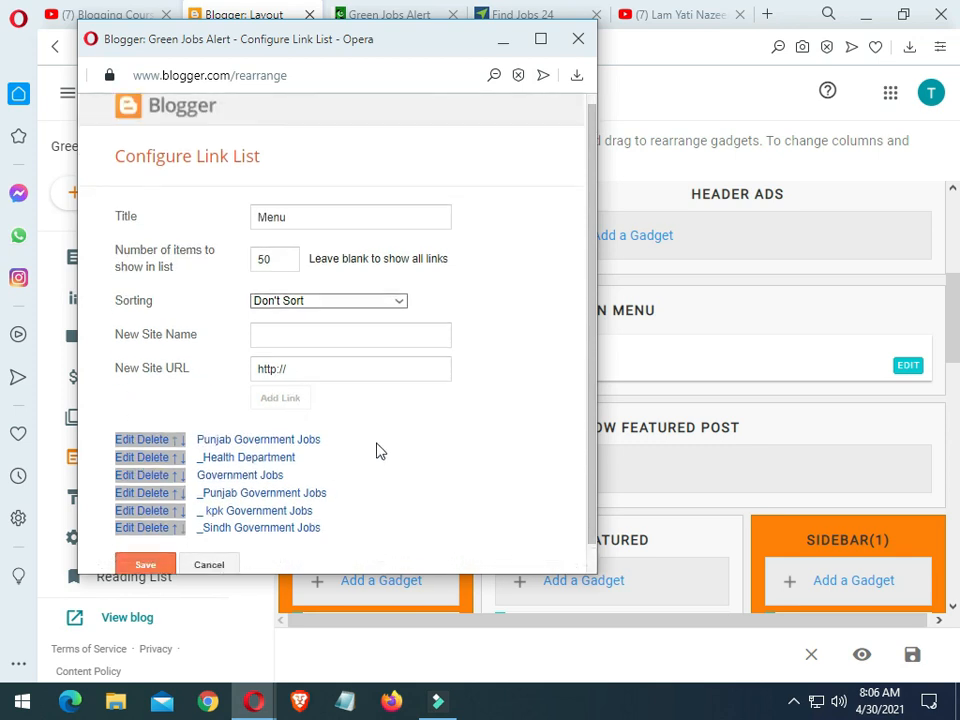
left_click(152, 534)
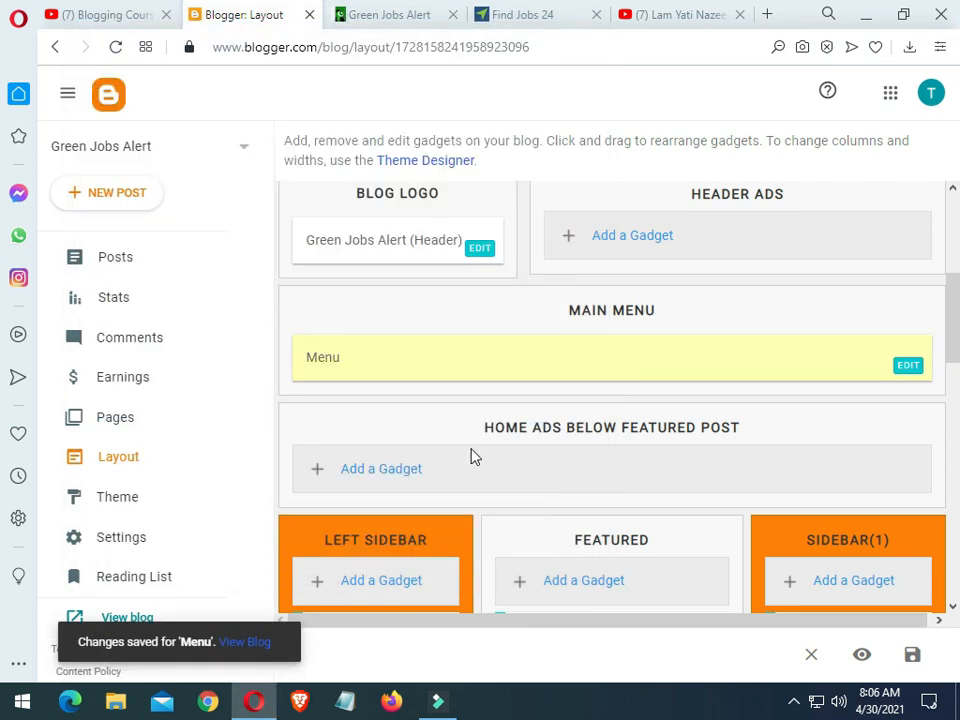
Step: Review the blog layout's gadget sections from the theme options down to the footer social widget
scroll(733, 372, "down", 10)
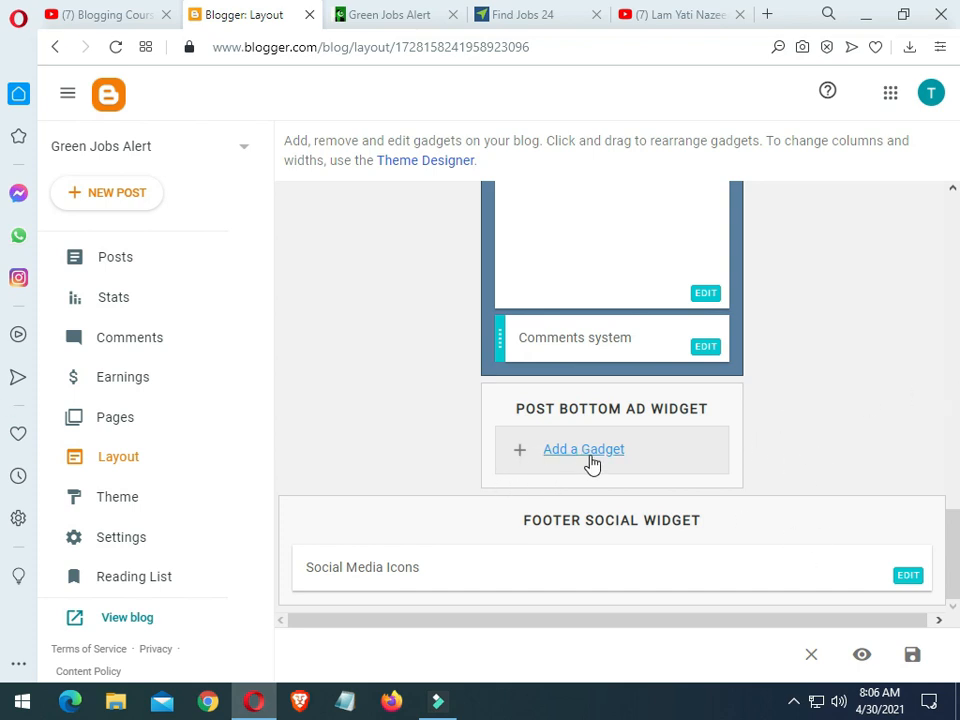
scroll(746, 476, "up", 8)
scroll(758, 481, "down", 8)
scroll(475, 535, "up", 10)
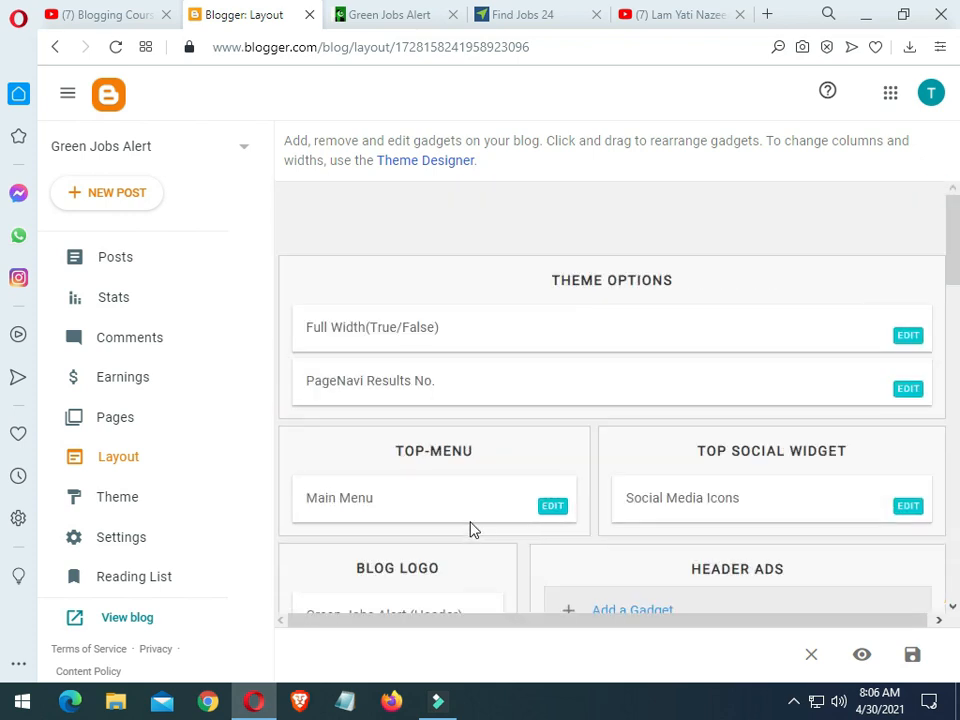
scroll(472, 530, "down", 3)
scroll(474, 529, "up", 1)
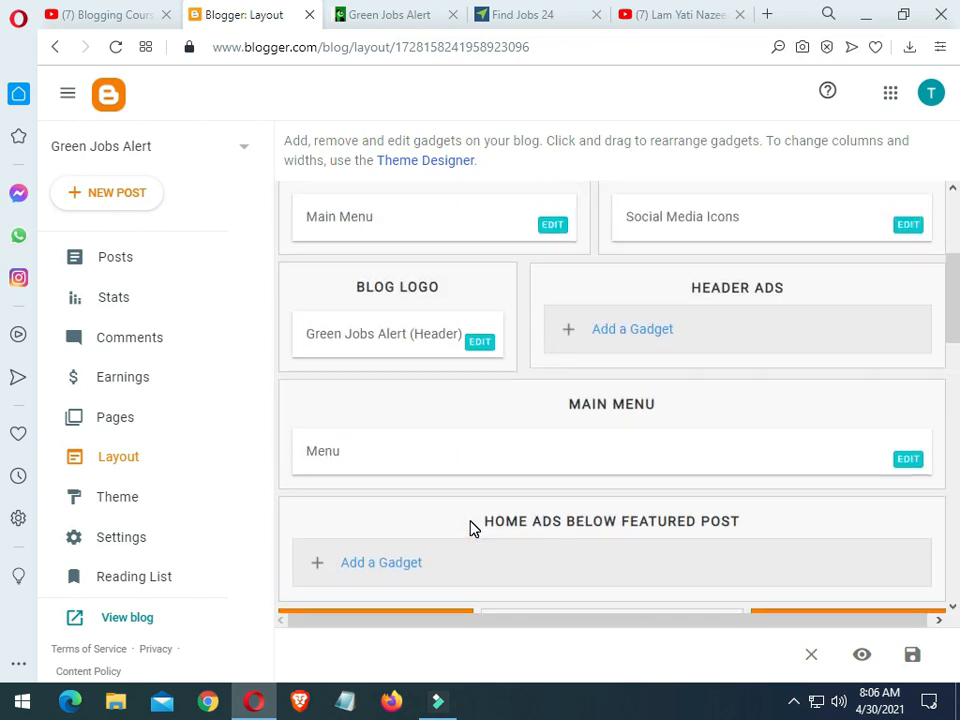
scroll(474, 529, "down", 10)
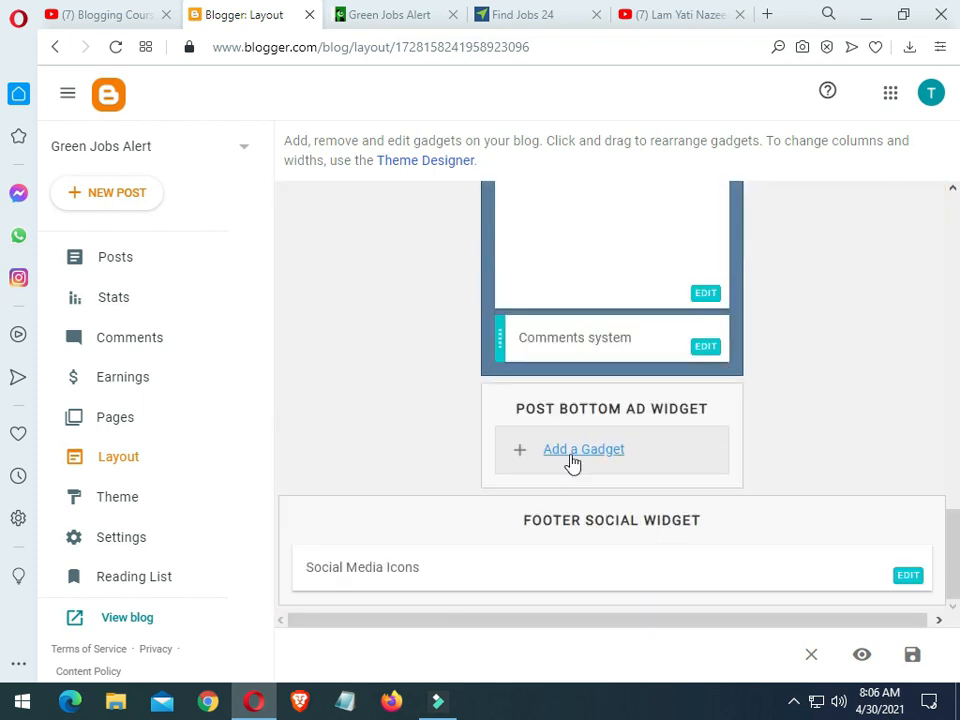
scroll(714, 465, "up", 10)
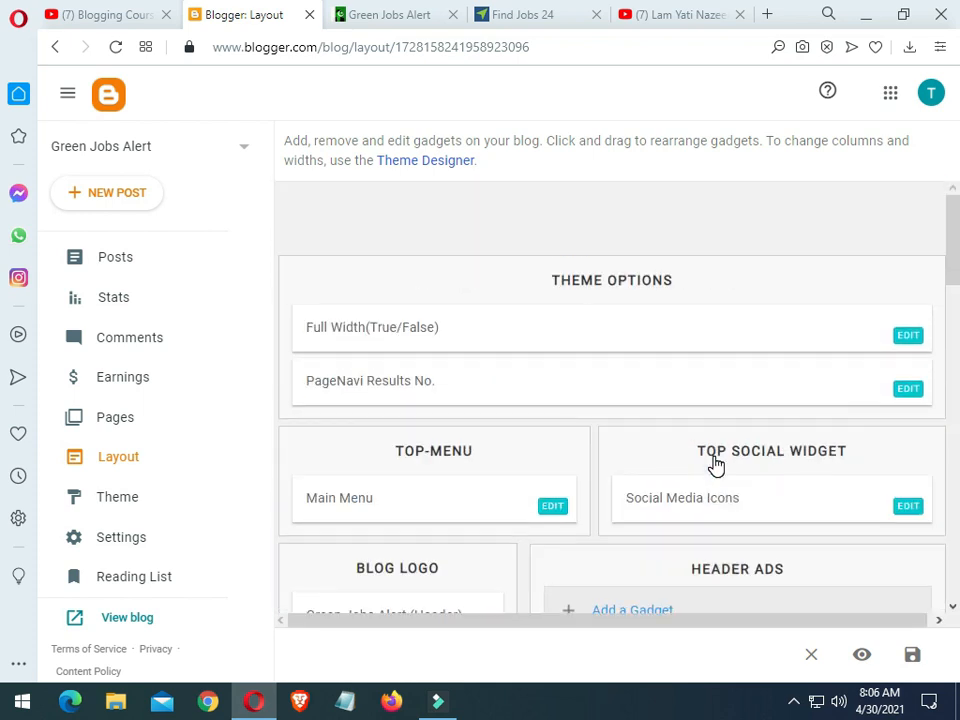
Step: Look through the whole Find Jobs 24 home page, including its menu, sidebar label lists, ads and email subscription box
left_click(495, 15)
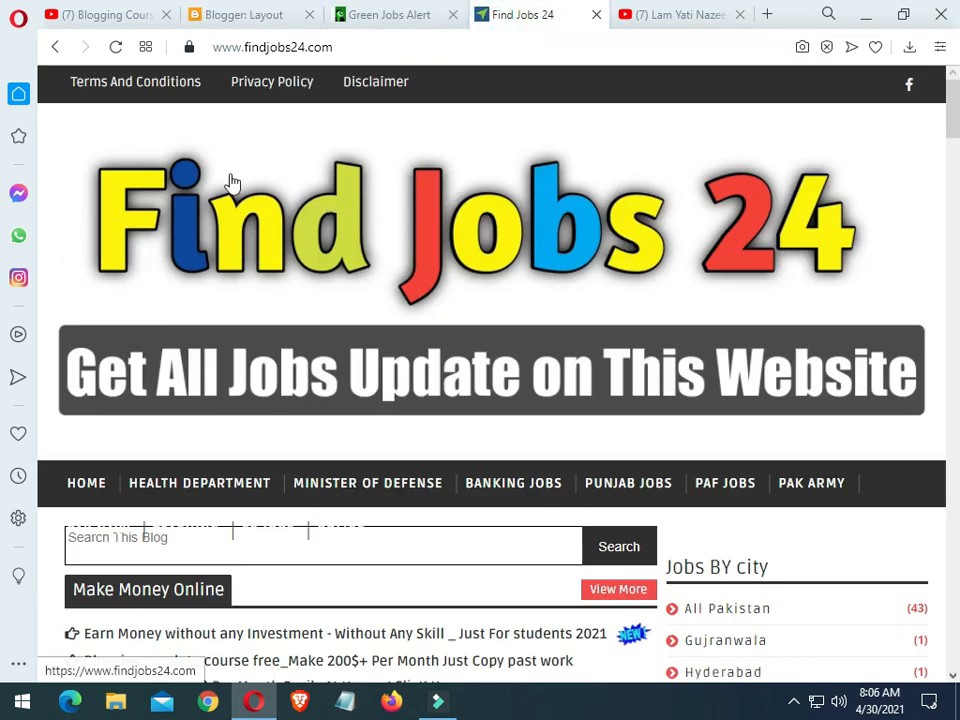
scroll(486, 242, "down", 4)
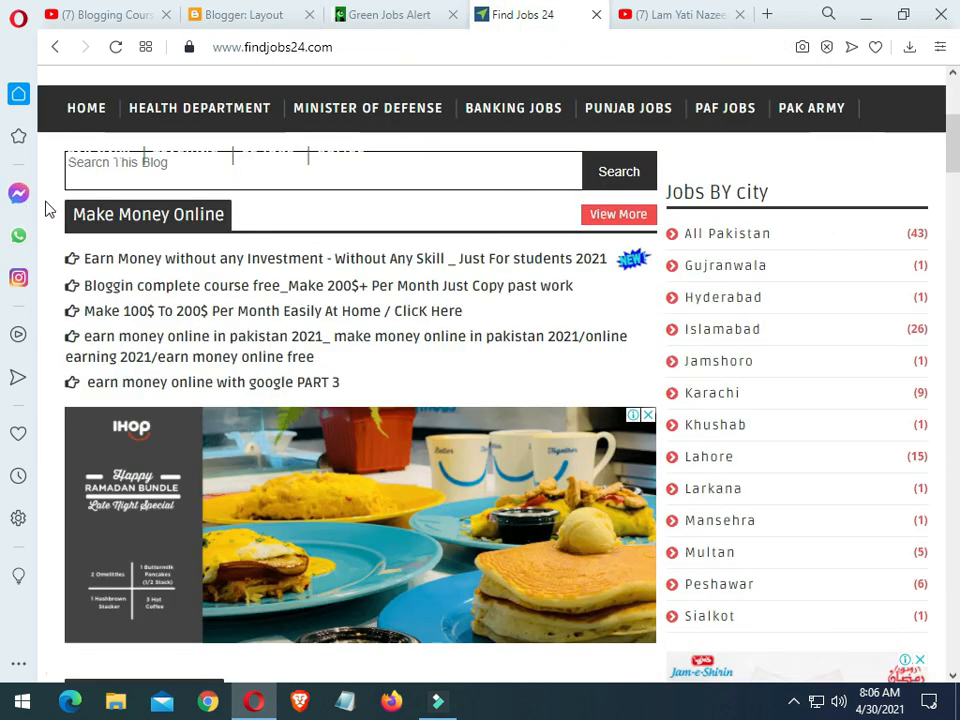
scroll(64, 204, "up", 1)
scroll(317, 332, "down", 6)
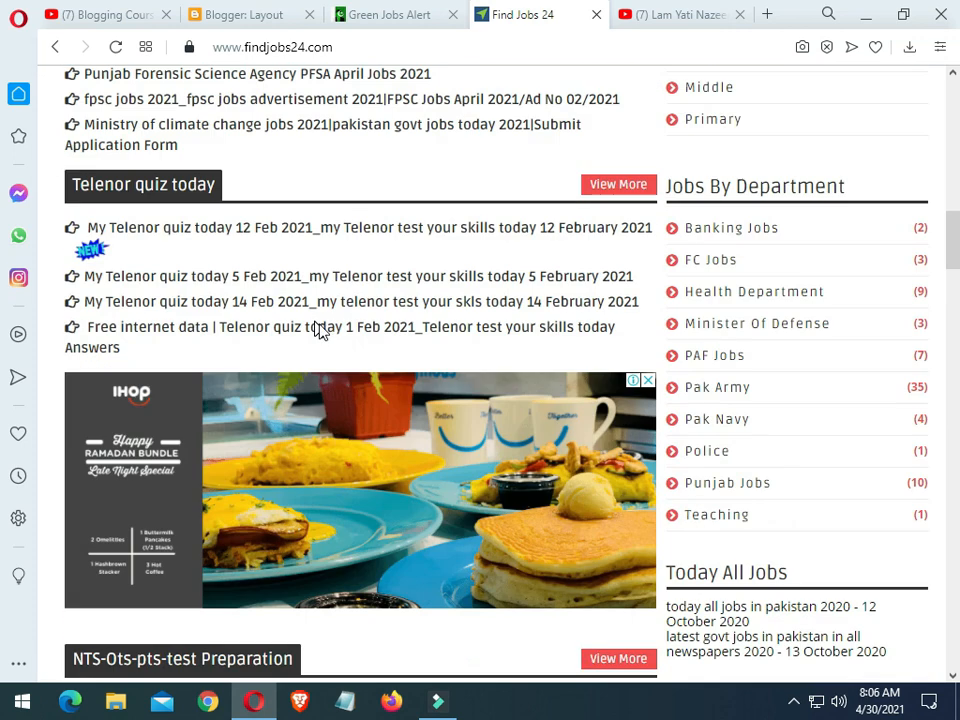
scroll(317, 332, "down", 20)
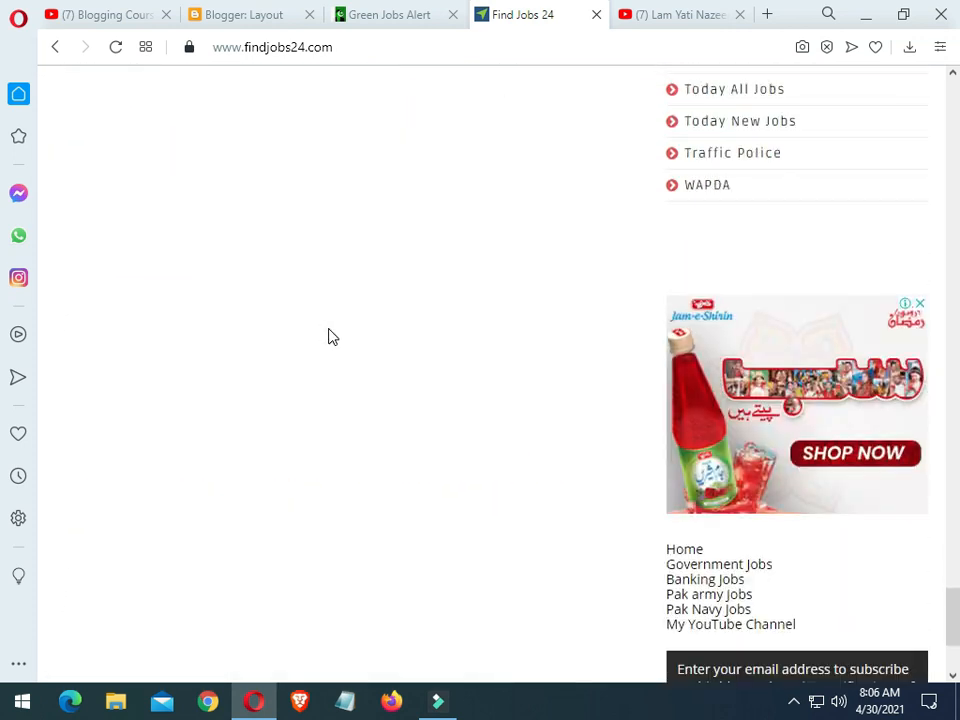
scroll(333, 339, "down", 3)
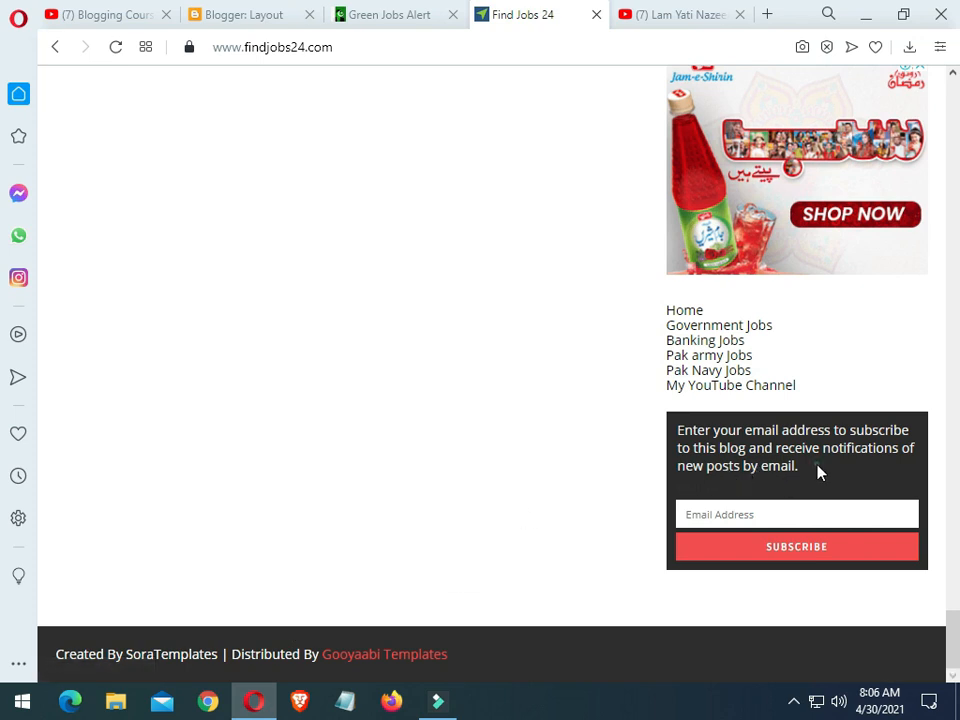
scroll(512, 476, "up", 15)
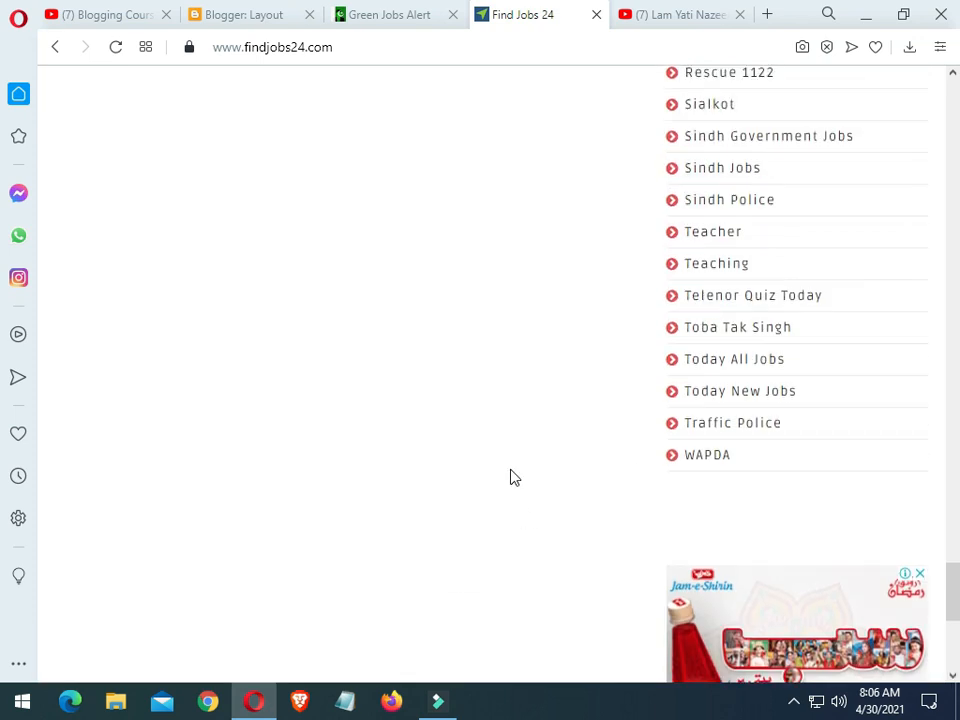
scroll(512, 476, "up", 20)
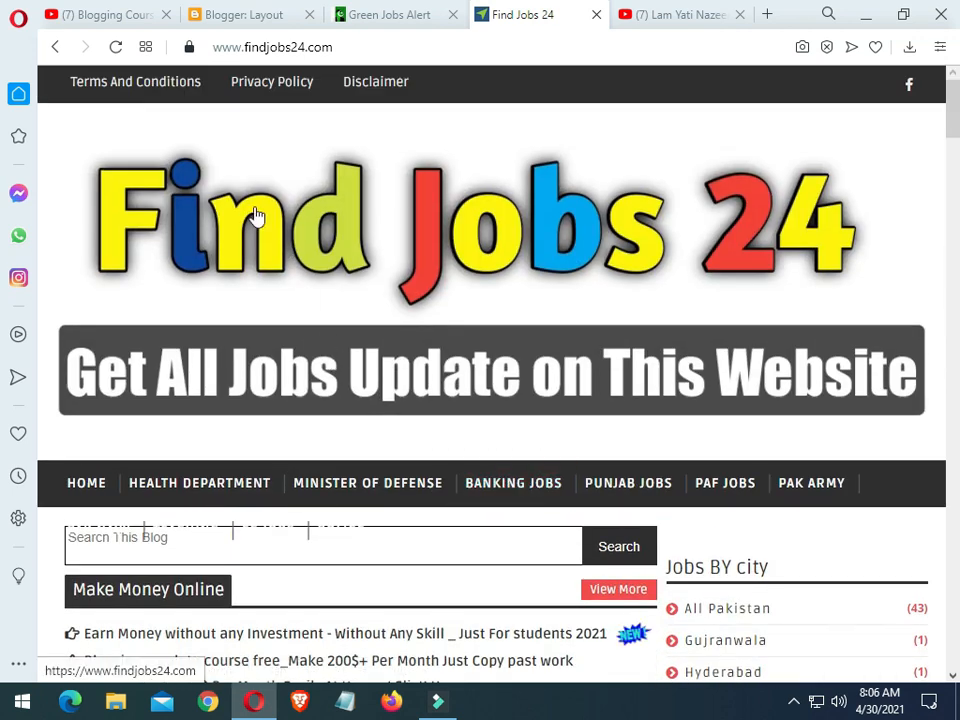
Step: Switch to the YouTube playlist "Blogging Course 2021 in Urdu/Hindi" and view its list from the first video
left_click(248, 14)
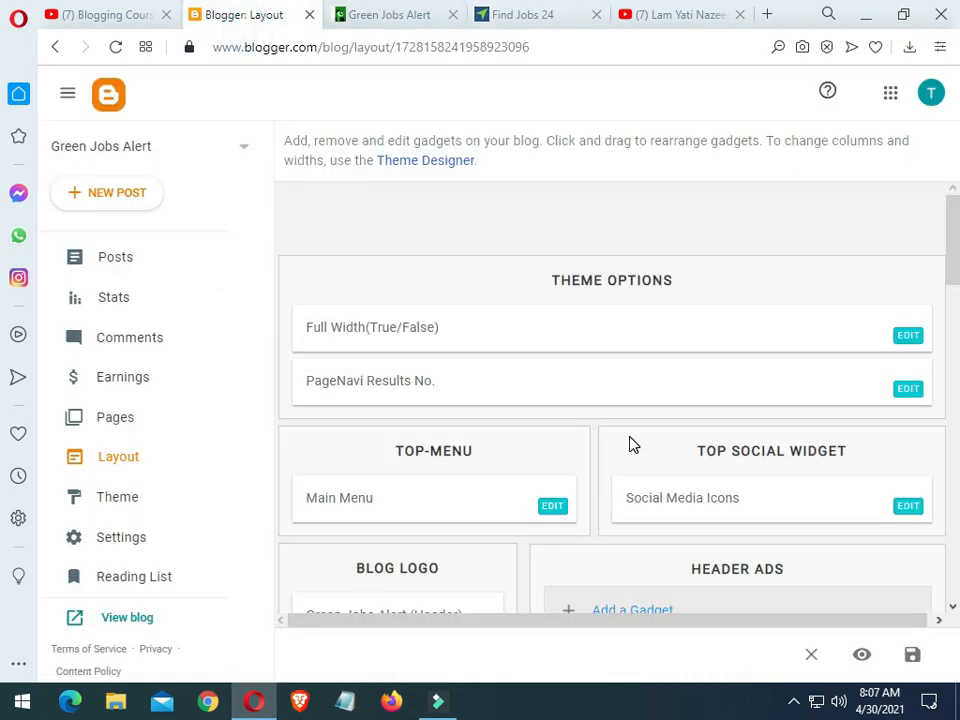
scroll(632, 444, "down", 1)
left_click(75, 15)
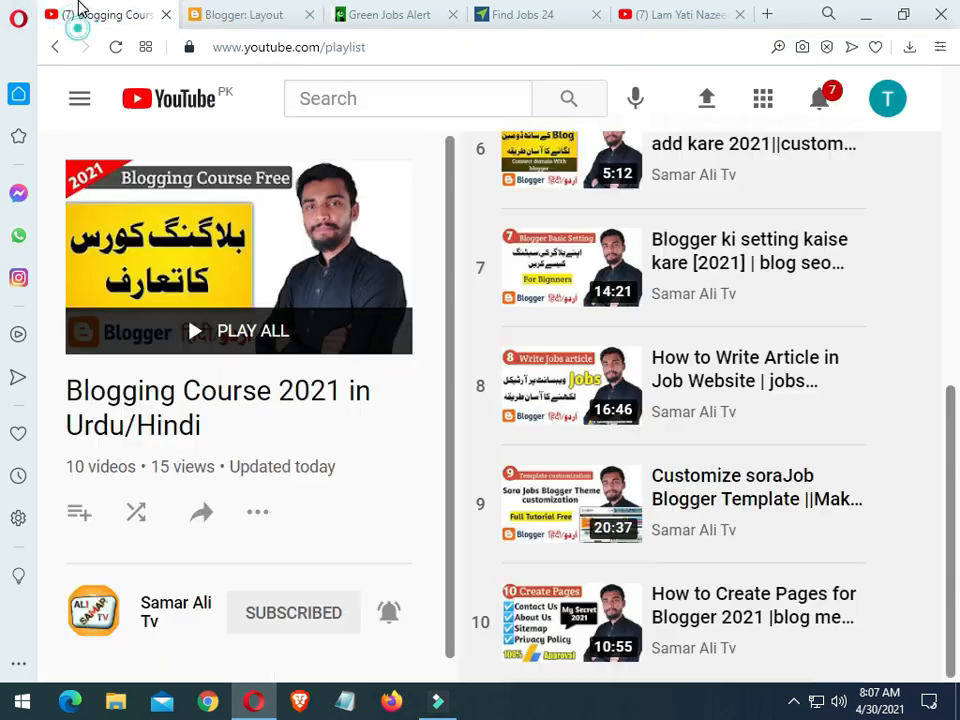
scroll(463, 436, "up", 5)
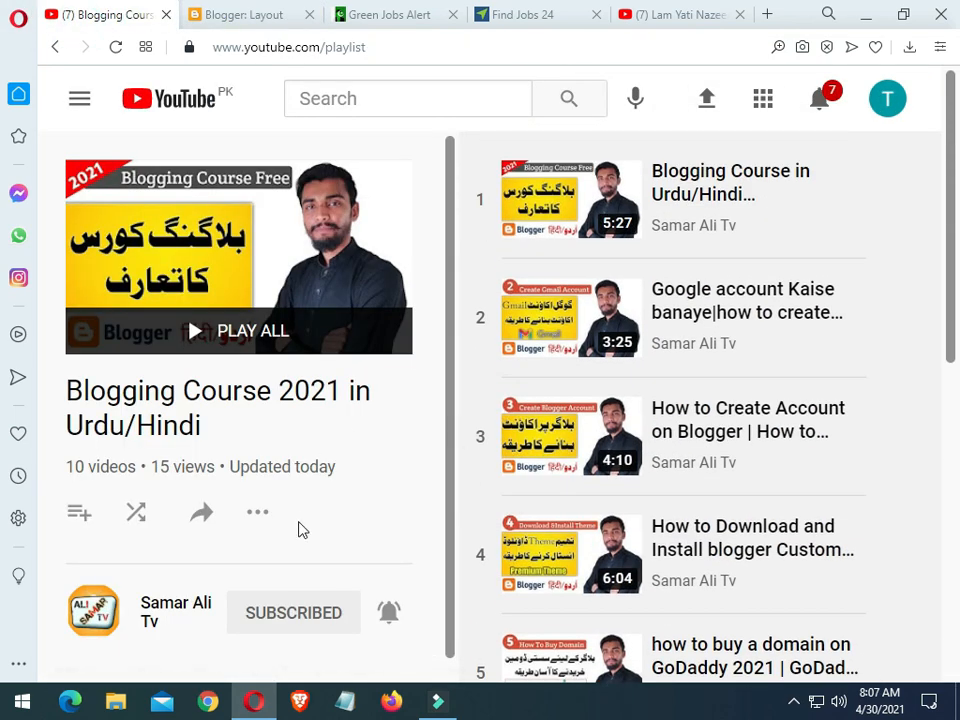